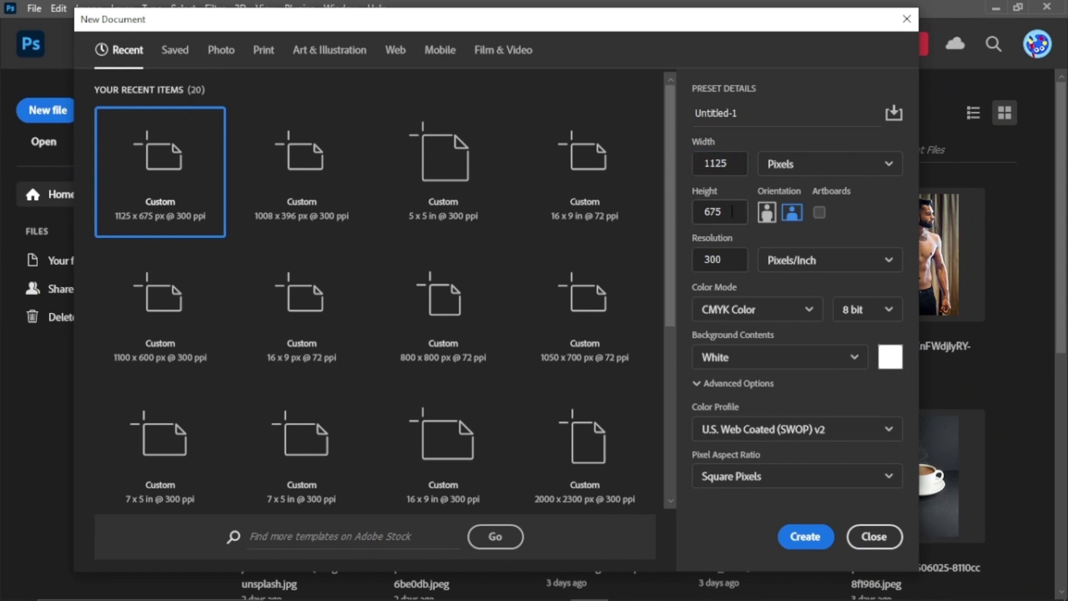
Step: Confirm the 675 px height and create the 1125 × 675 px document
{"action": "left_click", "coordinate": [720, 254]}
{"action": "left_click", "coordinate": [804, 536]}
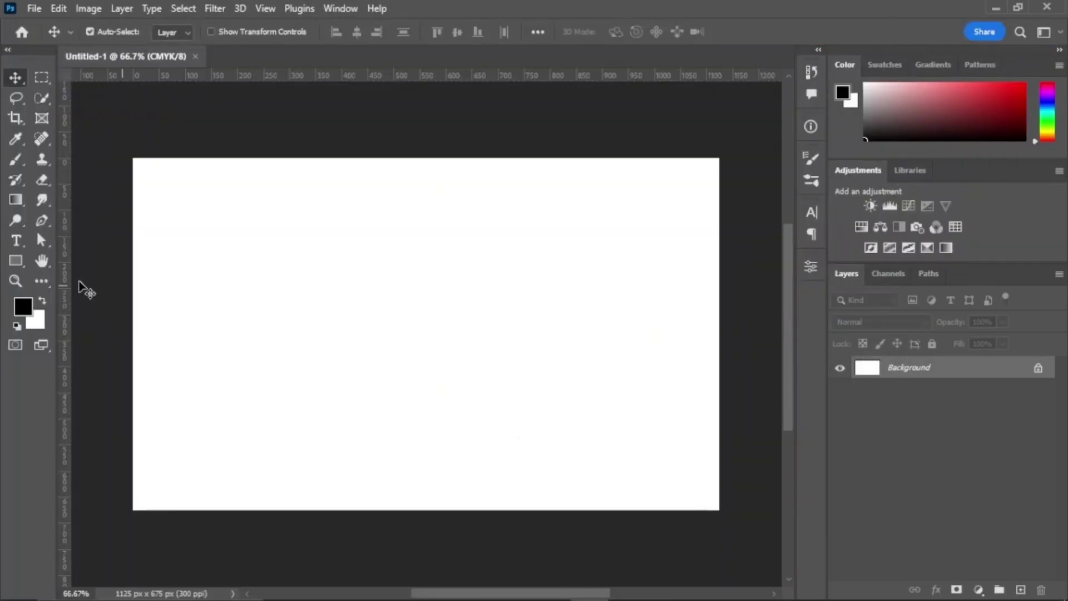
Step: Draw a light blue rounded pill and place it at the card's lower-left edge
{"action": "left_click", "coordinate": [12, 261]}
{"action": "left_click_drag", "start_coordinate": [182, 293], "coordinate": [508, 342]}
{"action": "left_click", "coordinate": [624, 426]}
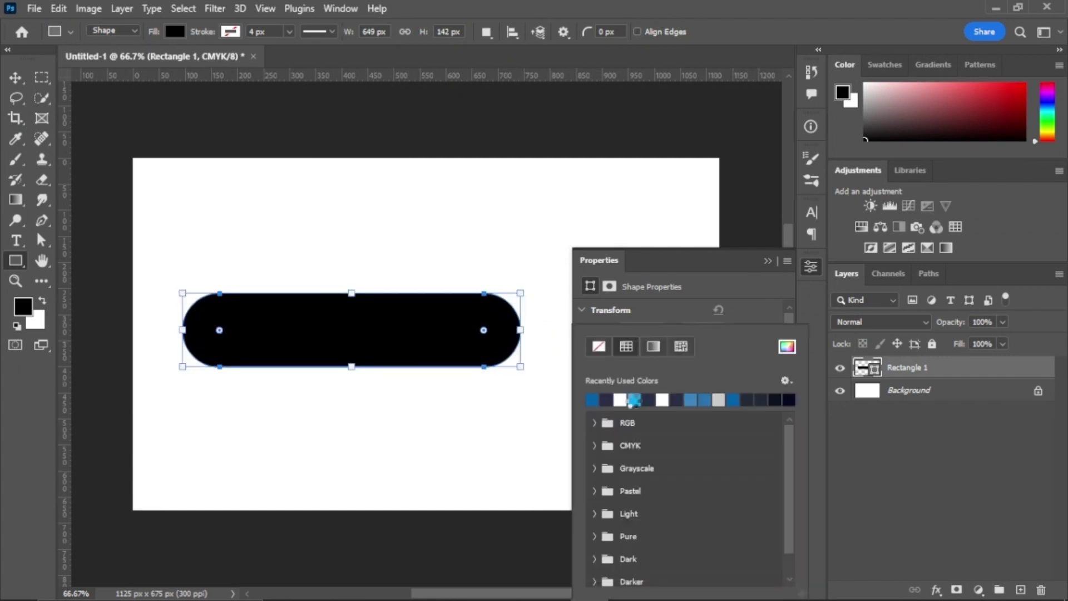
{"action": "left_click", "coordinate": [591, 399]}
{"action": "left_click", "coordinate": [767, 260]}
{"action": "key", "text": "v"}
{"action": "left_click_drag", "start_coordinate": [412, 331], "coordinate": [273, 423]}
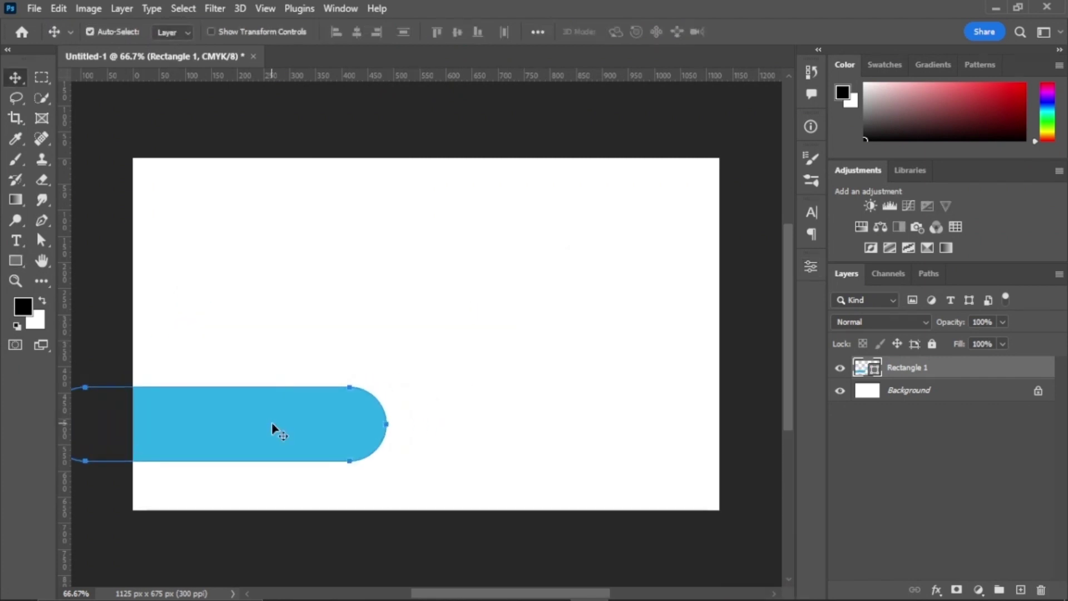
Step: Duplicate the pill, fill the copy white, and shift it right of the blue pill
{"action": "key", "text": "ctrl+j"}
{"action": "left_click_drag", "start_coordinate": [961, 368], "coordinate": [891, 402]}
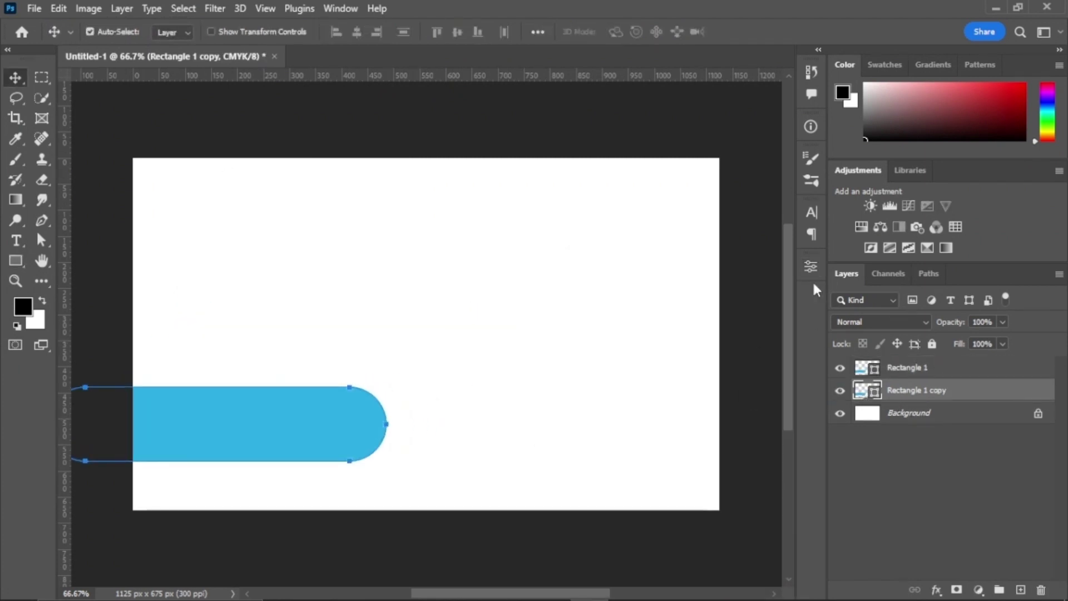
{"action": "left_click", "coordinate": [811, 266]}
{"action": "left_click", "coordinate": [625, 423]}
{"action": "left_click", "coordinate": [433, 396]}
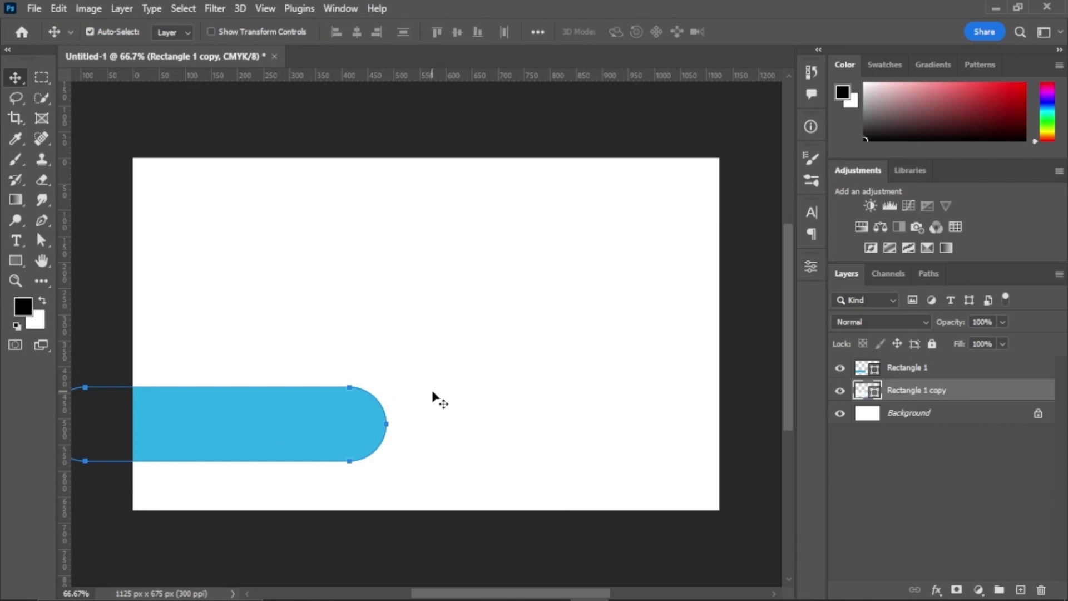
{"action": "key", "text": "ctrl+t"}
{"action": "left_click_drag", "start_coordinate": [348, 436], "coordinate": [377, 442]}
{"action": "left_click", "coordinate": [763, 37]}
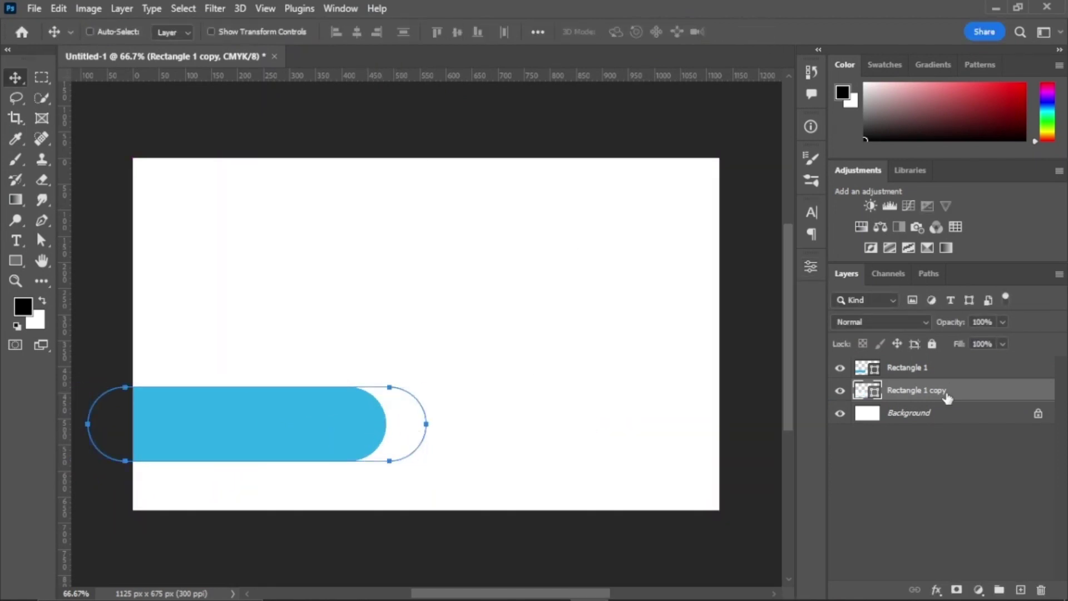
Step: Duplicate the white pill, fill it dark blue, and slide it about 80 px right
{"action": "left_click_drag", "start_coordinate": [945, 398], "coordinate": [941, 414]}
{"action": "left_click", "coordinate": [811, 266]}
{"action": "left_click", "coordinate": [630, 424]}
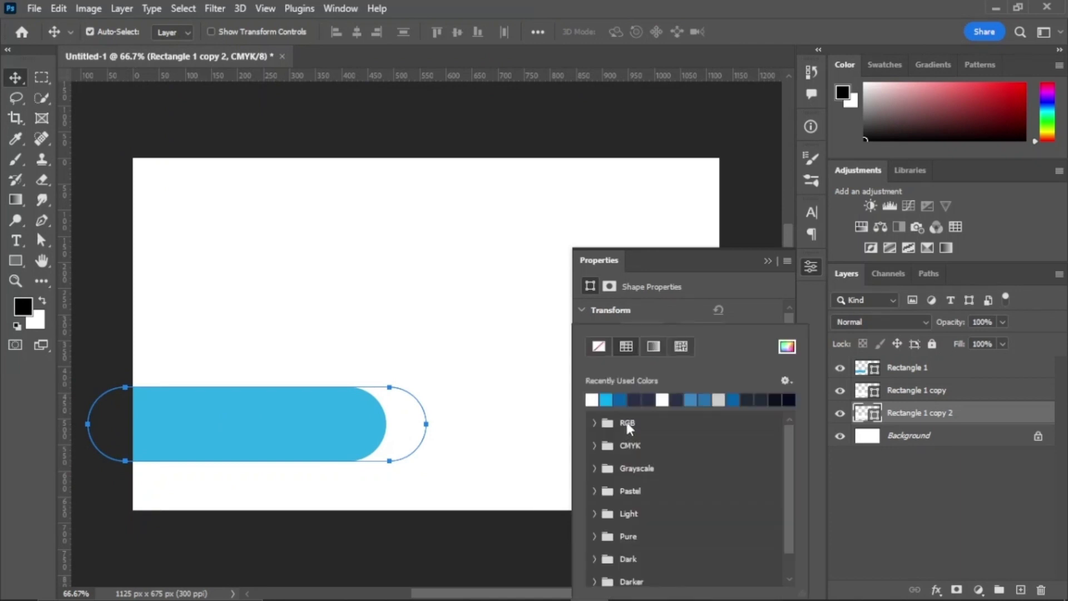
{"action": "left_click", "coordinate": [592, 399]}
{"action": "key", "text": "ctrl+t"}
{"action": "left_click_drag", "start_coordinate": [384, 432], "coordinate": [429, 431]}
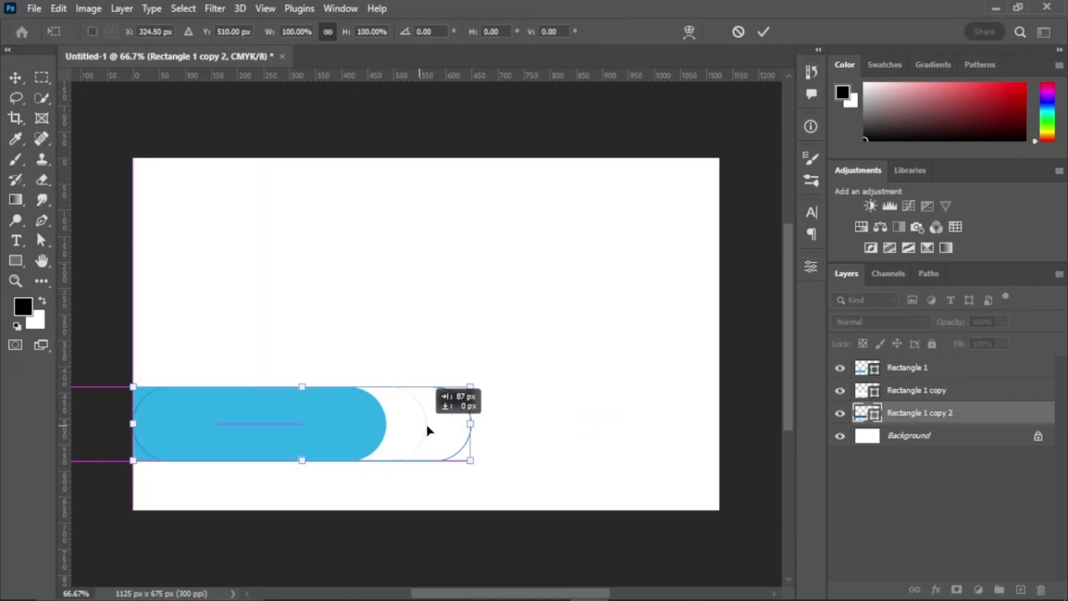
{"action": "left_click", "coordinate": [763, 32]}
Step: Nudge all three pills together about 13 px to the right
{"action": "left_click", "coordinate": [405, 424]}
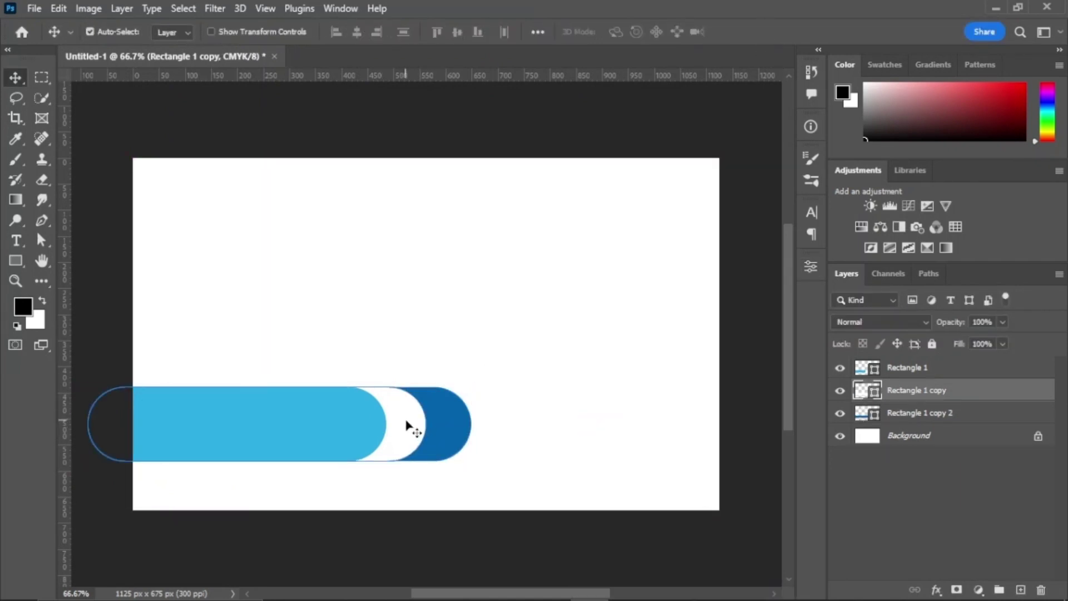
{"action": "left_click", "coordinate": [456, 424]}
{"action": "left_click", "coordinate": [919, 369], "text": "shift"}
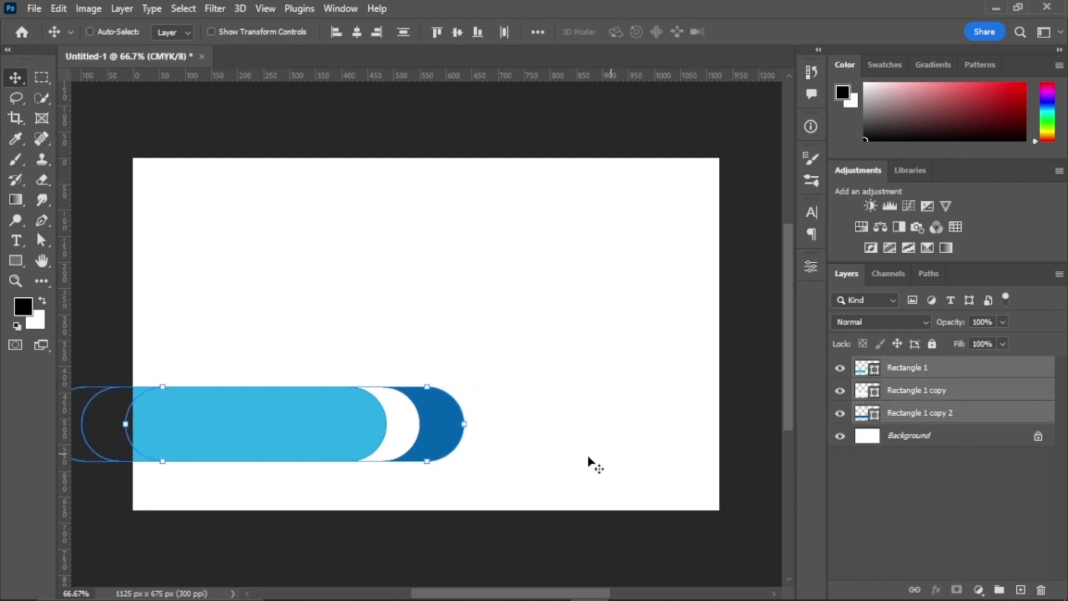
{"action": "key", "text": "ctrl+t"}
{"action": "left_click_drag", "start_coordinate": [351, 437], "coordinate": [359, 436]}
{"action": "key", "text": "Return"}
Step: Add a thinner copy of the dark blue pill, slide it about 318 px right, and fill it dark navy
{"action": "left_click_drag", "start_coordinate": [931, 409], "coordinate": [954, 436]}
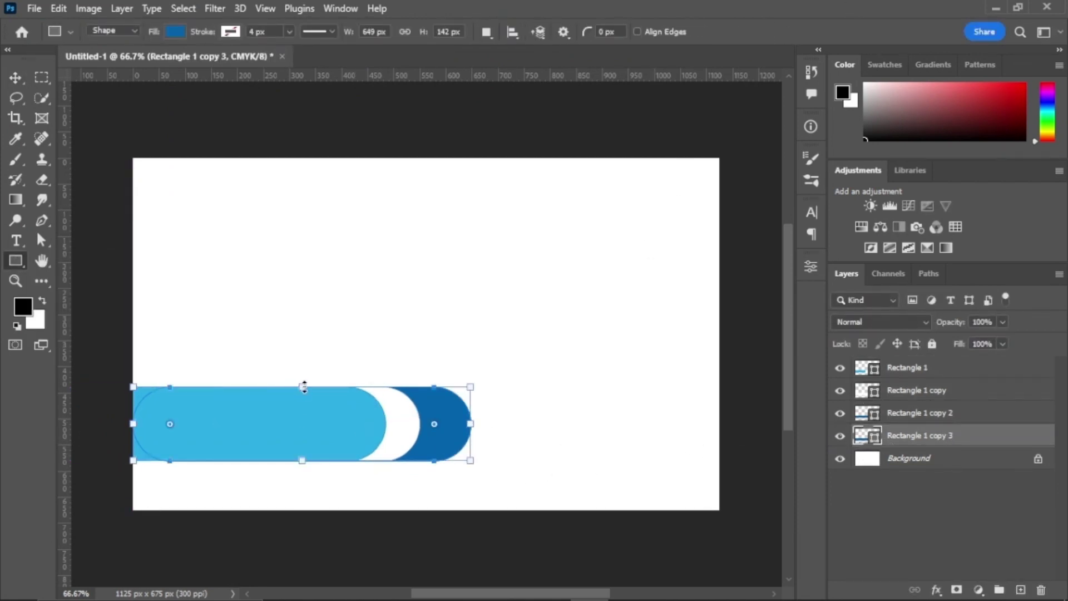
{"action": "left_click_drag", "start_coordinate": [303, 386], "coordinate": [303, 424]}
{"action": "key", "text": "v"}
{"action": "key", "text": "ctrl+t"}
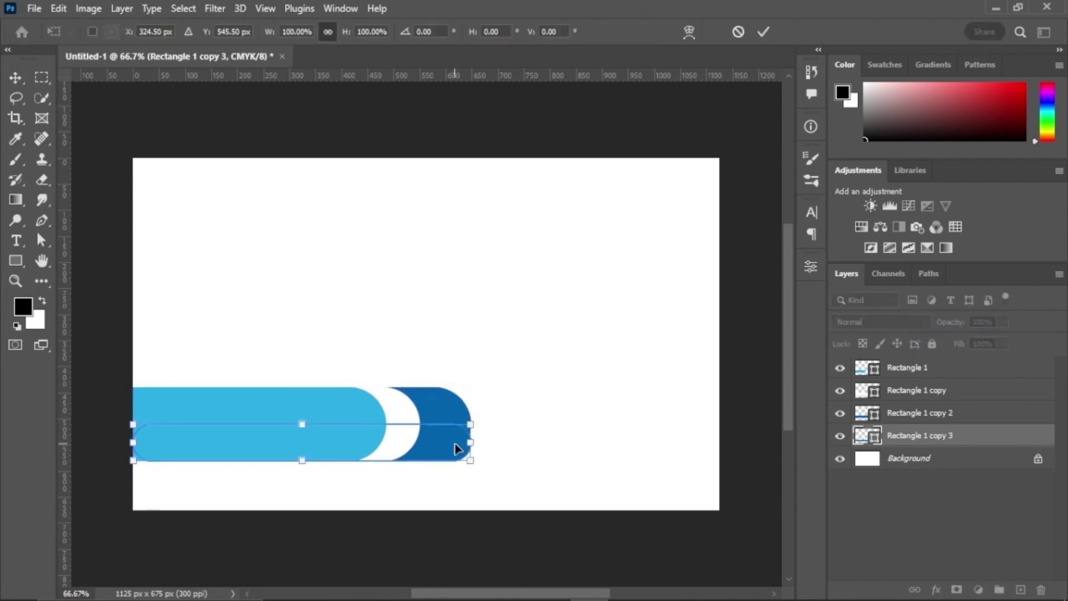
{"action": "left_click_drag", "start_coordinate": [458, 445], "coordinate": [634, 426]}
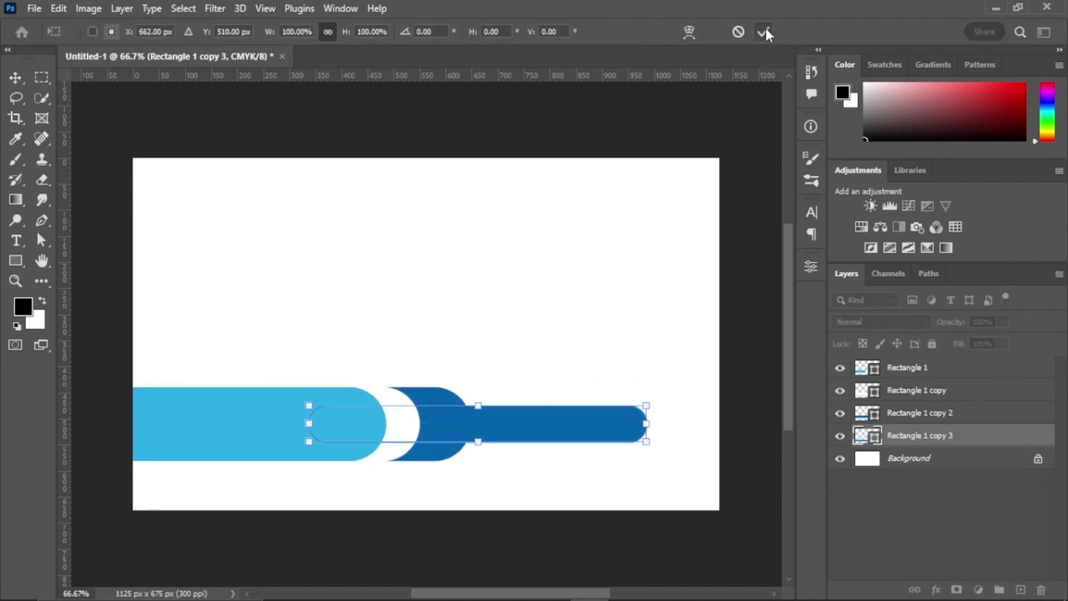
{"action": "left_click", "coordinate": [765, 33]}
{"action": "left_click", "coordinate": [811, 266]}
{"action": "left_click", "coordinate": [699, 362]}
{"action": "left_click", "coordinate": [639, 399]}
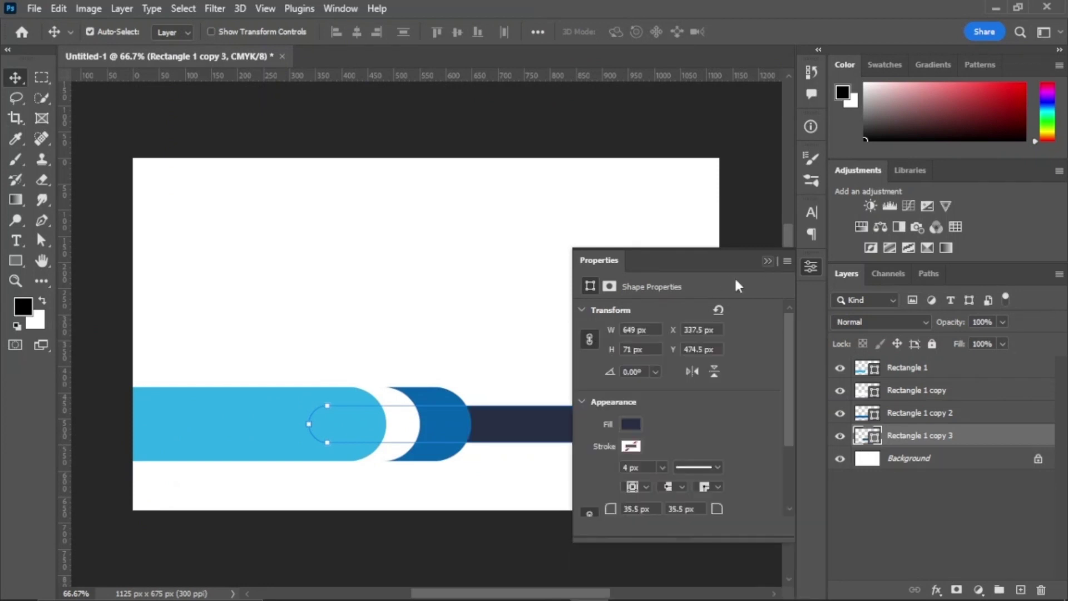
{"action": "left_click", "coordinate": [729, 418]}
Step: Draw a small circle on the bar and fill it white
{"action": "left_click", "coordinate": [15, 260]}
{"action": "key", "text": "shift+u"}
{"action": "left_click_drag", "start_coordinate": [415, 250], "coordinate": [643, 430]}
{"action": "key", "text": "v"}
{"action": "left_click", "coordinate": [811, 266]}
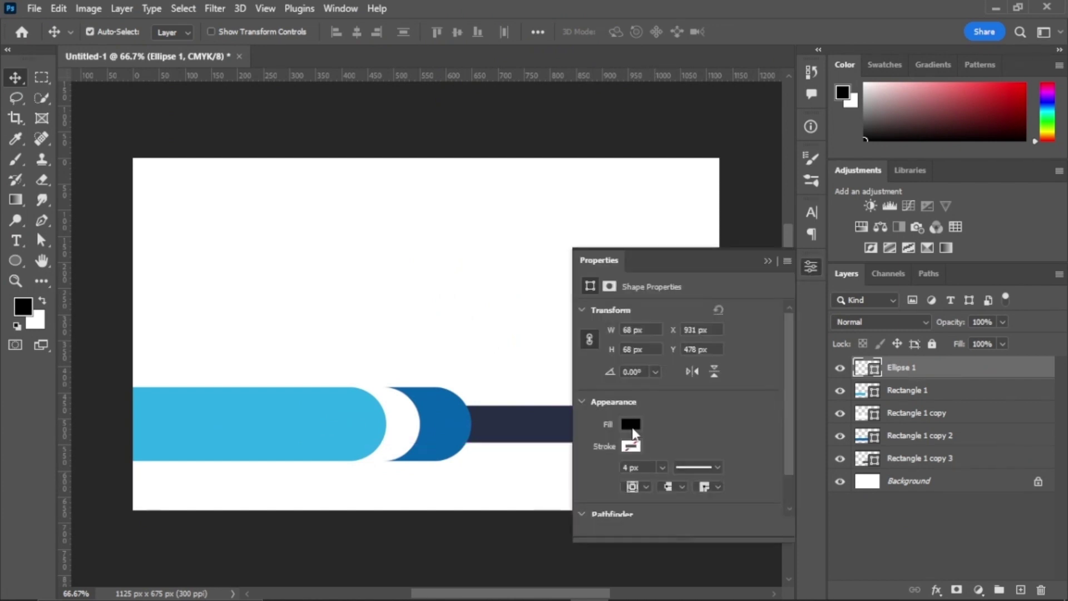
{"action": "left_click", "coordinate": [634, 435]}
{"action": "left_click", "coordinate": [767, 261]}
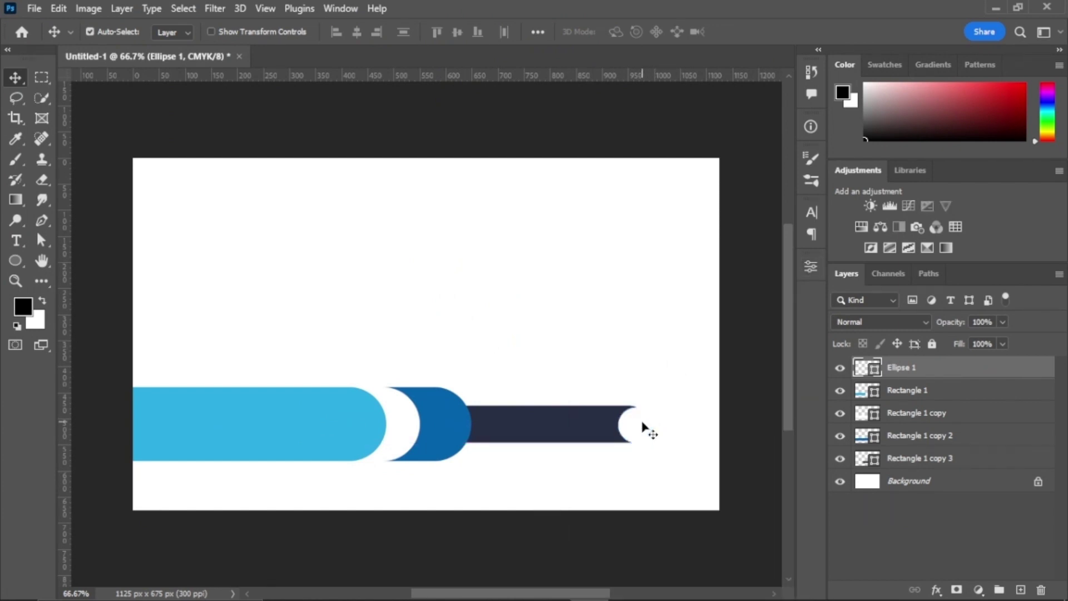
Step: Check the result, then group the circle and all the bar's shape layers together
{"action": "left_click", "coordinate": [614, 351]}
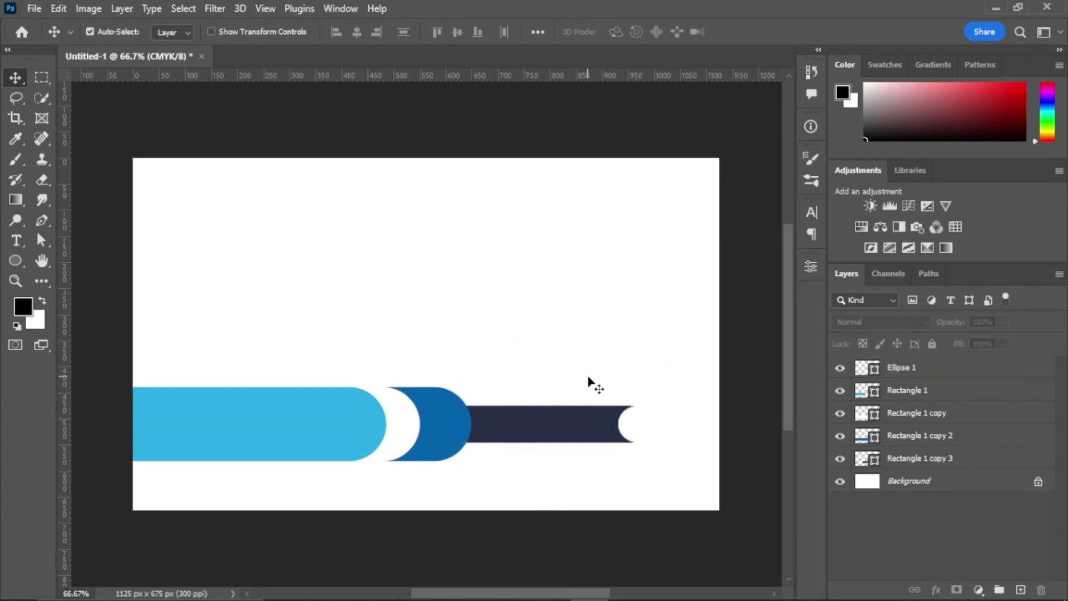
{"action": "left_click", "coordinate": [637, 432]}
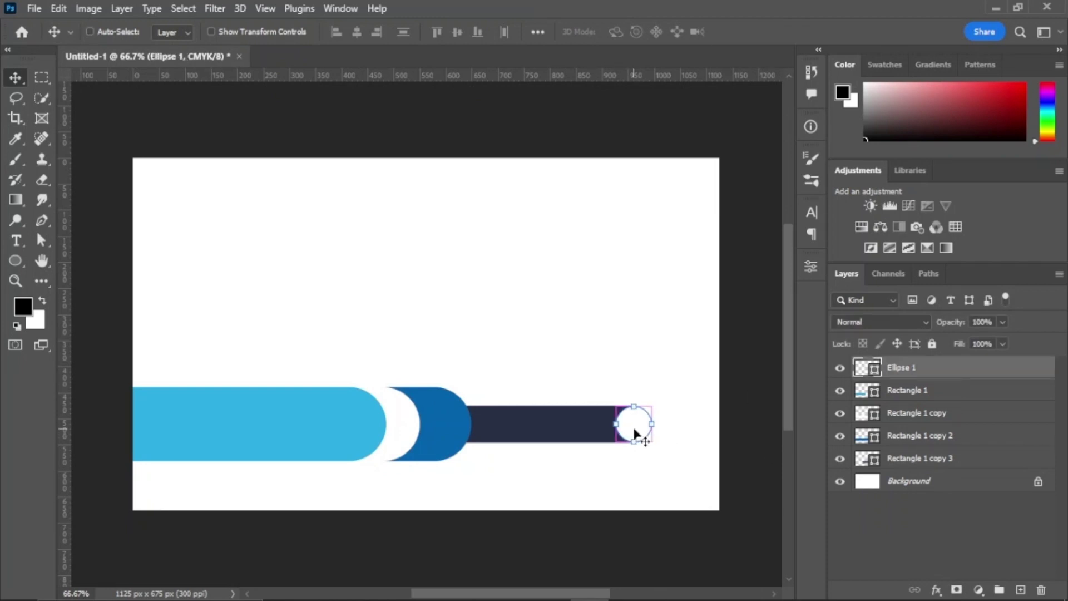
{"action": "left_click", "coordinate": [638, 356]}
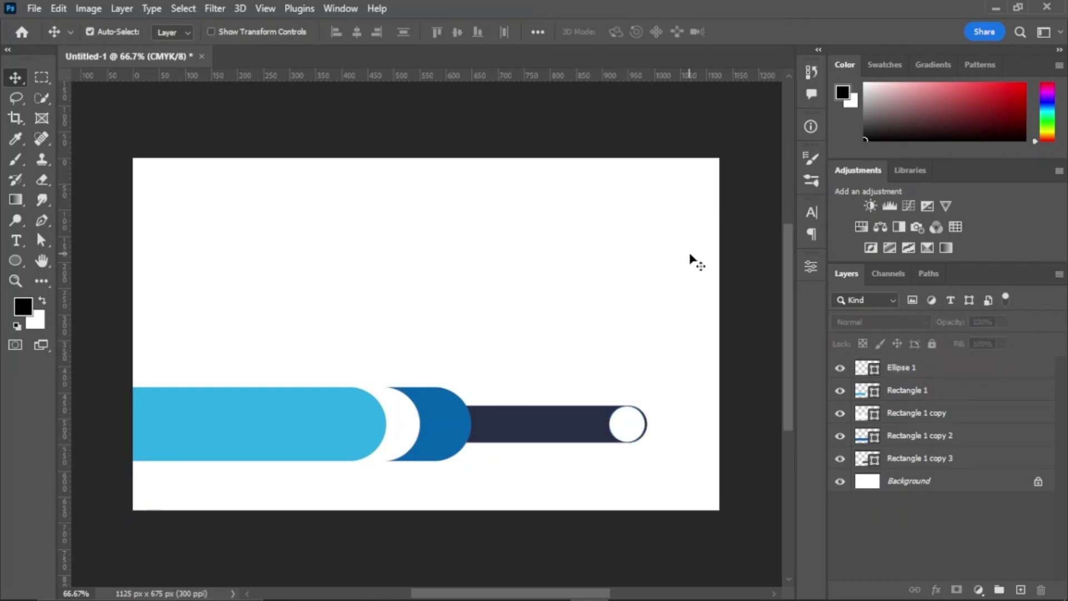
{"action": "left_click", "coordinate": [934, 372]}
{"action": "left_click", "coordinate": [918, 457], "text": "shift"}
{"action": "key", "text": "ctrl+g"}
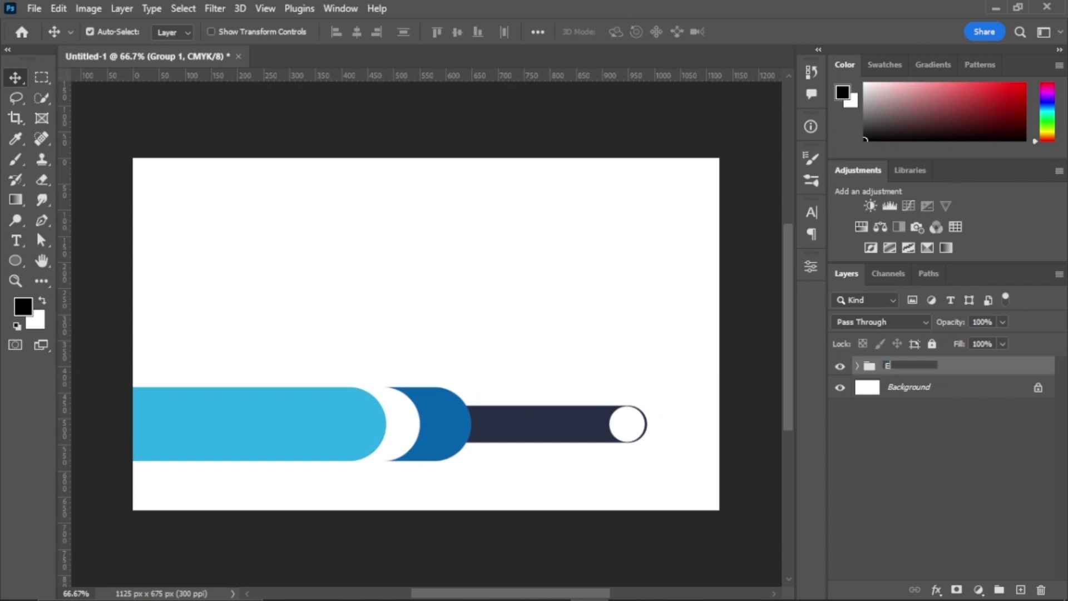
Step: Draw a rectangle with 113 px rounded corners and tilt it over the card's top edge
{"action": "left_click", "coordinate": [943, 457]}
{"action": "left_click_drag", "start_coordinate": [15, 261], "coordinate": [83, 257]}
{"action": "left_click_drag", "start_coordinate": [233, 169], "coordinate": [486, 286]}
{"action": "left_click_drag", "start_coordinate": [472, 200], "coordinate": [380, 344]}
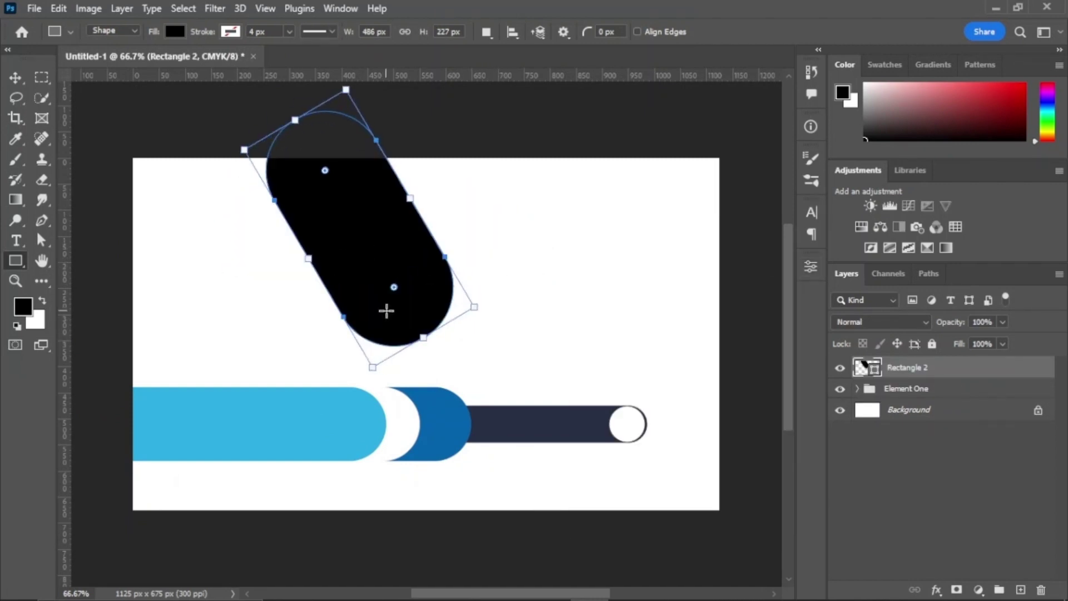
{"action": "key", "text": "ctrl+t"}
{"action": "left_click_drag", "start_coordinate": [398, 291], "coordinate": [388, 215]}
{"action": "left_click_drag", "start_coordinate": [445, 287], "coordinate": [464, 278]}
{"action": "left_click_drag", "start_coordinate": [393, 206], "coordinate": [369, 205]}
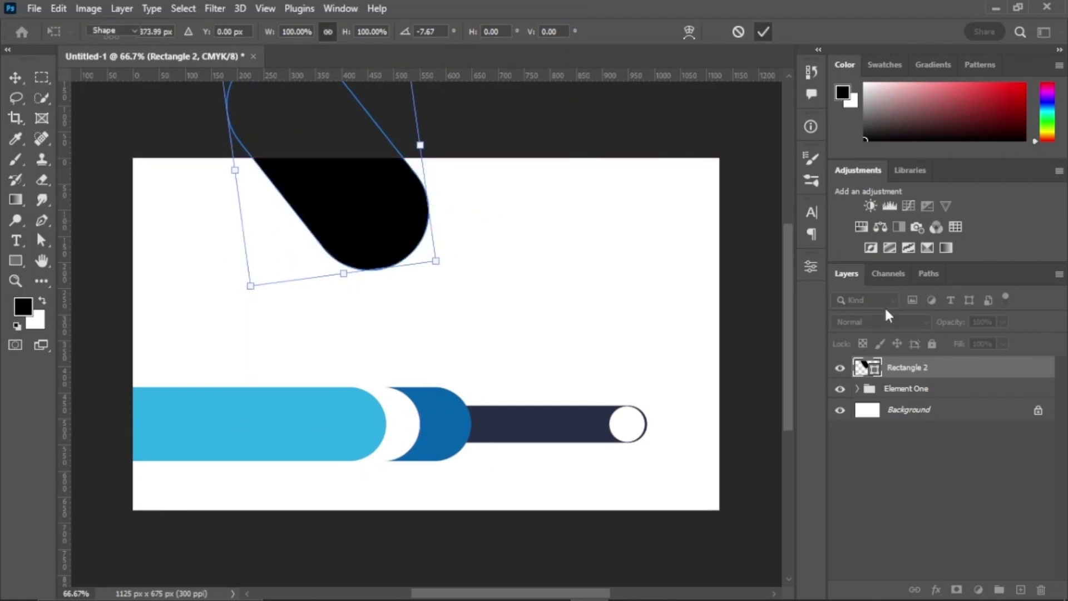
{"action": "key", "text": "Return"}
Step: Duplicate the pill, flip the copy horizontally, and move it about 112 px right
{"action": "key", "text": "ctrl+j"}
{"action": "left_click_drag", "start_coordinate": [912, 367], "coordinate": [905, 411]}
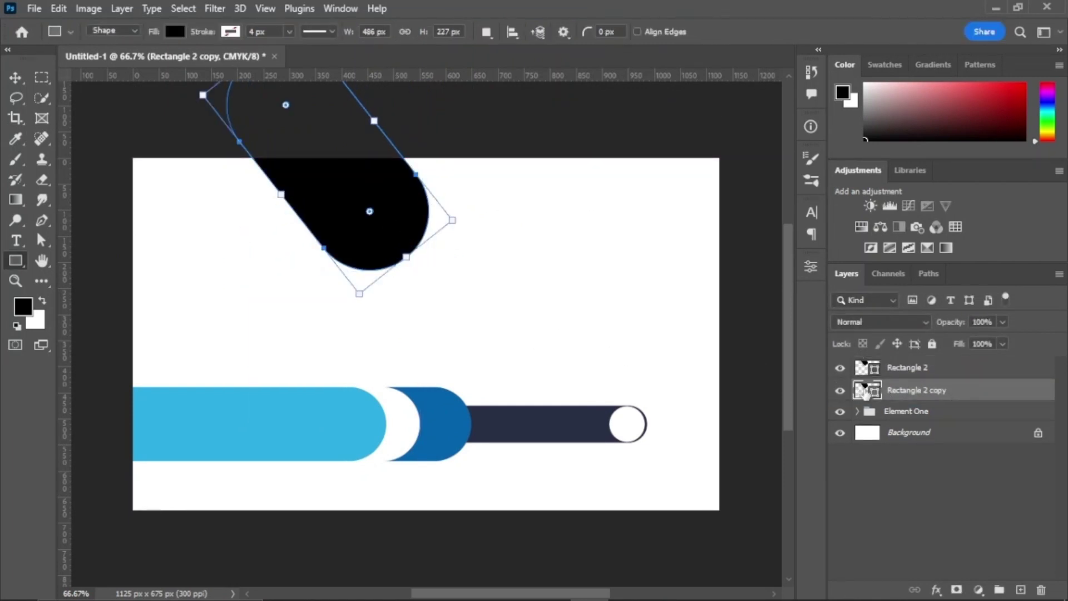
{"action": "key", "text": "ctrl+t"}
{"action": "right_click", "coordinate": [381, 210]}
{"action": "left_click", "coordinate": [417, 473]}
{"action": "left_click_drag", "start_coordinate": [389, 211], "coordinate": [446, 222]}
{"action": "left_click", "coordinate": [763, 32]}
Step: Fill the original pill navy and the flipped copy light blue
{"action": "left_click", "coordinate": [906, 367]}
{"action": "left_click", "coordinate": [810, 267]}
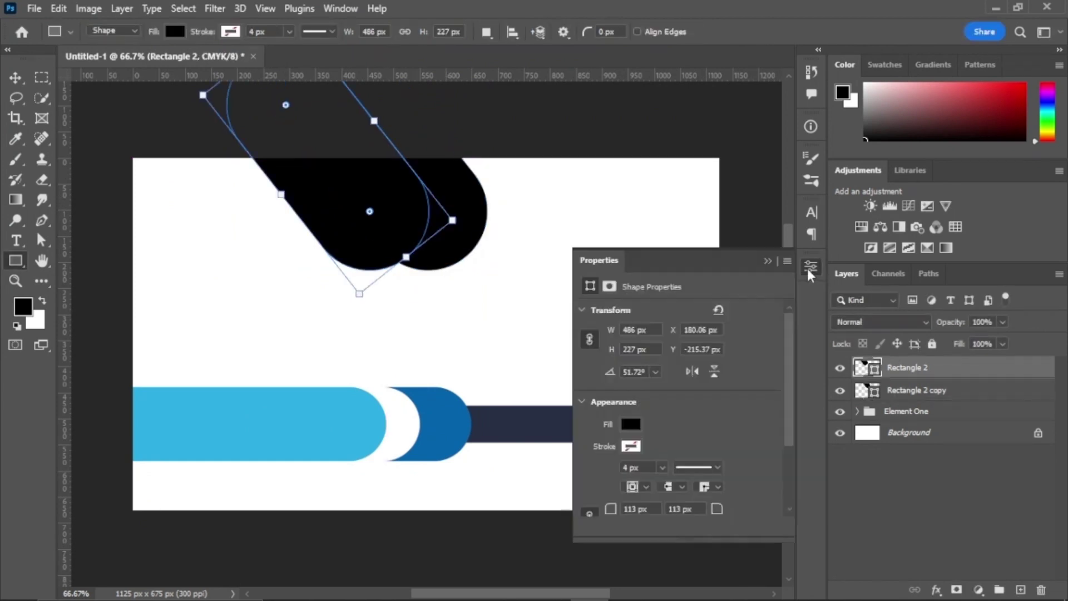
{"action": "left_click", "coordinate": [631, 425]}
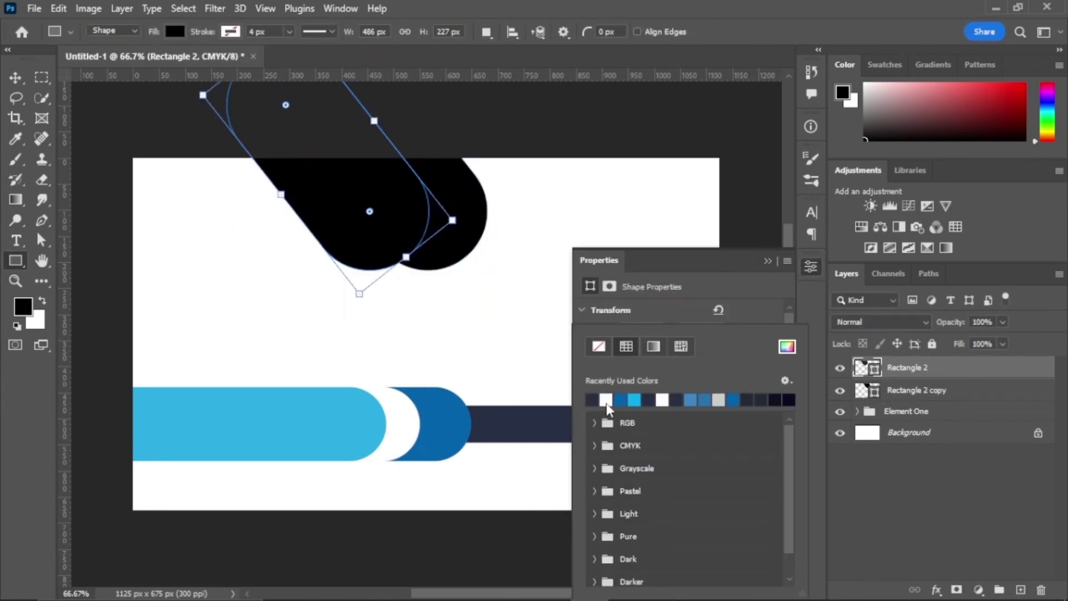
{"action": "left_click", "coordinate": [611, 398]}
{"action": "left_click", "coordinate": [767, 260]}
{"action": "left_click", "coordinate": [768, 261]}
{"action": "left_click", "coordinate": [930, 392]}
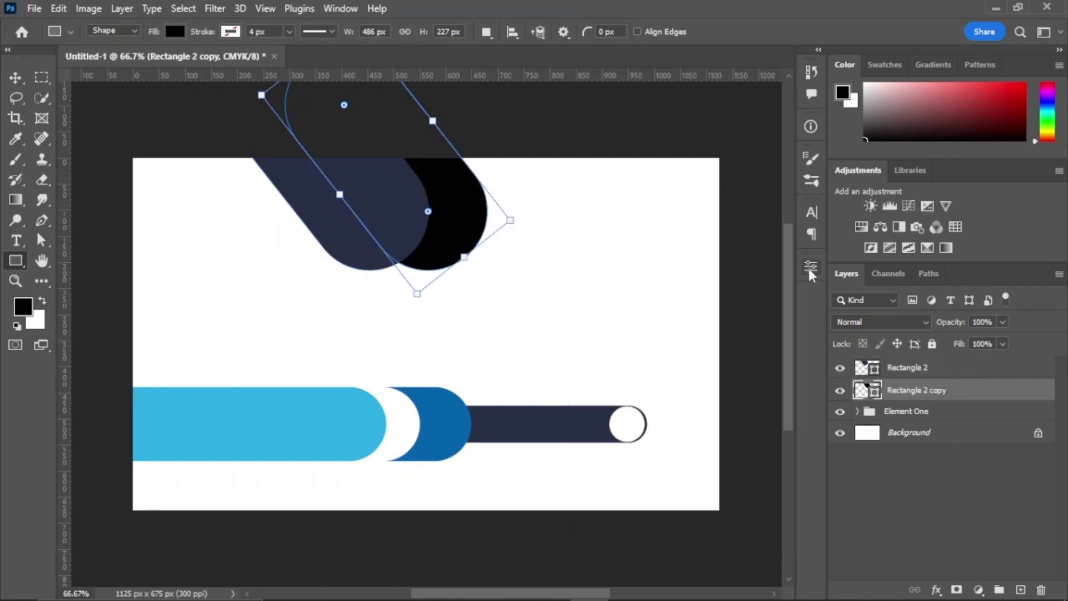
{"action": "left_click", "coordinate": [811, 267]}
{"action": "left_click", "coordinate": [630, 424]}
{"action": "left_click", "coordinate": [634, 399]}
{"action": "left_click", "coordinate": [768, 261]}
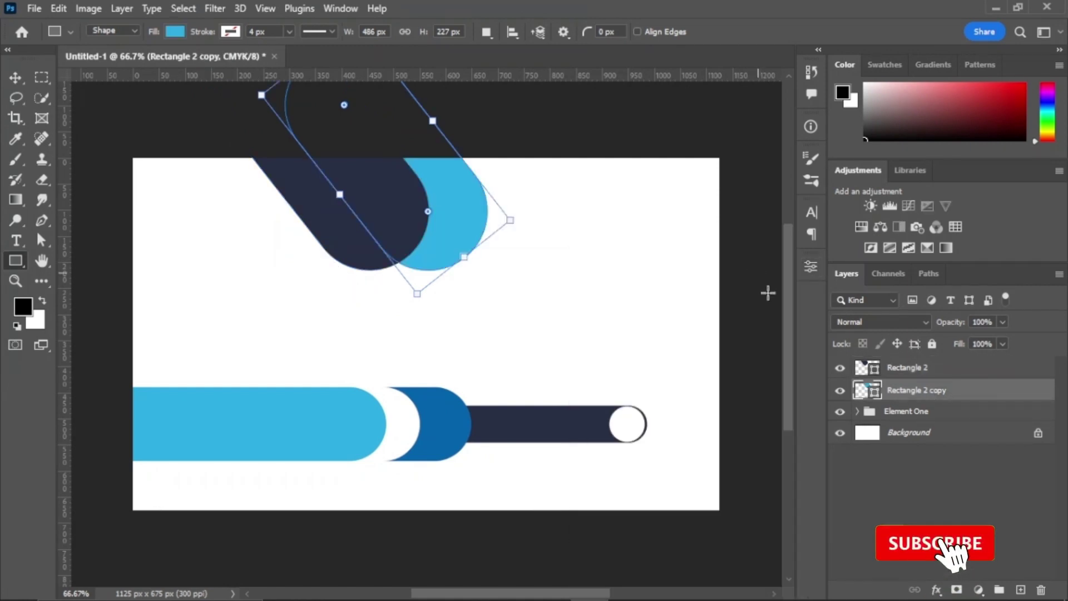
Step: Add a light grey copy of the light blue pill, moved right and up beneath it
{"action": "key", "text": "ctrl+j"}
{"action": "key", "text": "ctrl+t"}
{"action": "left_click_drag", "start_coordinate": [469, 218], "coordinate": [520, 204]}
{"action": "left_click", "coordinate": [763, 33]}
{"action": "left_click_drag", "start_coordinate": [963, 397], "coordinate": [965, 425]}
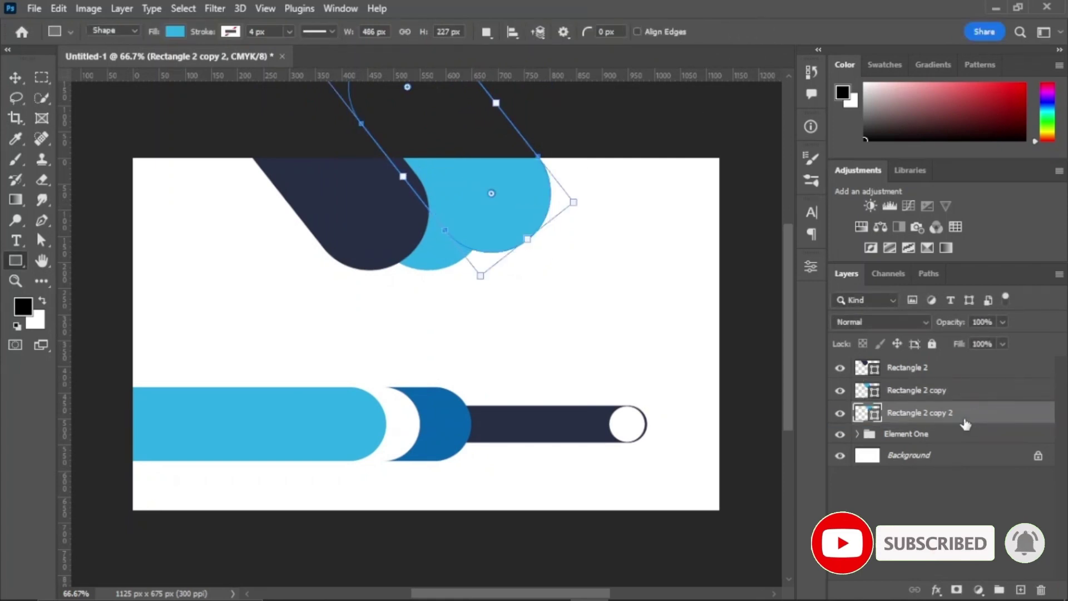
{"action": "left_click", "coordinate": [811, 266]}
{"action": "left_click", "coordinate": [631, 431]}
{"action": "left_click", "coordinate": [591, 400]}
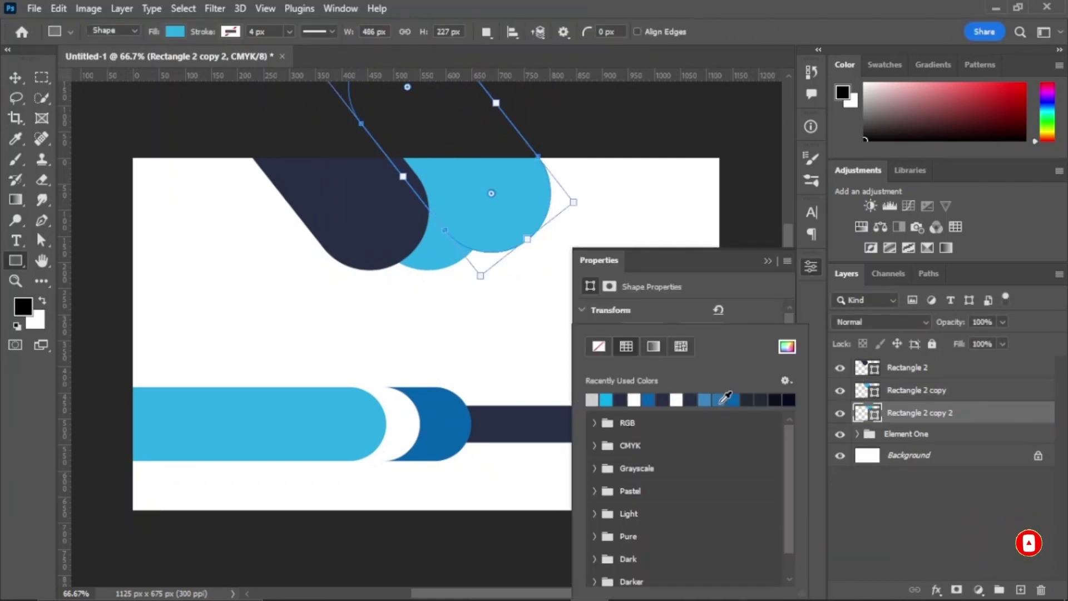
{"action": "left_click", "coordinate": [767, 261]}
Step: Fine-tune the positions of the navy and light blue pills
{"action": "key", "text": "v"}
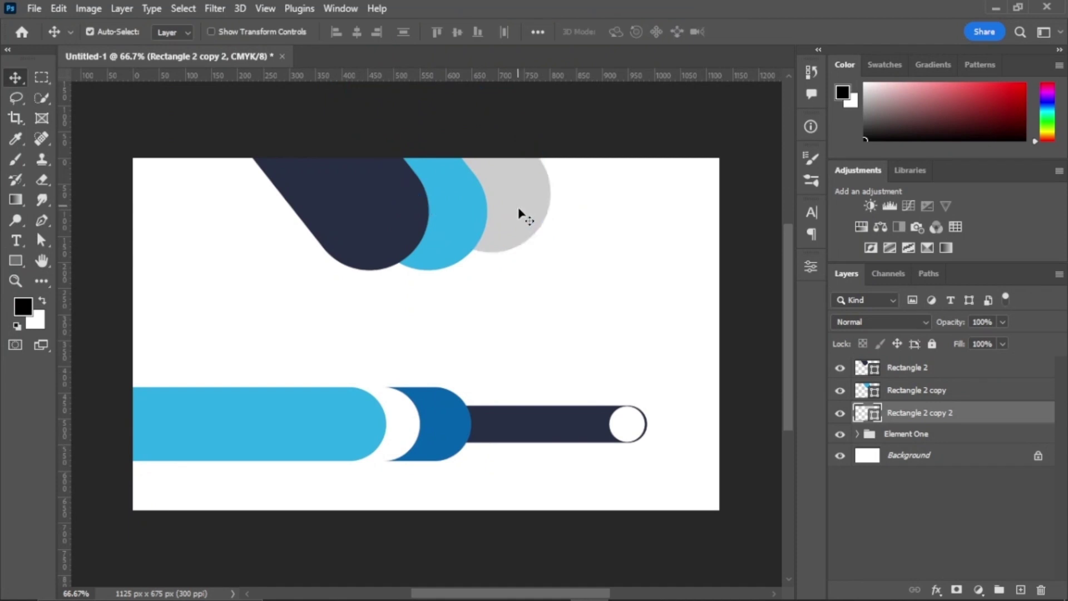
{"action": "left_click_drag", "start_coordinate": [367, 228], "coordinate": [369, 220]}
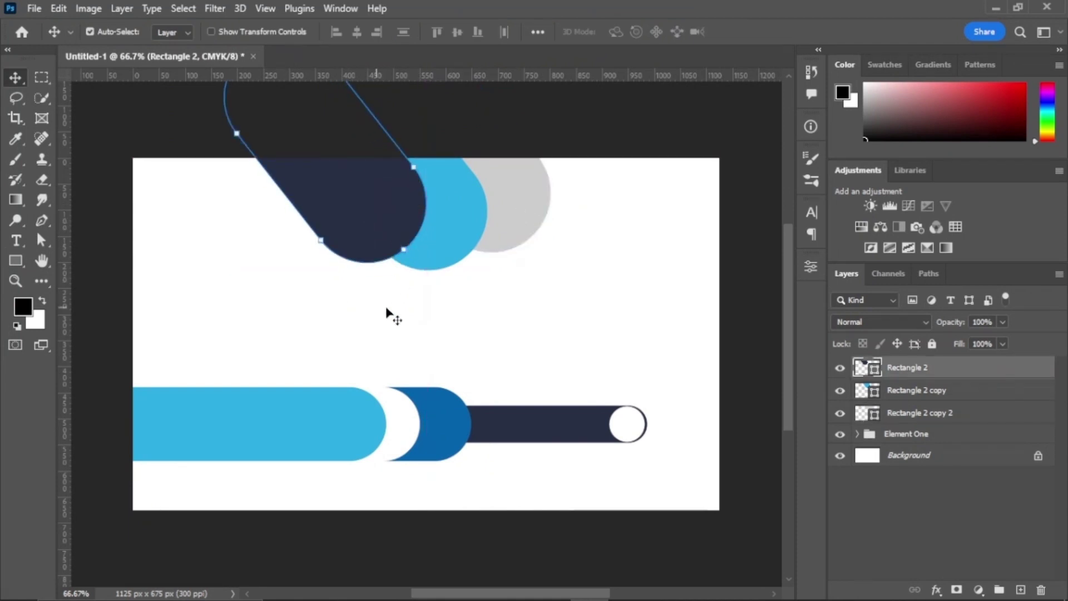
{"action": "left_click_drag", "start_coordinate": [450, 236], "coordinate": [452, 244]}
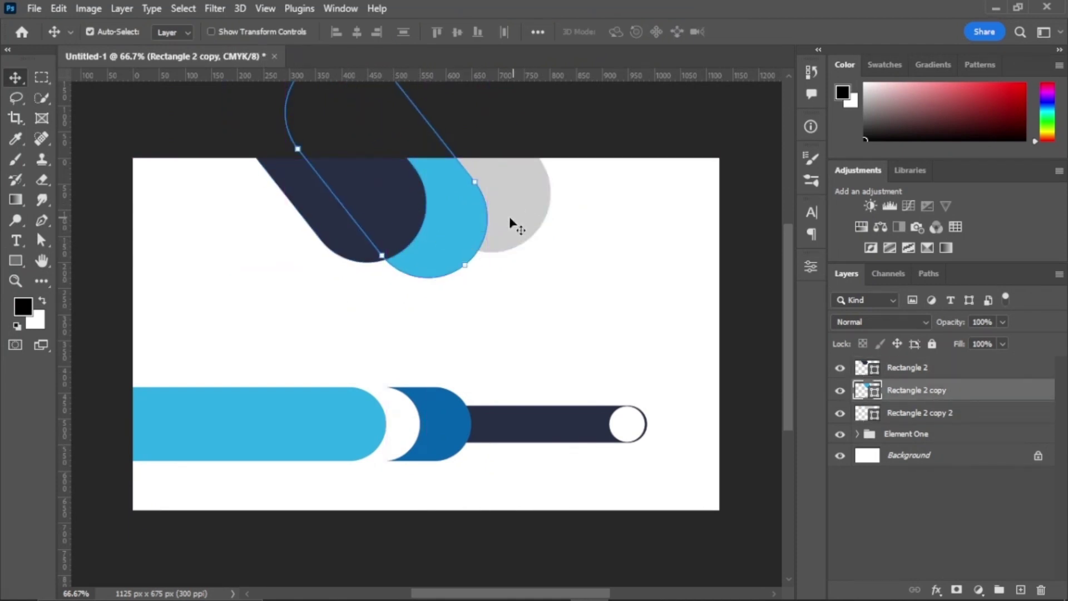
{"action": "left_click_drag", "start_coordinate": [398, 211], "coordinate": [400, 222]}
Step: Move and slightly tilt the three pills together, then nudge them left
{"action": "left_click", "coordinate": [632, 259]}
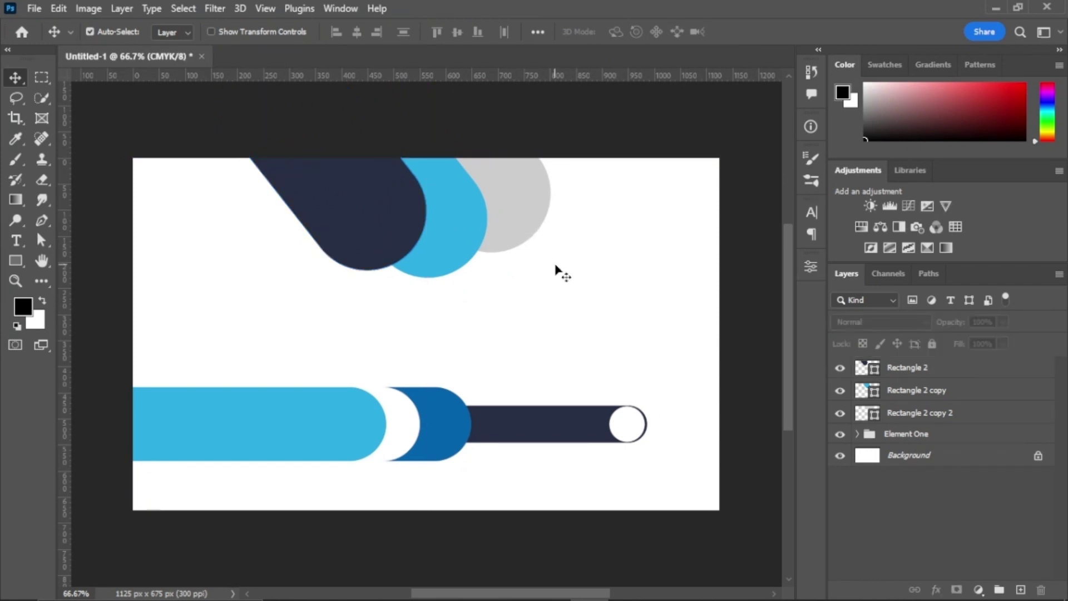
{"action": "left_click", "coordinate": [934, 372]}
{"action": "left_click", "coordinate": [942, 417], "text": "shift"}
{"action": "key", "text": "ctrl+t"}
{"action": "left_click_drag", "start_coordinate": [434, 219], "coordinate": [464, 219]}
{"action": "left_click_drag", "start_coordinate": [595, 286], "coordinate": [602, 296]}
{"action": "mouse_move", "coordinate": [502, 210]}
{"action": "left_mouse_down"}
{"action": "mouse_move", "coordinate": [473, 209]}
{"action": "mouse_move", "coordinate": [490, 216]}
{"action": "left_mouse_up"}
{"action": "left_click", "coordinate": [763, 32]}
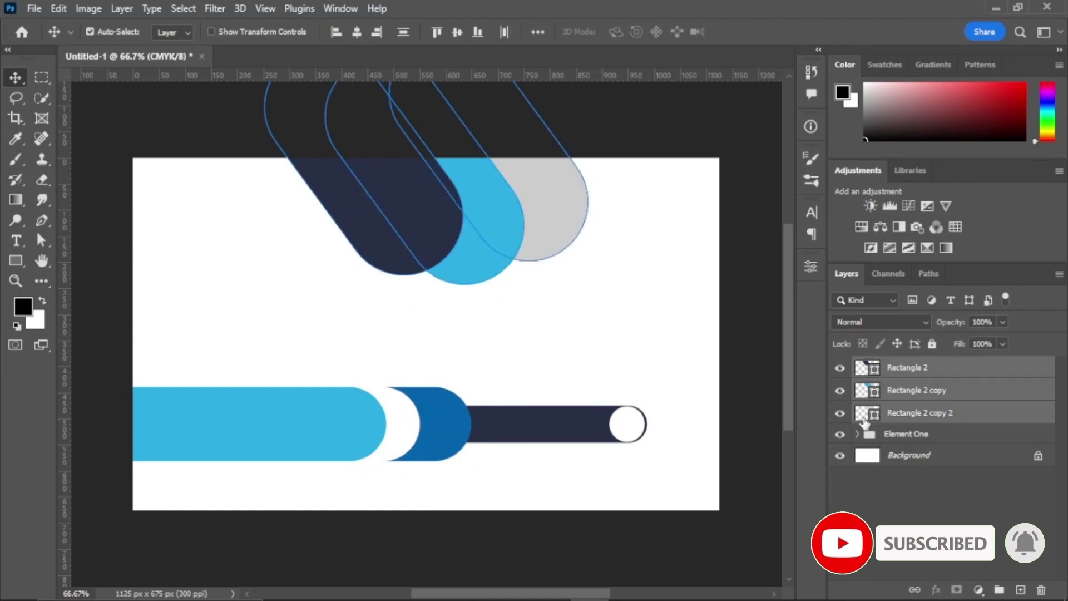
{"action": "key", "text": "ctrl+t"}
{"action": "key", "text": "Left"}
{"action": "key", "text": "Left"}
{"action": "key", "text": "Left"}
{"action": "key", "text": "Left"}
{"action": "key", "text": "Left"}
{"action": "key", "text": "Left"}
{"action": "key", "text": "Left"}
{"action": "key", "text": "Left"}
{"action": "key", "text": "Left"}
{"action": "key", "text": "Left"}
{"action": "key", "text": "Left"}
{"action": "key", "text": "Left"}
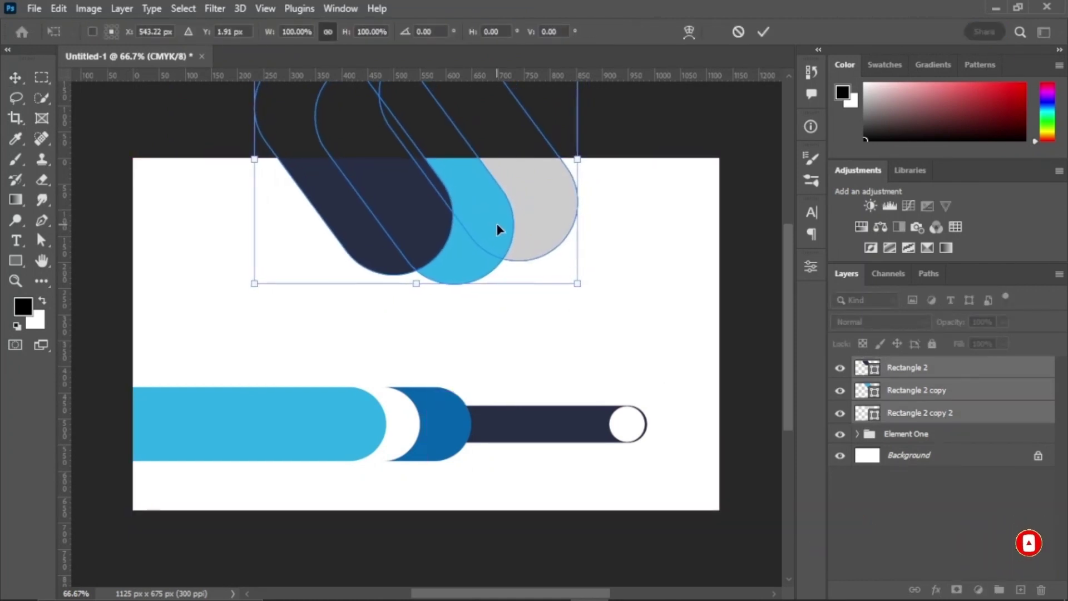
{"action": "left_click", "coordinate": [765, 33]}
Step: Draw a 168 px circle on the card above the grey pill's layer
{"action": "left_click", "coordinate": [948, 410]}
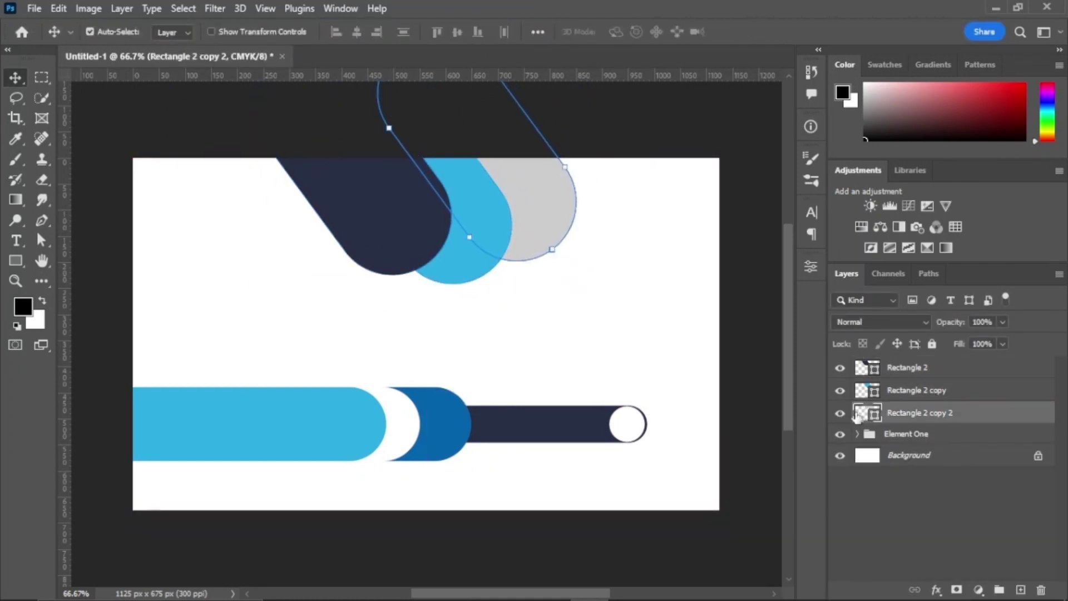
{"action": "right_click", "coordinate": [16, 259]}
{"action": "left_click", "coordinate": [83, 265]}
{"action": "mouse_move", "coordinate": [208, 256]}
{"action": "left_mouse_down"}
{"action": "mouse_move", "coordinate": [350, 353]}
{"action": "mouse_move", "coordinate": [345, 344]}
{"action": "left_mouse_up"}
Step: Undo the misplaced first circle and clear the layer selection
{"action": "left_click", "coordinate": [768, 260]}
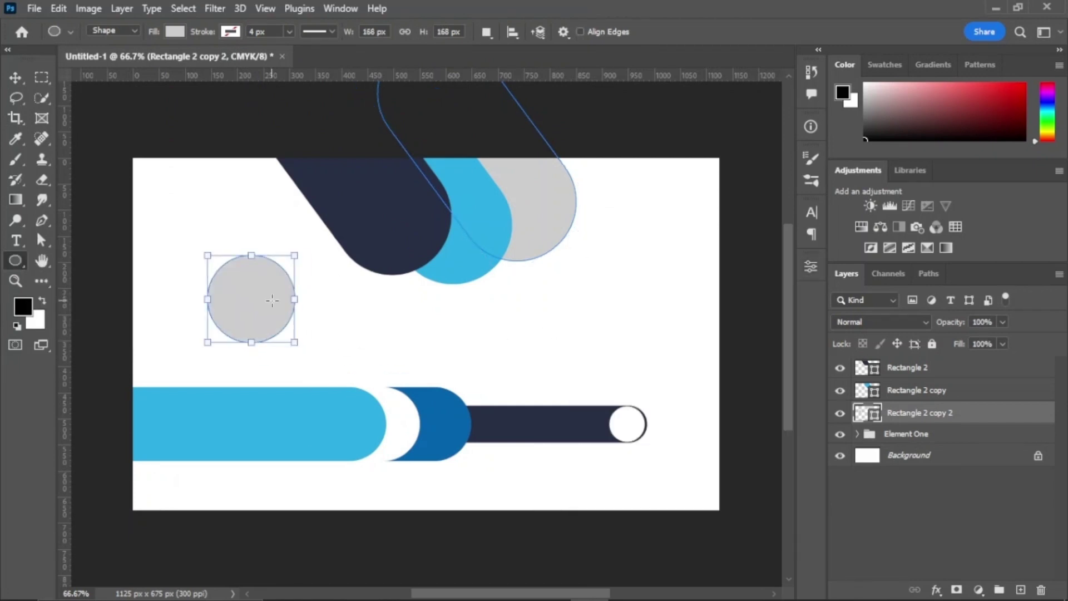
{"action": "key", "text": "v"}
{"action": "left_click_drag", "start_coordinate": [241, 307], "coordinate": [270, 320]}
{"action": "key", "text": "ctrl+z"}
{"action": "key", "text": "ctrl+z"}
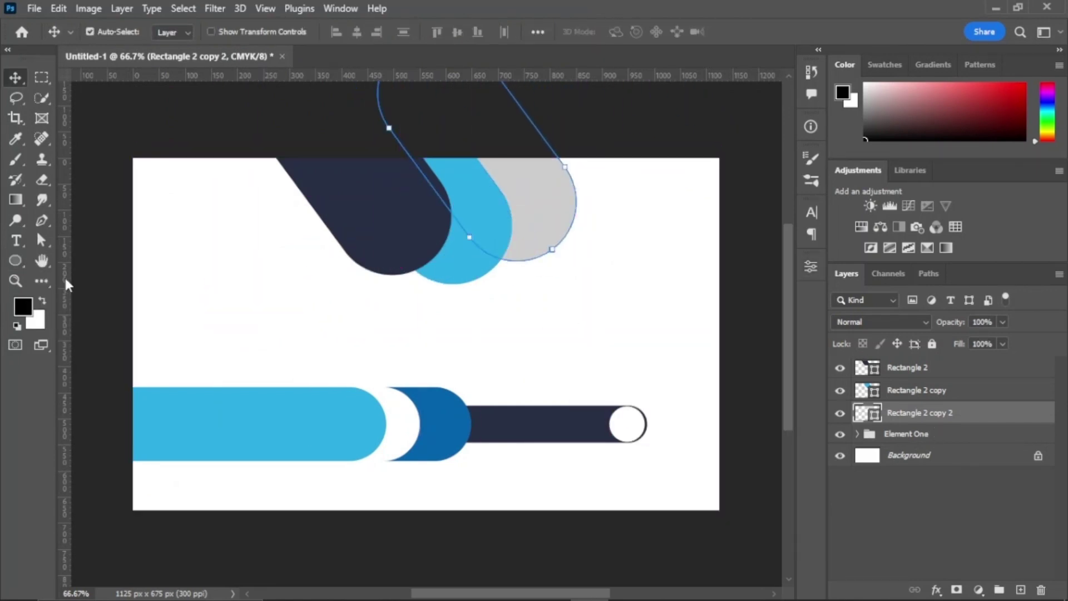
{"action": "left_click", "coordinate": [83, 286]}
Step: Draw a new circle and place it in the navy pill's rounded end
{"action": "left_click", "coordinate": [15, 262]}
{"action": "left_click_drag", "start_coordinate": [180, 238], "coordinate": [276, 329]}
{"action": "left_click", "coordinate": [811, 266]}
{"action": "key", "text": "v"}
{"action": "left_click_drag", "start_coordinate": [245, 283], "coordinate": [411, 196]}
{"action": "key", "text": "ctrl+t"}
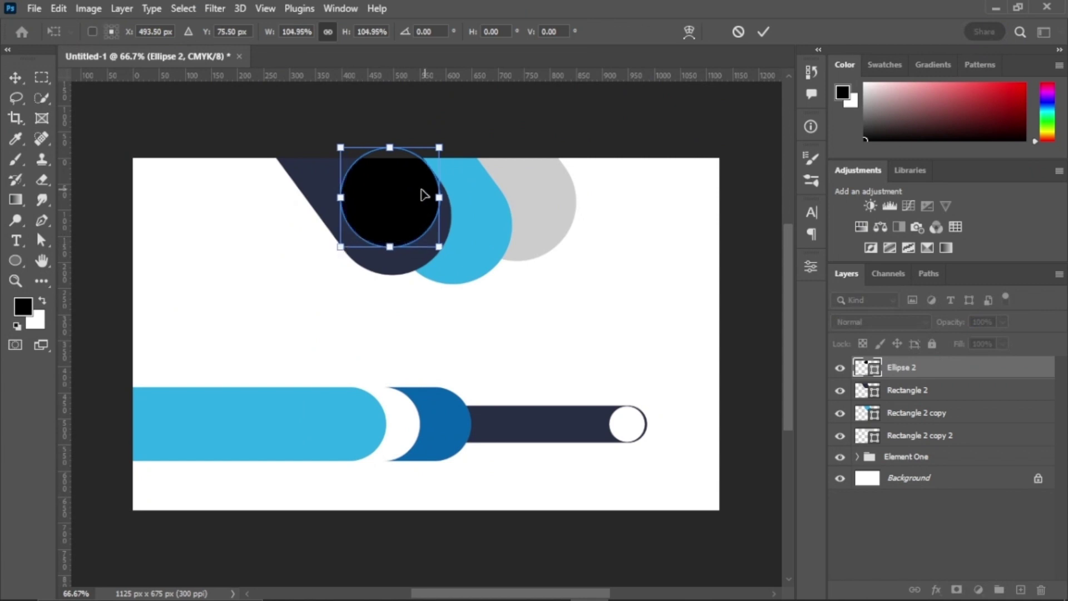
{"action": "left_click", "coordinate": [763, 32]}
Step: Fill the new circle with white
{"action": "left_click", "coordinate": [16, 261]}
{"action": "left_click", "coordinate": [175, 31]}
{"action": "left_click", "coordinate": [131, 105]}
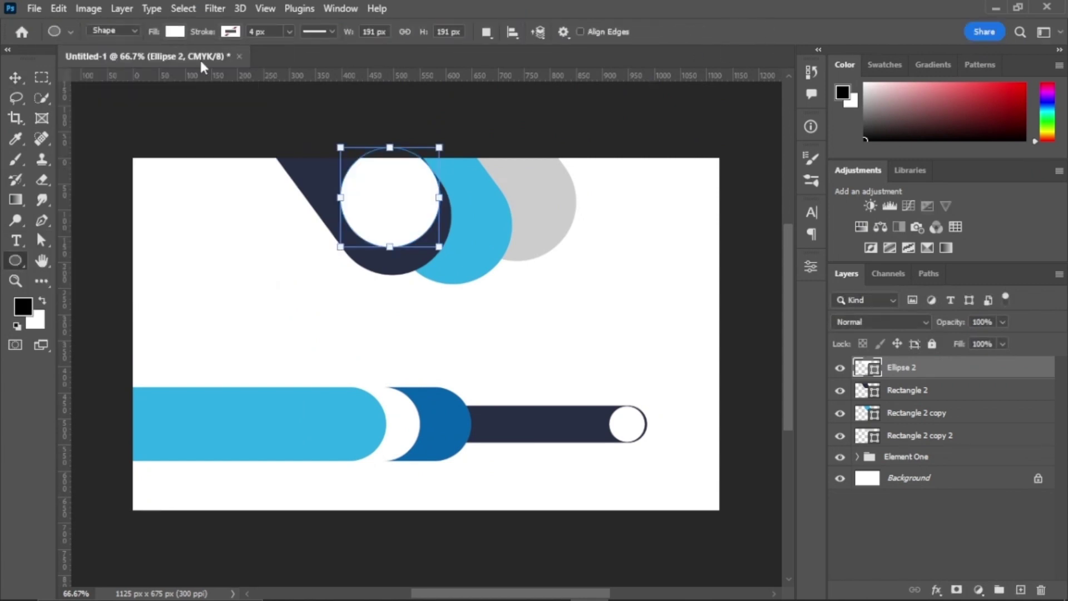
{"action": "key", "text": "Return"}
{"action": "key", "text": "v"}
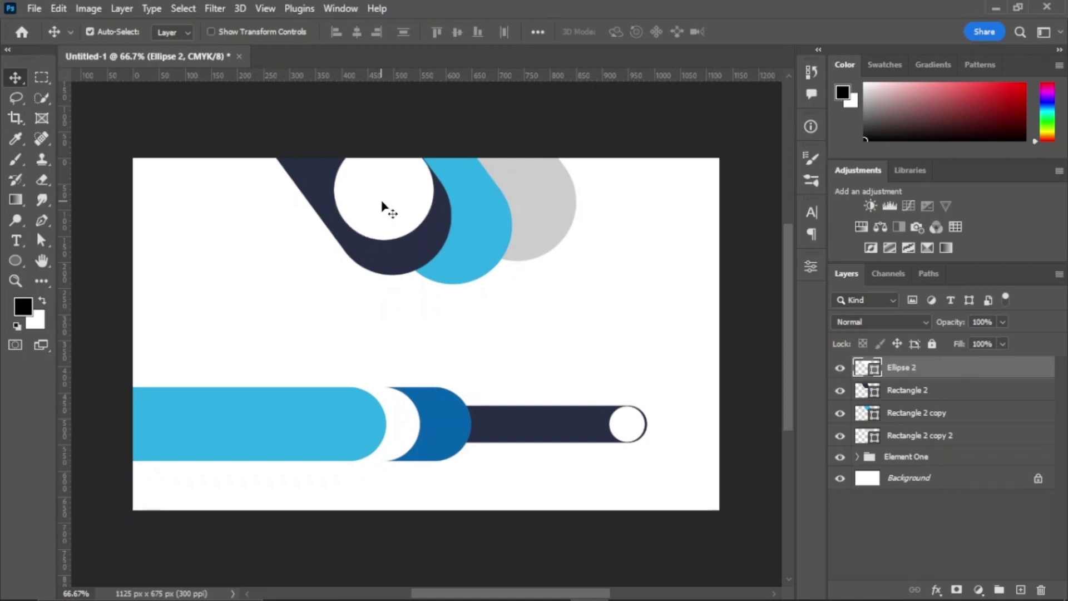
Step: Duplicate the white circle, move the copy right and down, and stack it behind the navy pill
{"action": "key", "text": "ctrl+j"}
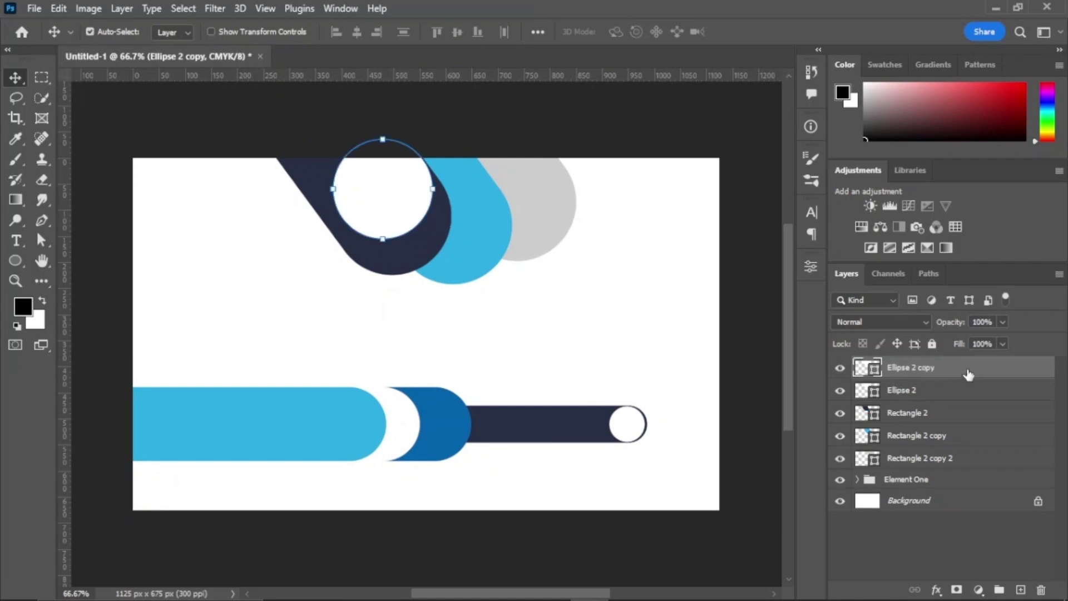
{"action": "left_click_drag", "start_coordinate": [966, 375], "coordinate": [968, 400]}
{"action": "key", "text": "ctrl+t"}
{"action": "left_click_drag", "start_coordinate": [387, 205], "coordinate": [458, 253]}
{"action": "left_click", "coordinate": [763, 32]}
{"action": "left_click_drag", "start_coordinate": [965, 395], "coordinate": [962, 423]}
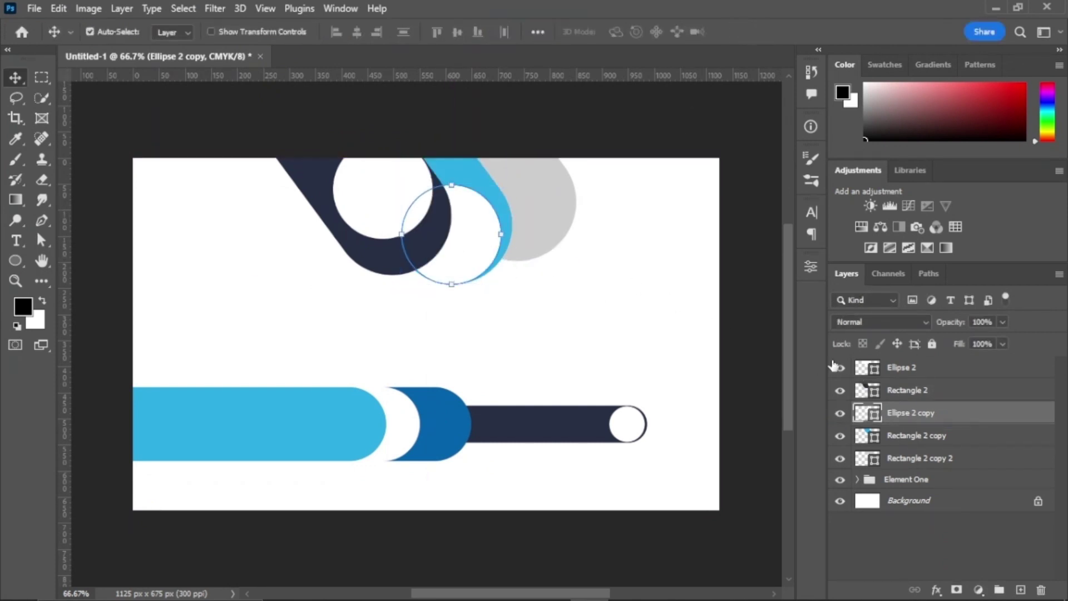
Step: Recolour the circle copy light blue
{"action": "left_click", "coordinate": [810, 267]}
{"action": "left_click", "coordinate": [630, 418]}
{"action": "left_click", "coordinate": [706, 398]}
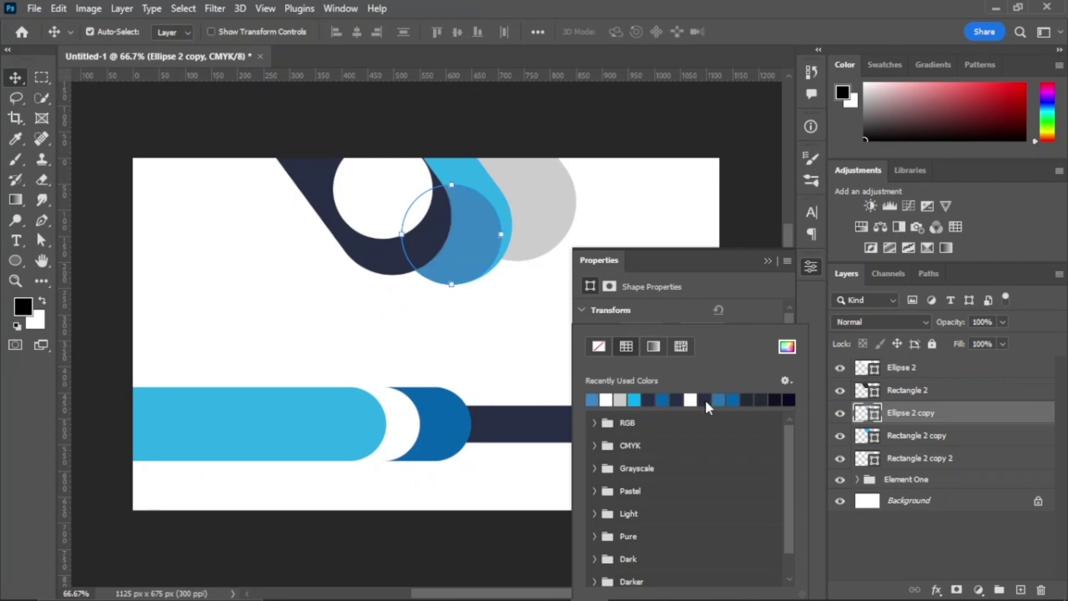
{"action": "left_click", "coordinate": [785, 347]}
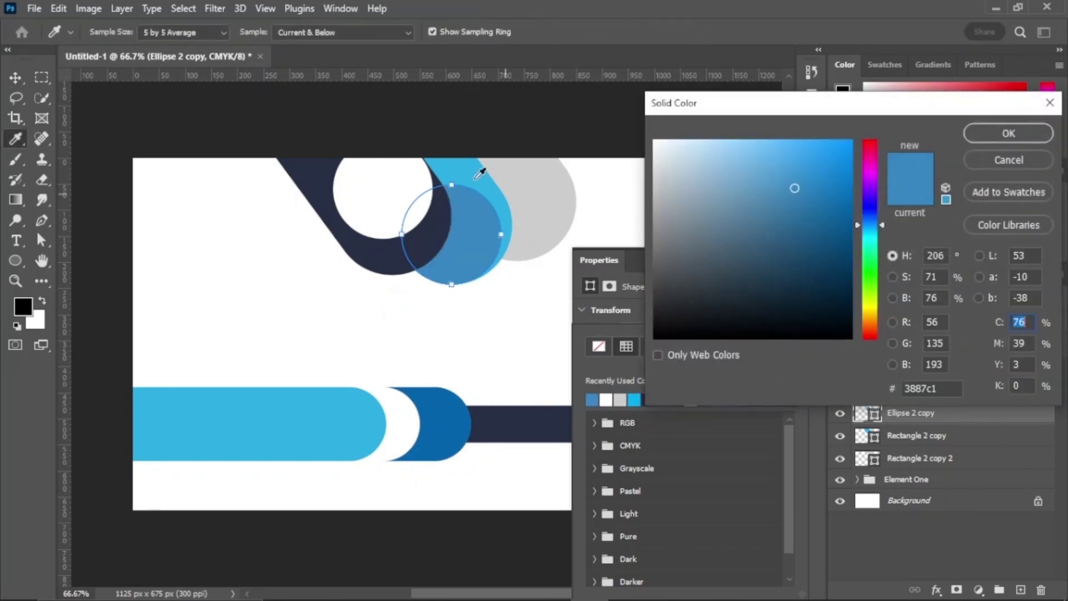
{"action": "left_click_drag", "start_coordinate": [794, 186], "coordinate": [742, 145]}
{"action": "left_click", "coordinate": [1008, 133]}
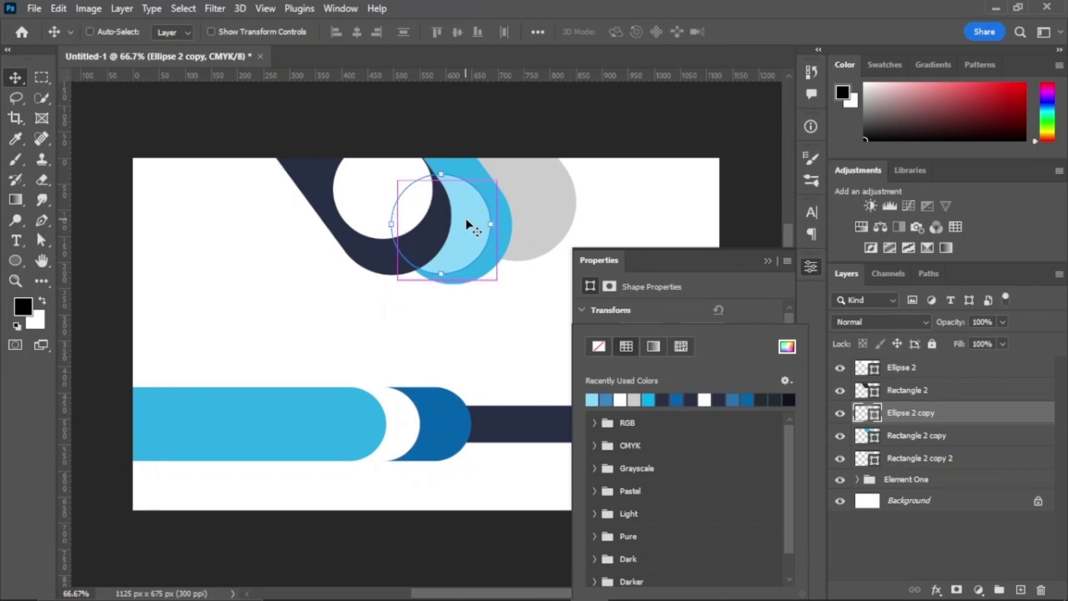
{"action": "left_click", "coordinate": [534, 221]}
Step: Duplicate the light-blue circle and move the copy onto the grey pill's end
{"action": "left_click", "coordinate": [534, 221], "text": "ctrl"}
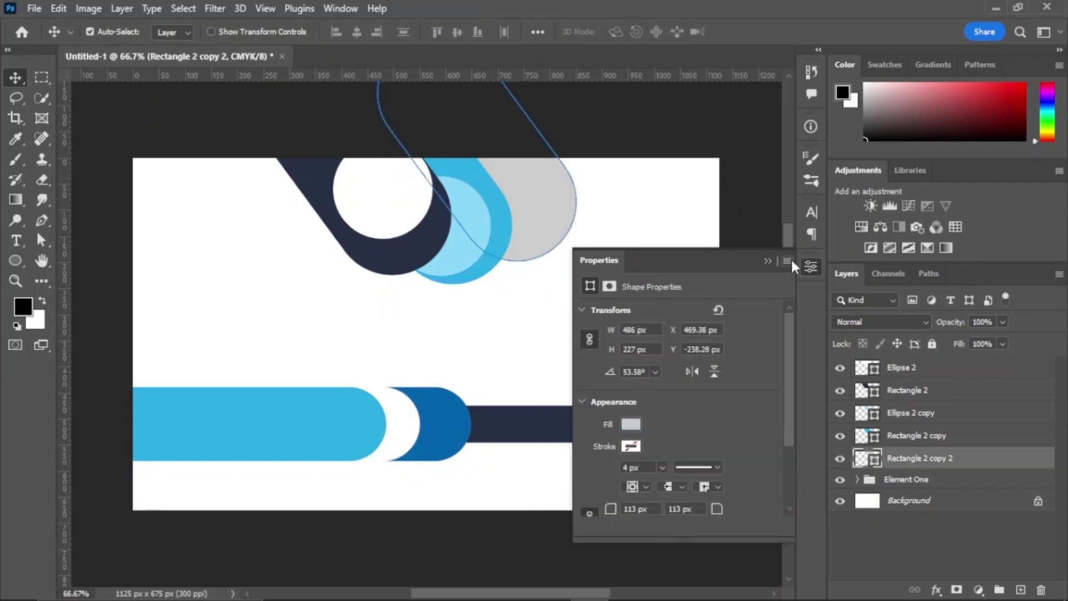
{"action": "left_click", "coordinate": [956, 528]}
{"action": "left_click", "coordinate": [952, 421]}
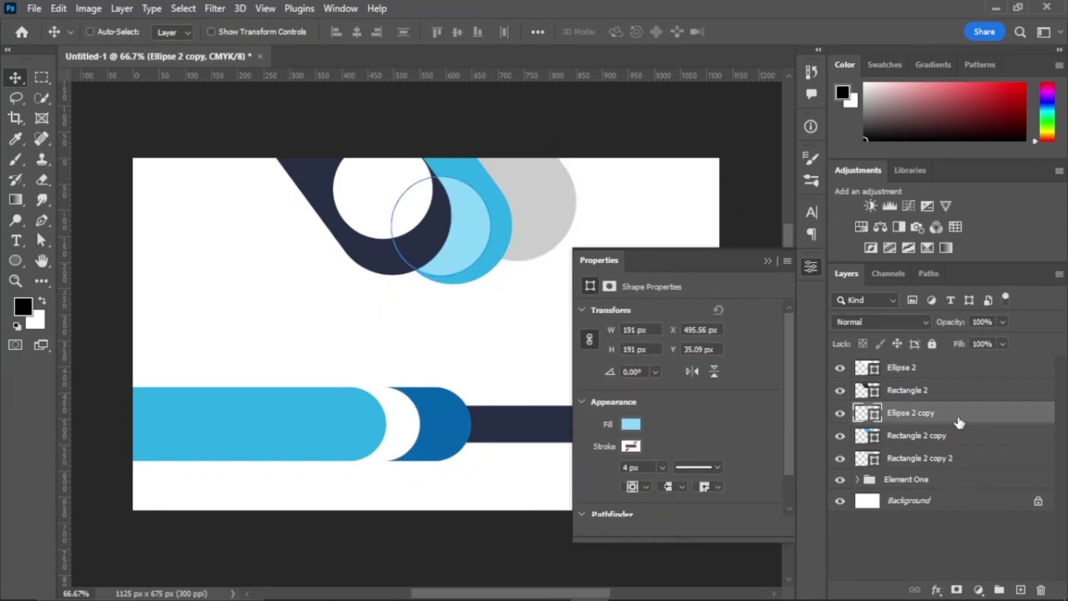
{"action": "key", "text": "ctrl+j"}
{"action": "key", "text": "ctrl+bracketleft"}
{"action": "key", "text": "ctrl+bracketleft"}
{"action": "key", "text": "ctrl+t"}
{"action": "left_click_drag", "start_coordinate": [455, 267], "coordinate": [527, 207]}
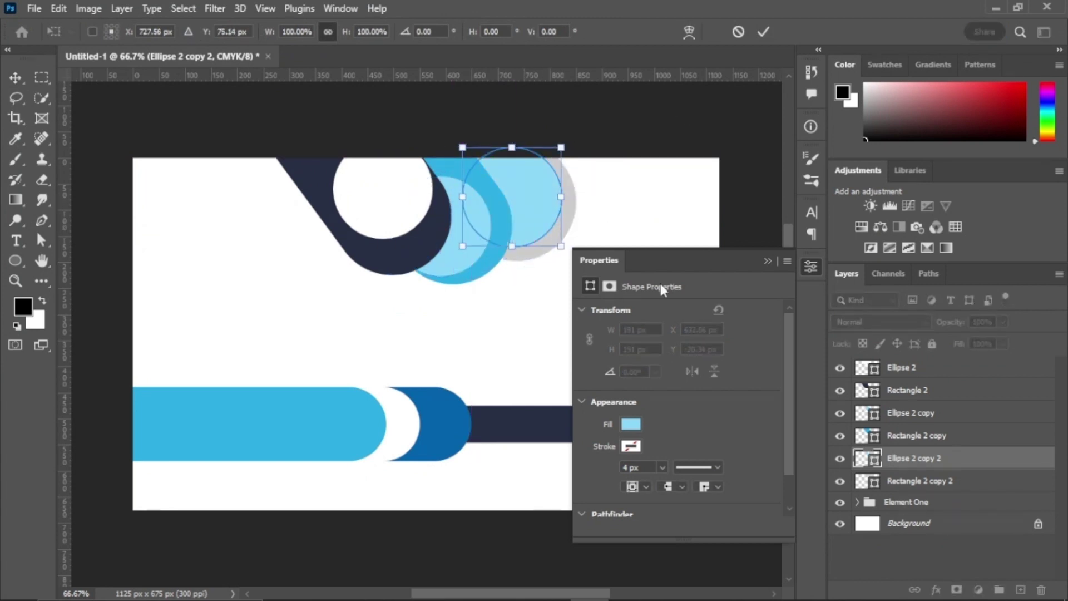
{"action": "key", "text": "Return"}
Step: Fill the new circle light grey and nudge it up and right
{"action": "left_click", "coordinate": [631, 424]}
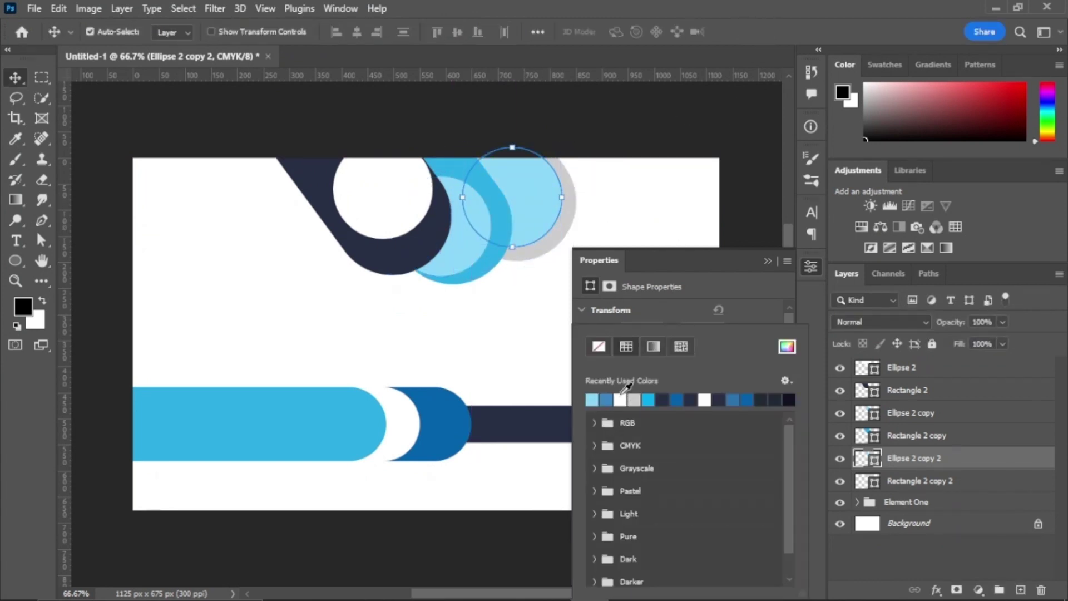
{"action": "left_click", "coordinate": [786, 348]}
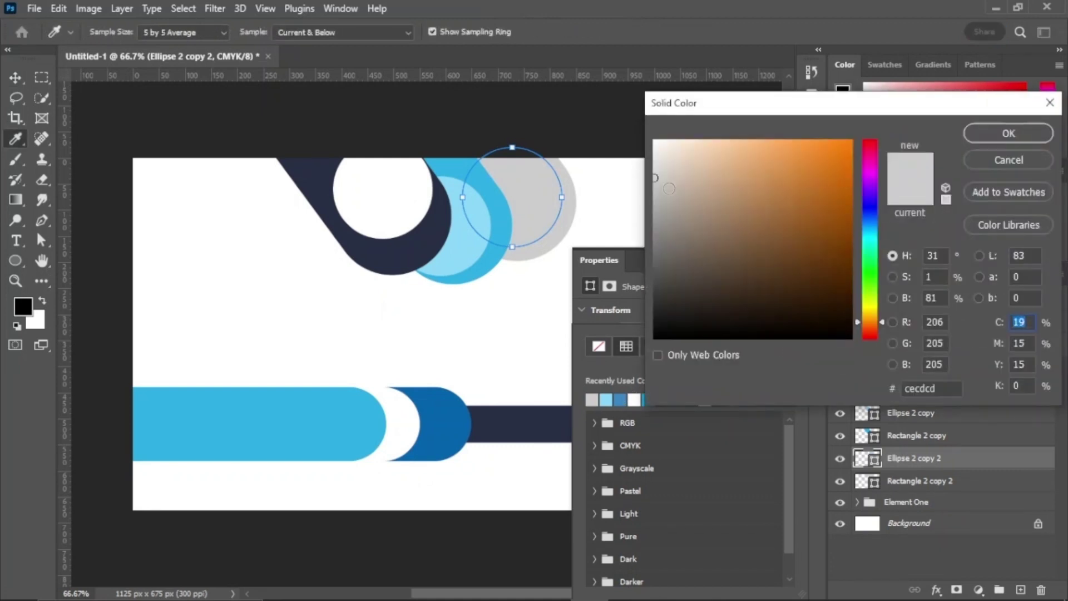
{"action": "left_click", "coordinate": [1025, 139]}
{"action": "left_click", "coordinate": [745, 253]}
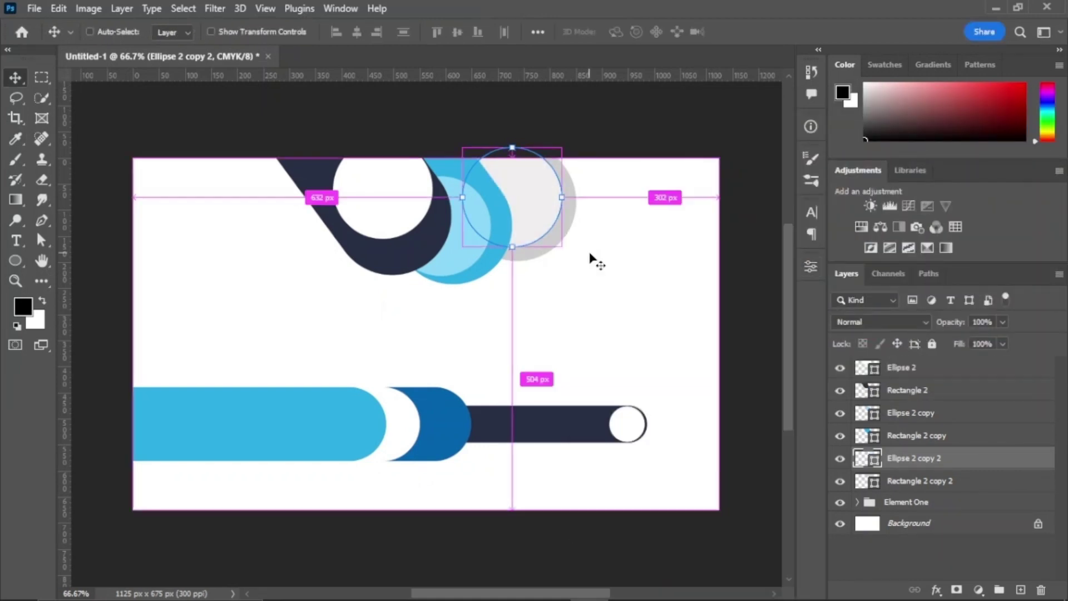
{"action": "key", "text": "Right"}
{"action": "key", "text": "Right"}
{"action": "key", "text": "Right"}
{"action": "key", "text": "Right"}
{"action": "key", "text": "Right"}
{"action": "key", "text": "Right"}
{"action": "key", "text": "Right"}
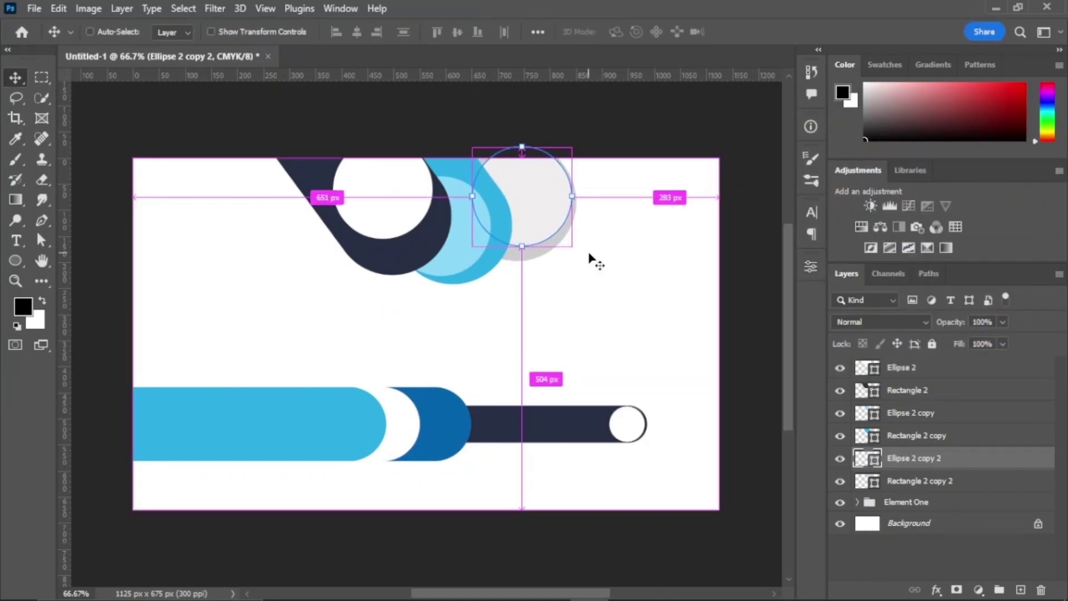
{"action": "key", "text": "Up"}
{"action": "key", "text": "Up"}
{"action": "key", "text": "Up"}
{"action": "key", "text": "Up"}
{"action": "key", "text": "Up"}
{"action": "key", "text": "Up"}
{"action": "key", "text": "Up"}
{"action": "key", "text": "Up"}
{"action": "key", "text": "Up"}
{"action": "key", "text": "Up"}
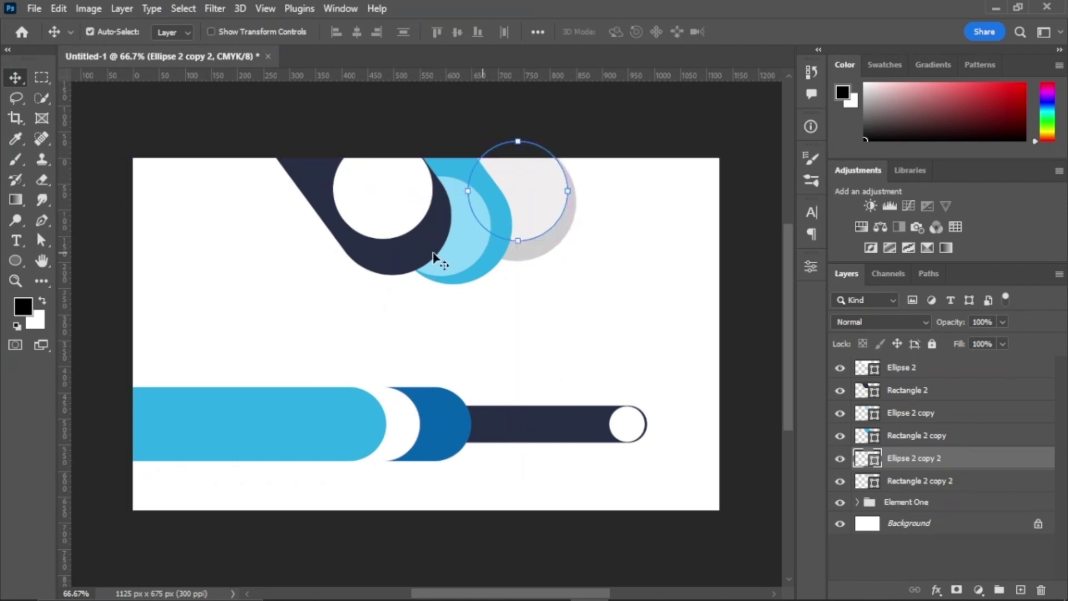
Step: Enlarge the light-blue circle to 213 px and shift it up and left
{"action": "left_click", "coordinate": [434, 253], "text": "ctrl"}
{"action": "key", "text": "ctrl+t"}
{"action": "left_click_drag", "start_coordinate": [489, 176], "coordinate": [495, 167]}
{"action": "mouse_move", "coordinate": [467, 219]}
{"action": "left_mouse_down"}
{"action": "mouse_move", "coordinate": [456, 202]}
{"action": "mouse_move", "coordinate": [450, 217]}
{"action": "left_mouse_up"}
{"action": "left_click_drag", "start_coordinate": [372, 161], "coordinate": [369, 158]}
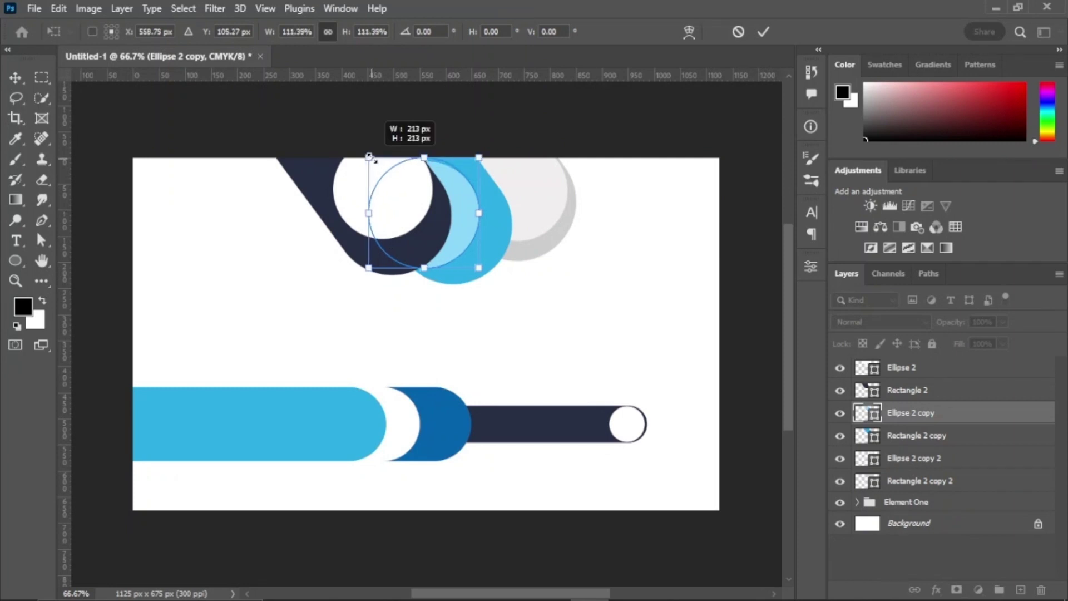
{"action": "left_click", "coordinate": [762, 31]}
Step: Select all six top shapes and move them into the Element One group
{"action": "left_click", "coordinate": [709, 305]}
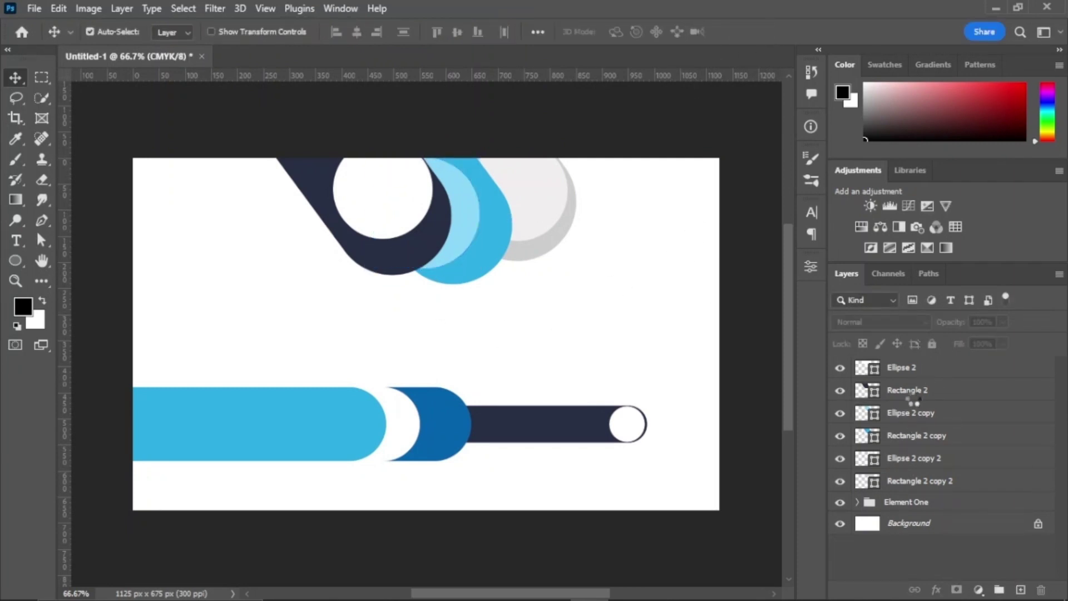
{"action": "left_click", "coordinate": [912, 367]}
{"action": "left_click", "coordinate": [921, 484], "text": "shift"}
{"action": "left_click_drag", "start_coordinate": [921, 483], "coordinate": [928, 503]}
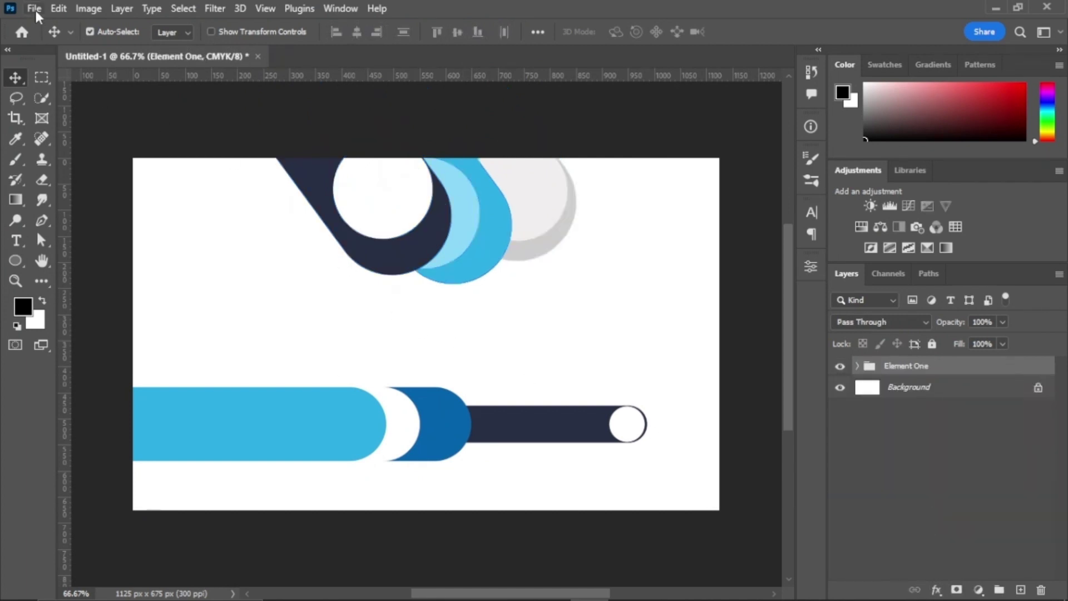
Step: Place South-West-Health-png.png into the card as an embedded image
{"action": "left_click", "coordinate": [35, 10]}
{"action": "left_click", "coordinate": [91, 312]}
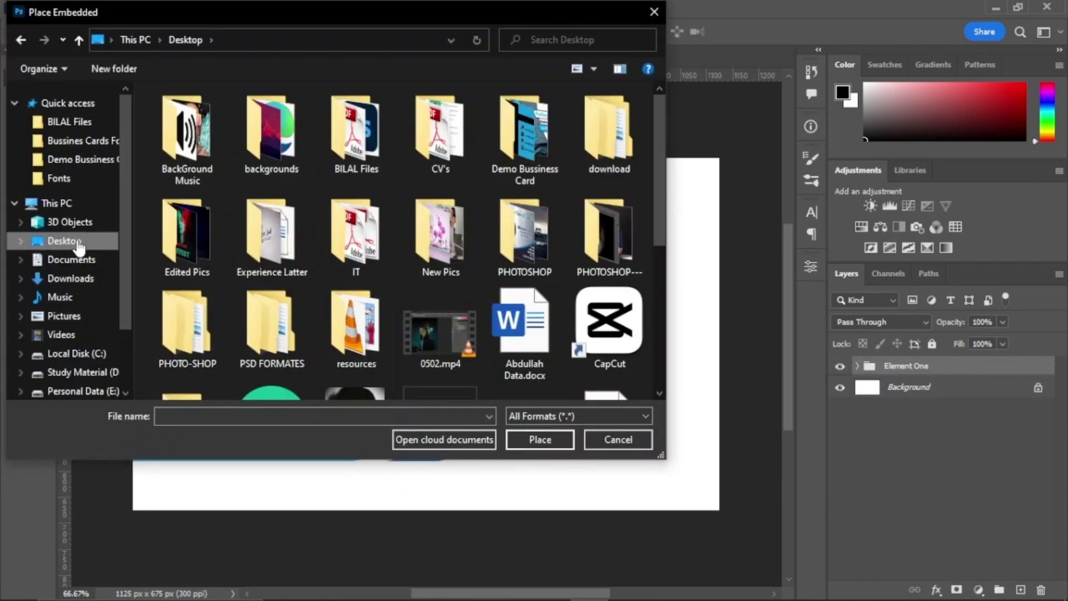
{"action": "double_click", "coordinate": [333, 163]}
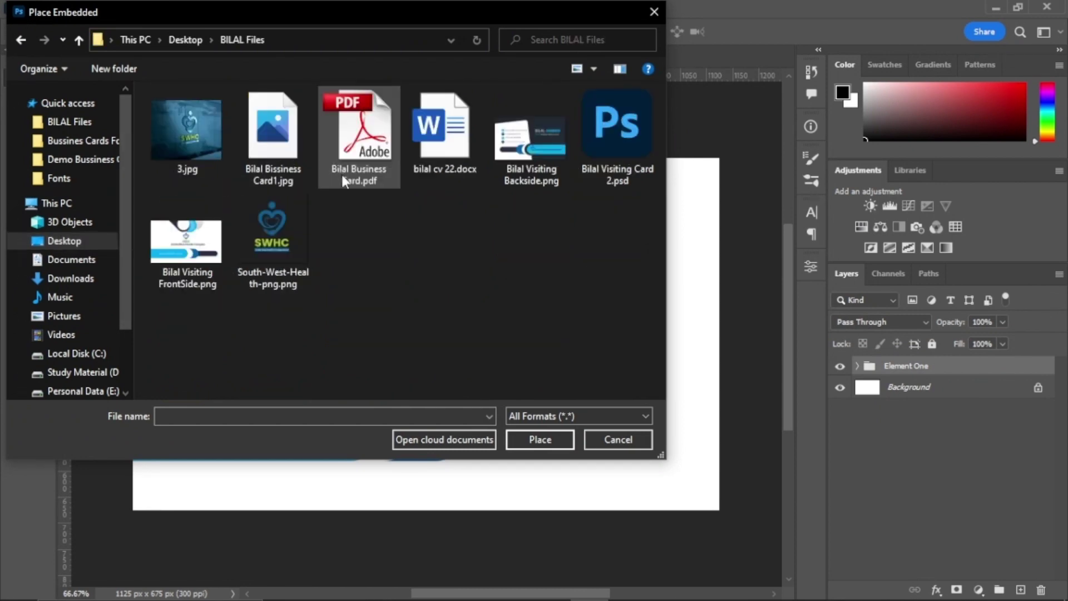
{"action": "double_click", "coordinate": [296, 235]}
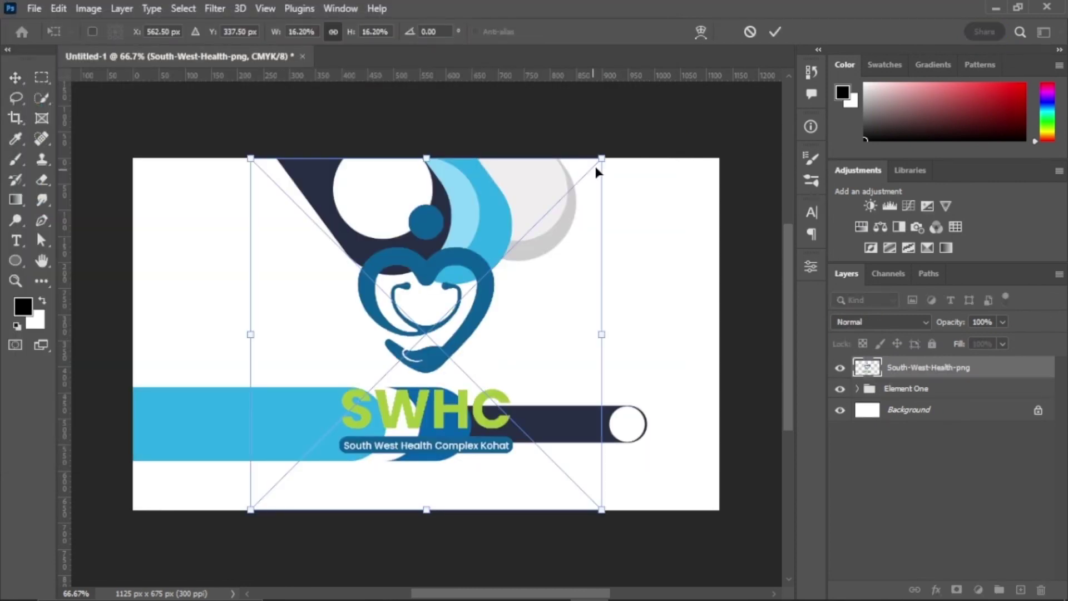
Step: Shrink the logo and position it just below the top shapes
{"action": "left_click_drag", "start_coordinate": [597, 166], "coordinate": [352, 406]}
{"action": "left_click_drag", "start_coordinate": [308, 440], "coordinate": [444, 295]}
{"action": "left_click_drag", "start_coordinate": [473, 348], "coordinate": [427, 303]}
{"action": "key", "text": "Return"}
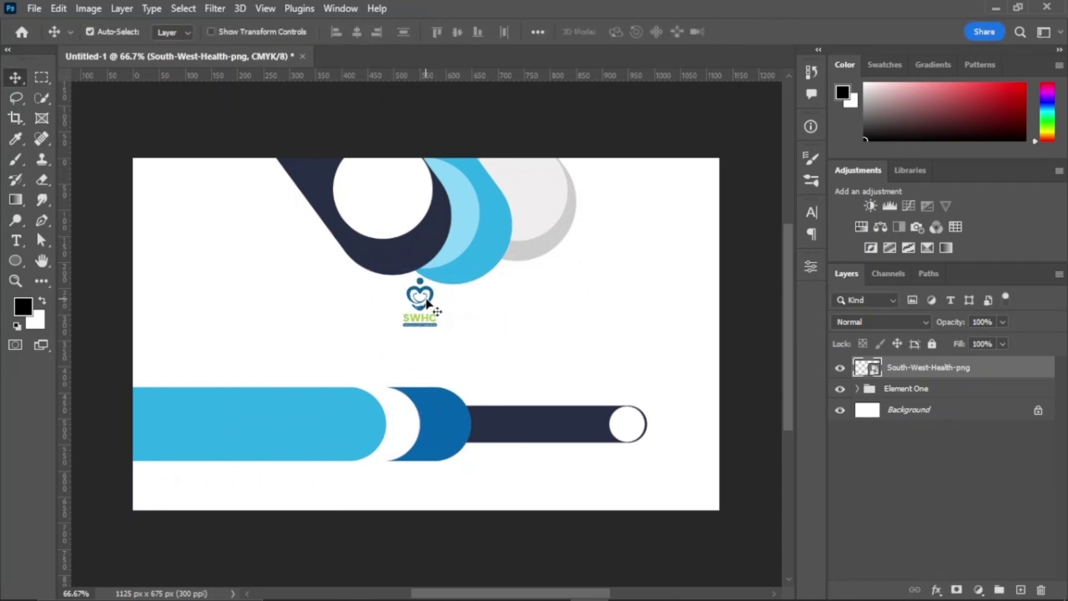
{"action": "key", "text": "ctrl+t"}
{"action": "mouse_move", "coordinate": [456, 352]}
{"action": "left_mouse_down"}
{"action": "mouse_move", "coordinate": [468, 303]}
{"action": "mouse_move", "coordinate": [441, 325]}
{"action": "mouse_move", "coordinate": [470, 364]}
{"action": "left_mouse_up"}
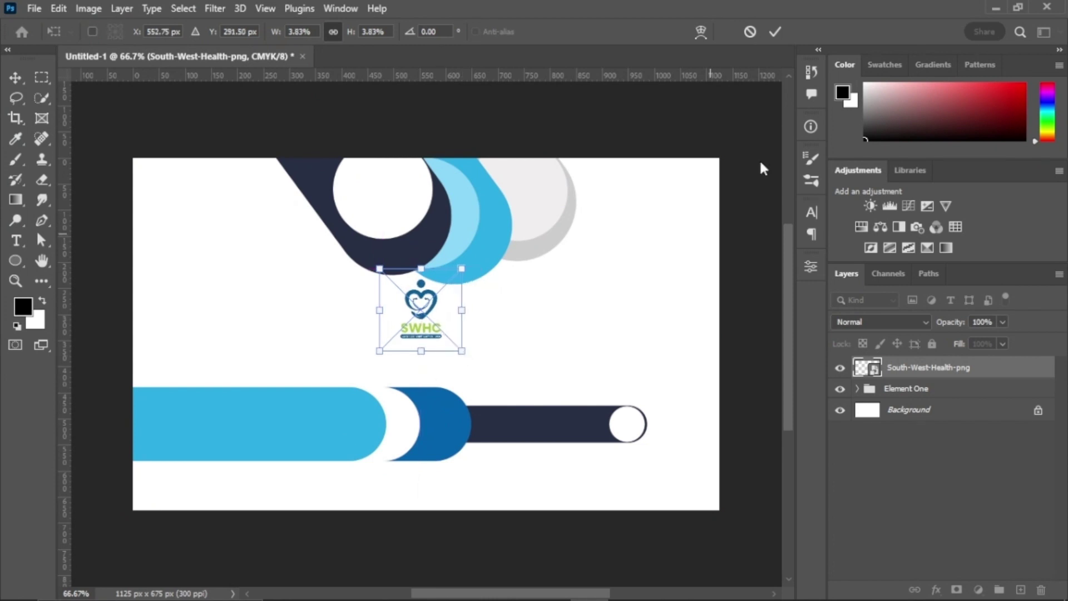
{"action": "left_click", "coordinate": [775, 32]}
{"action": "left_click_drag", "start_coordinate": [16, 240], "coordinate": [82, 244]}
Step: Type the 'South West Health Complex' title below the logo in Roboto Bold
{"action": "left_click", "coordinate": [211, 32]}
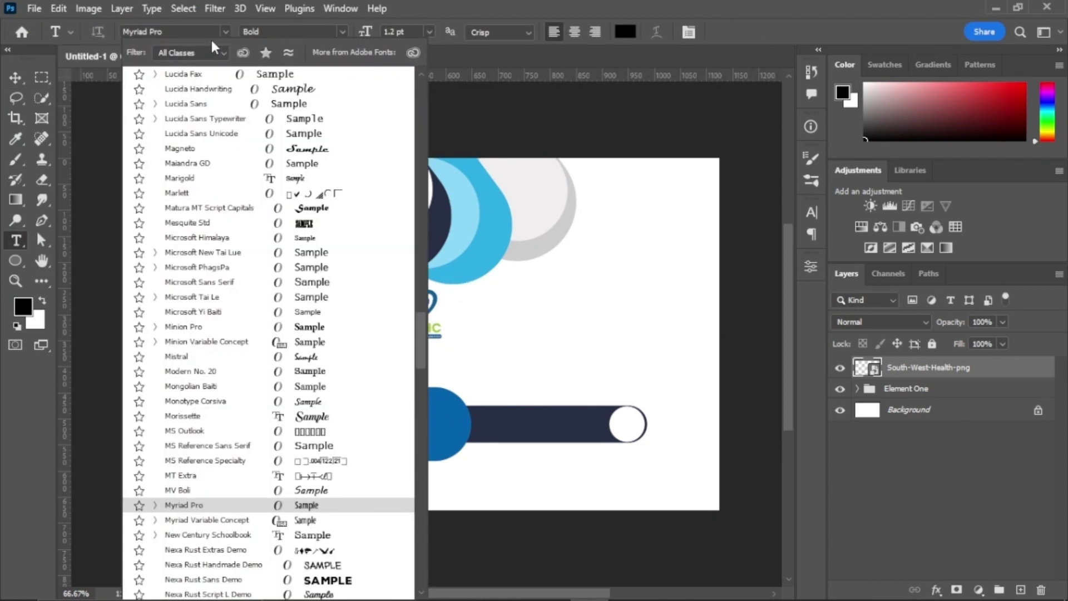
{"action": "type", "text": "robo"}
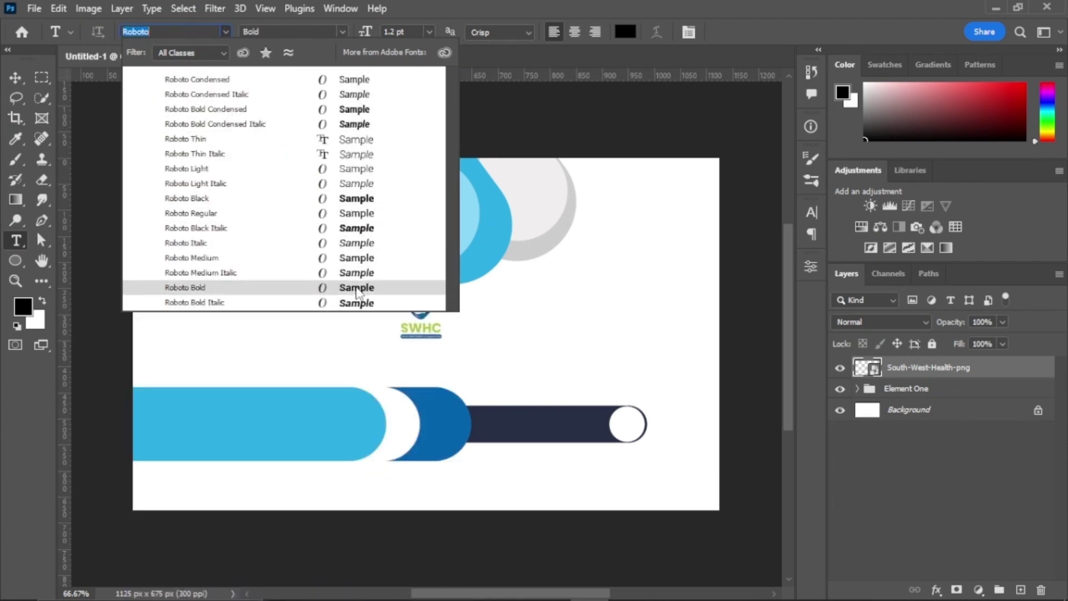
{"action": "left_click", "coordinate": [320, 287]}
{"action": "left_click", "coordinate": [287, 360]}
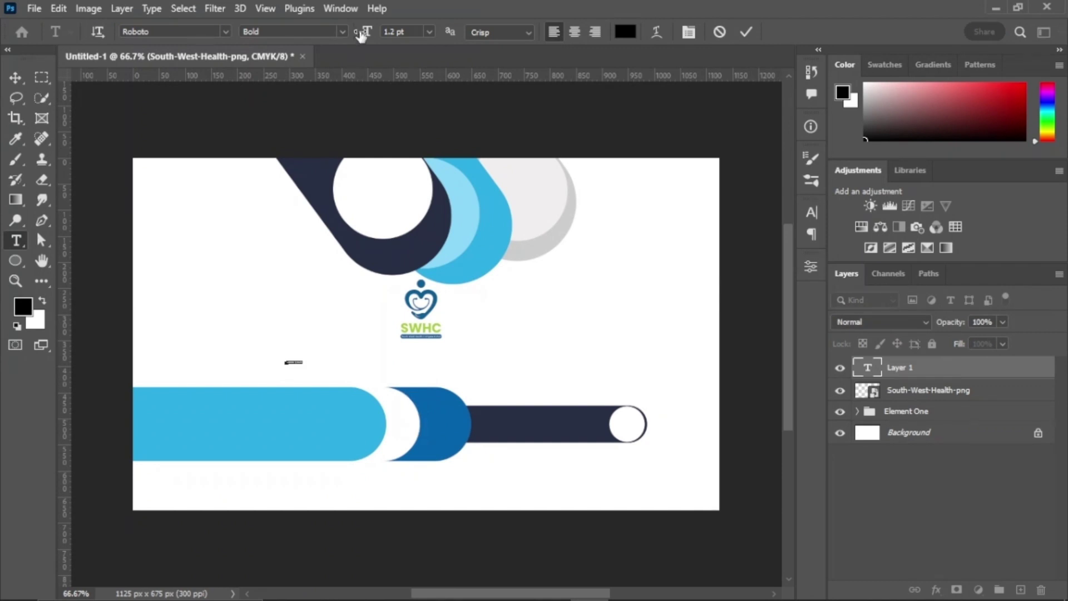
{"action": "left_click_drag", "start_coordinate": [361, 36], "coordinate": [369, 34]}
{"action": "type", "text": "South West Health Complex"}
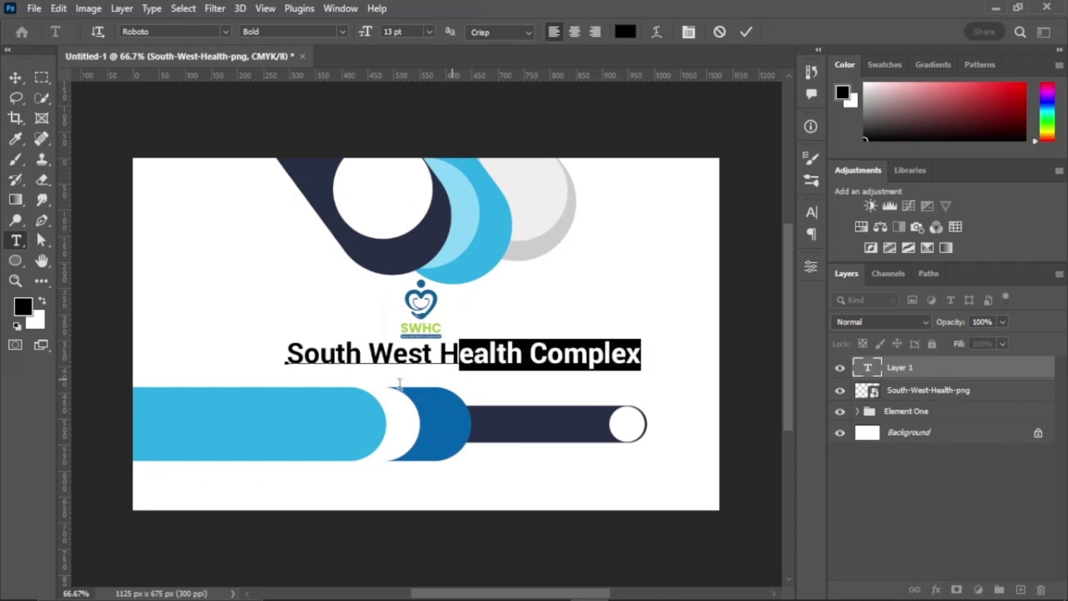
Step: Make the title navy at 10 pt and commit it
{"action": "left_click_drag", "start_coordinate": [399, 383], "coordinate": [285, 389]}
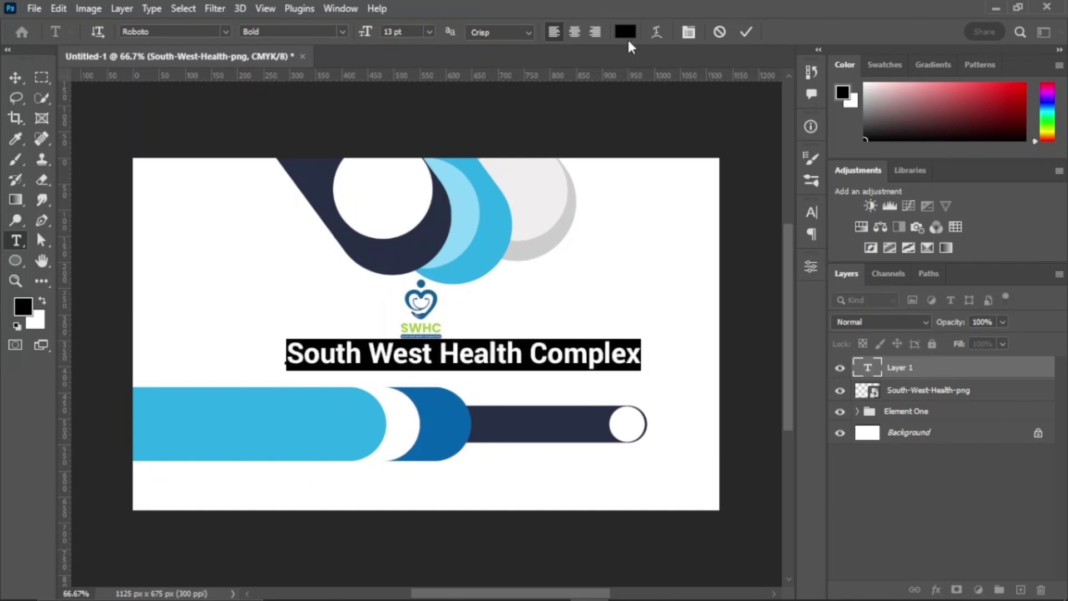
{"action": "left_click", "coordinate": [625, 32]}
{"action": "type", "text": "272a43"}
{"action": "key", "text": "Return"}
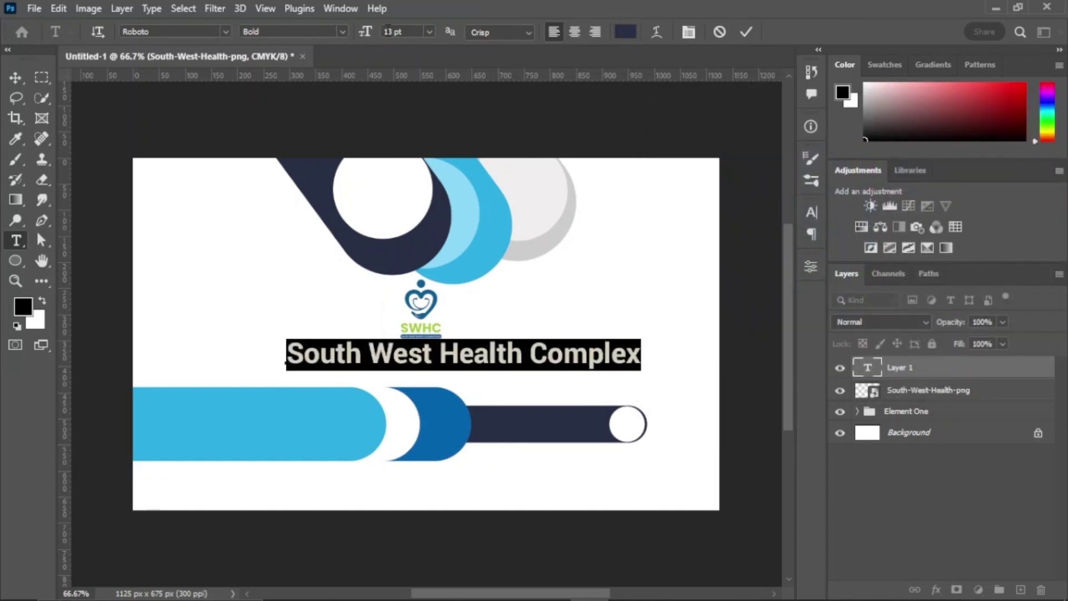
{"action": "type", "text": "10"}
{"action": "left_click", "coordinate": [745, 32]}
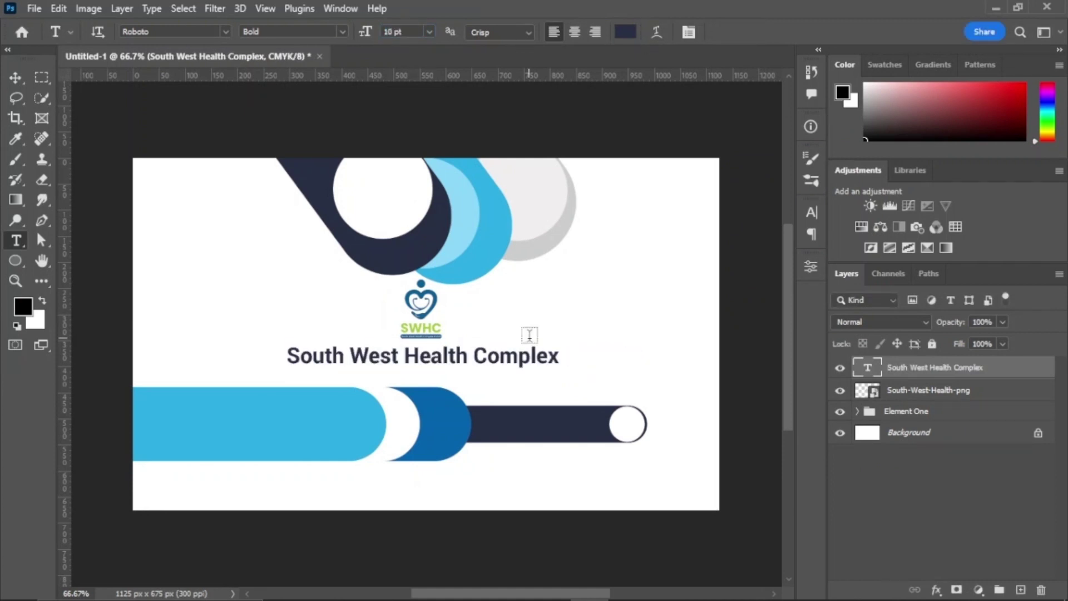
Step: Centre the title and group it with the logo and Element One as Front
{"action": "key", "text": "v"}
{"action": "left_click_drag", "start_coordinate": [495, 362], "coordinate": [499, 363]}
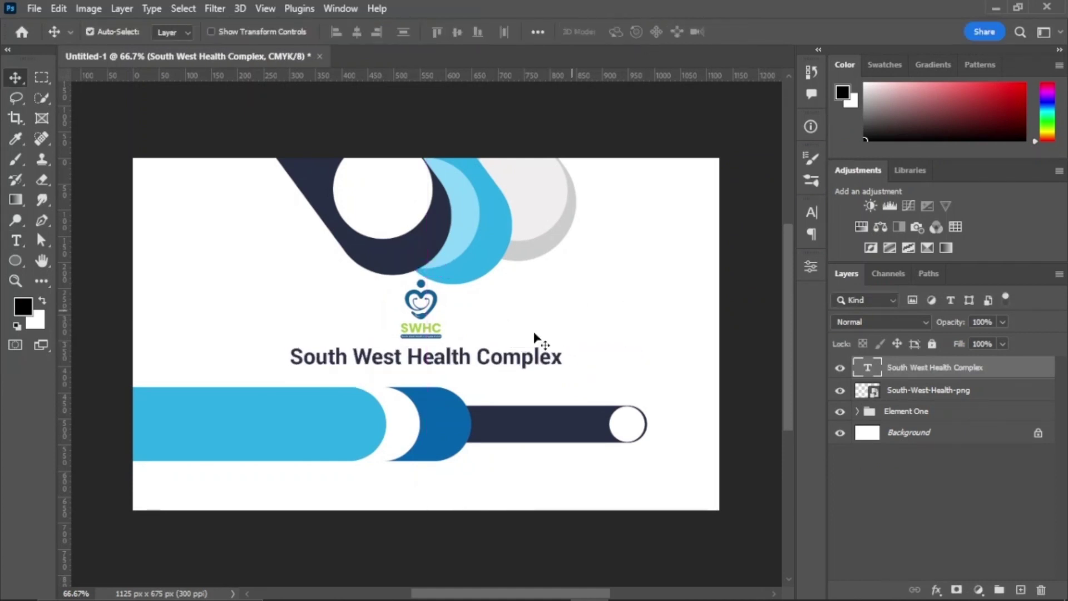
{"action": "left_click", "coordinate": [929, 412], "text": "shift"}
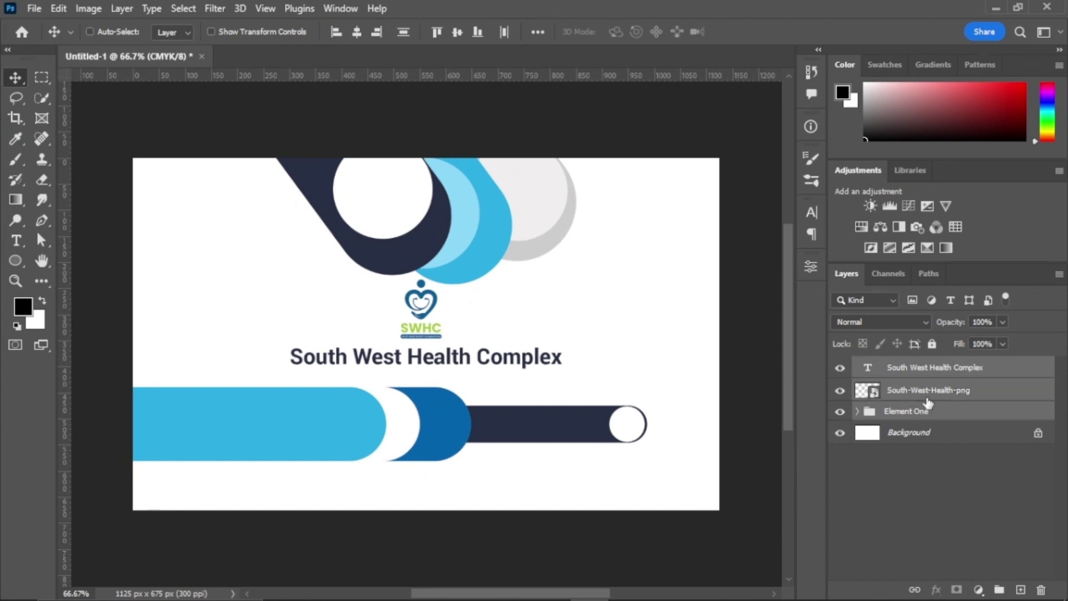
{"action": "key", "text": "ctrl+g"}
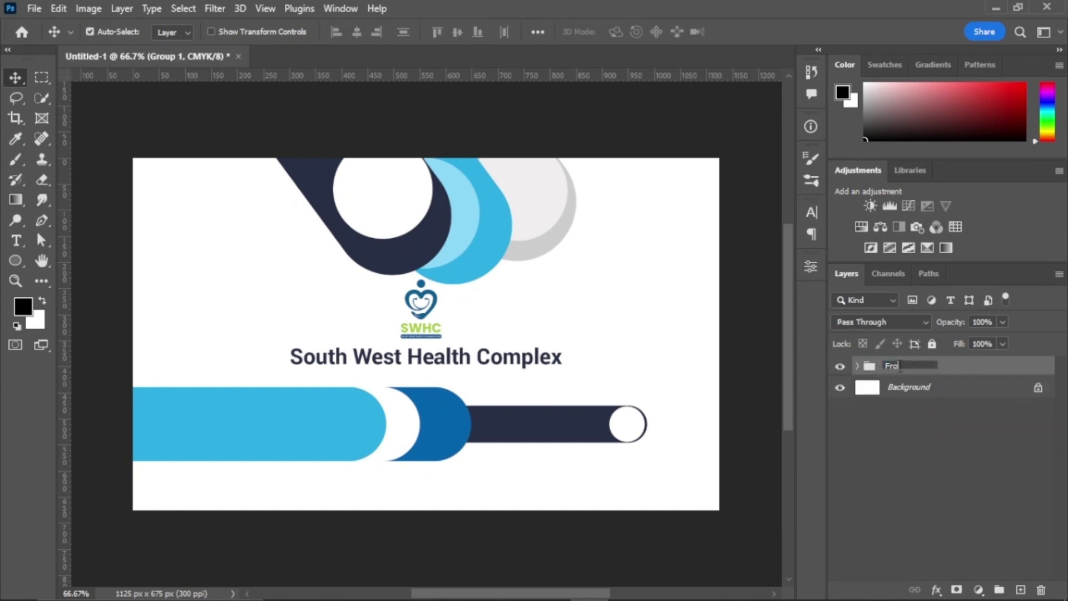
{"action": "left_click", "coordinate": [902, 437]}
Step: Expand Front and Element One, toggling bars to identify their layers
{"action": "left_click", "coordinate": [905, 372]}
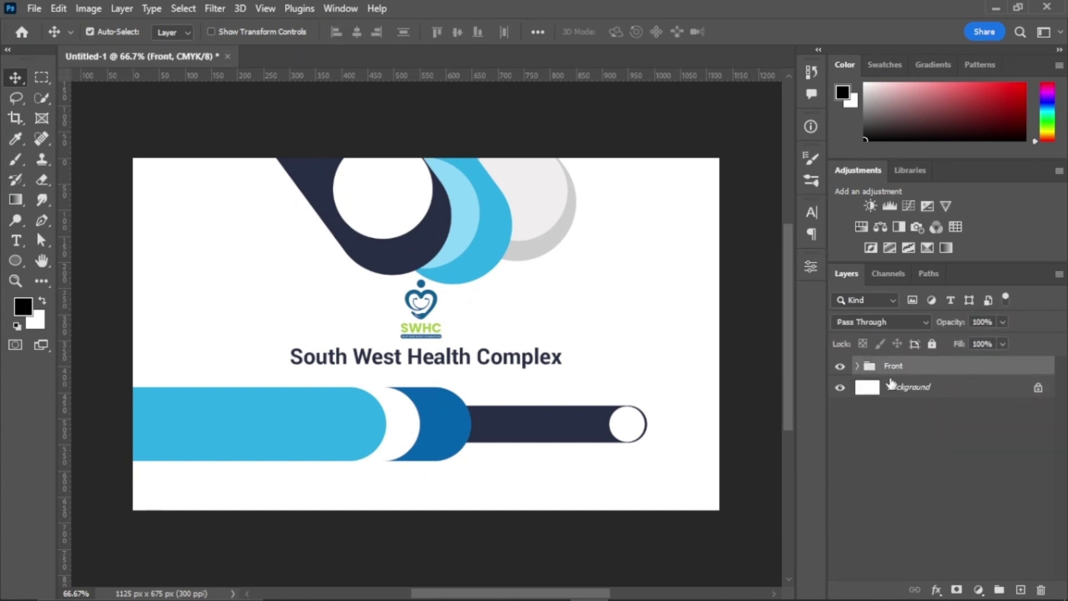
{"action": "left_click", "coordinate": [856, 367]}
{"action": "left_click", "coordinate": [902, 432]}
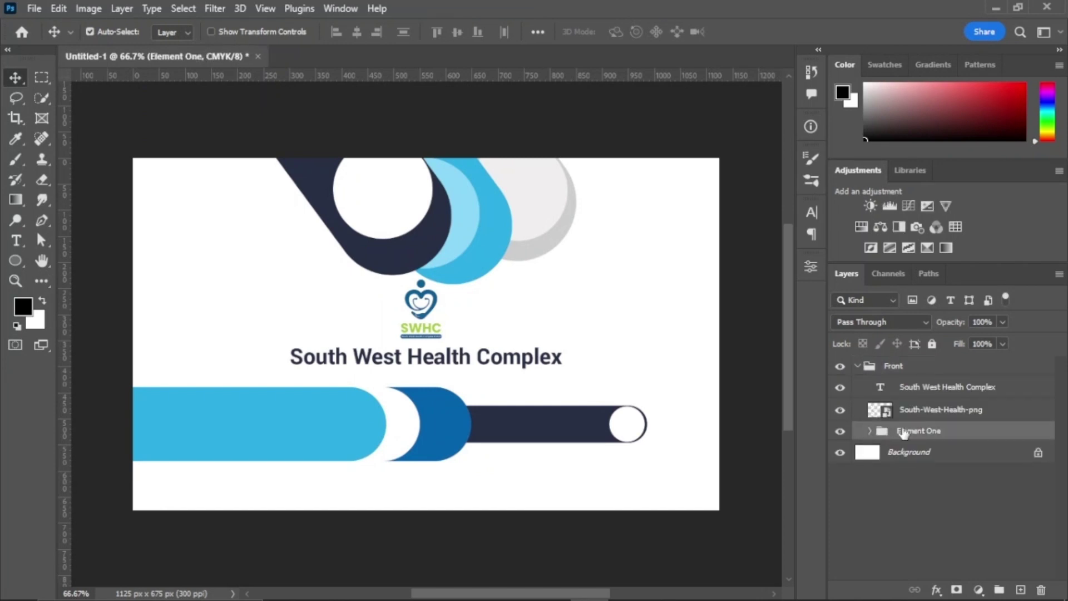
{"action": "left_click", "coordinate": [868, 432]}
{"action": "scroll", "coordinate": [946, 445], "scroll_direction": "down", "scroll_amount": 3}
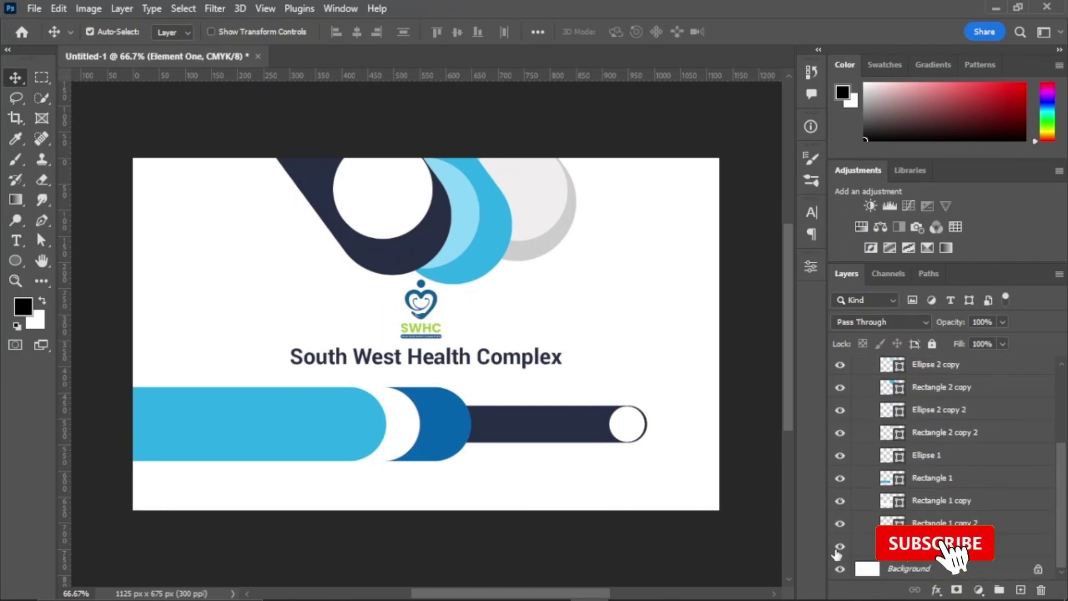
{"action": "left_click", "coordinate": [840, 523]}
{"action": "left_click", "coordinate": [839, 522]}
{"action": "left_click", "coordinate": [840, 478]}
{"action": "left_click", "coordinate": [839, 478]}
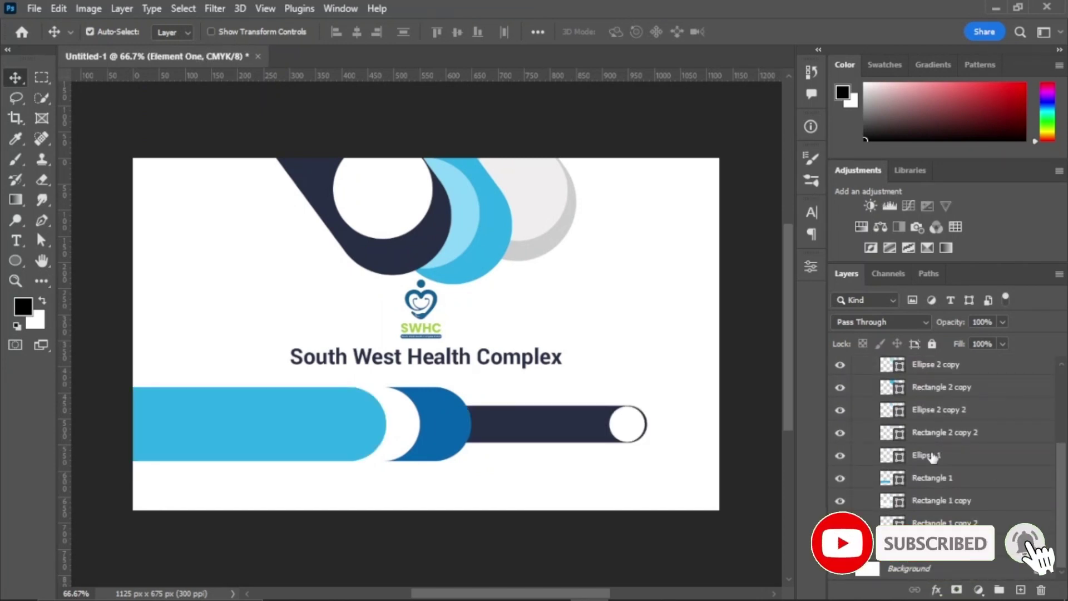
Step: Alt-drag copies of the bar shape layers out above the Front group
{"action": "left_click", "coordinate": [926, 455]}
{"action": "left_click", "coordinate": [935, 546], "text": "shift"}
{"action": "left_click_drag", "start_coordinate": [934, 454], "coordinate": [948, 358]}
Step: Hide Front, flip the copied bars horizontally and move them to the right
{"action": "left_click", "coordinate": [857, 478]}
{"action": "left_click", "coordinate": [840, 479]}
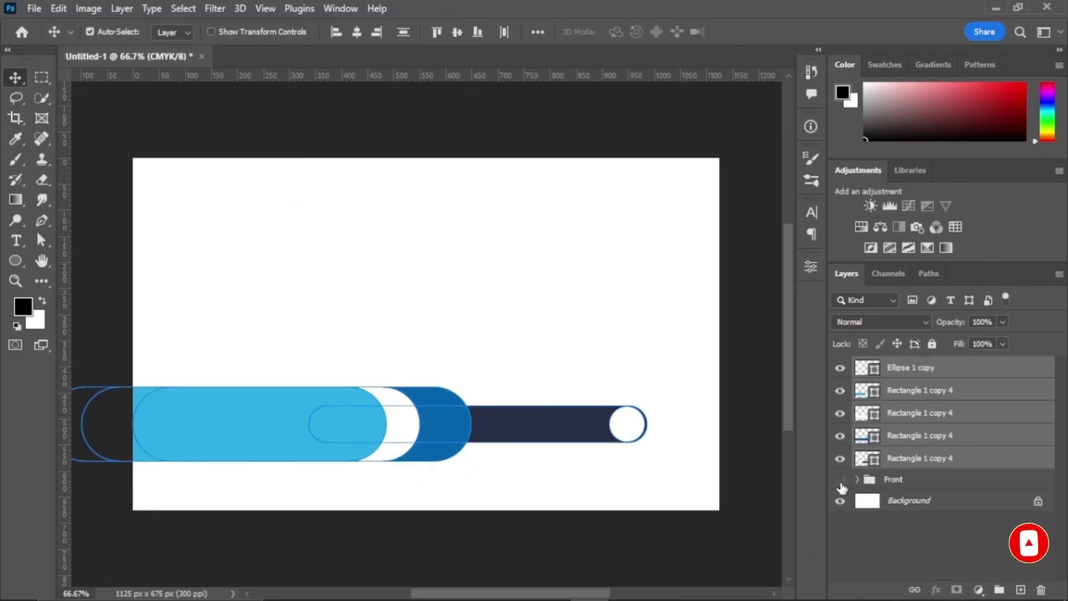
{"action": "key", "text": "ctrl+t"}
{"action": "right_click", "coordinate": [502, 437]}
{"action": "left_click", "coordinate": [559, 392]}
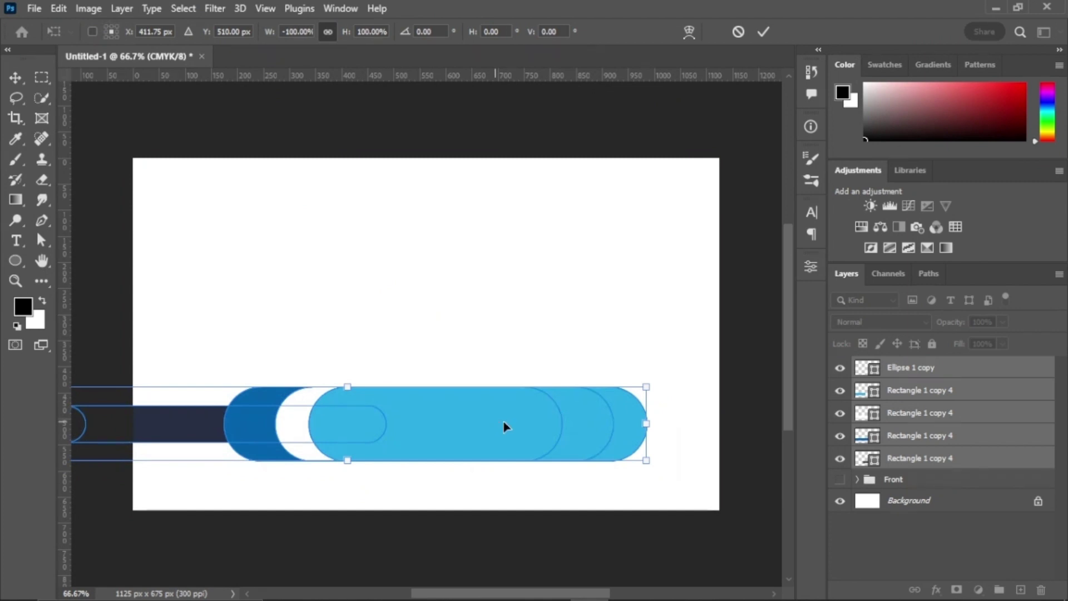
{"action": "left_click_drag", "start_coordinate": [506, 426], "coordinate": [616, 442]}
{"action": "left_click", "coordinate": [839, 479]}
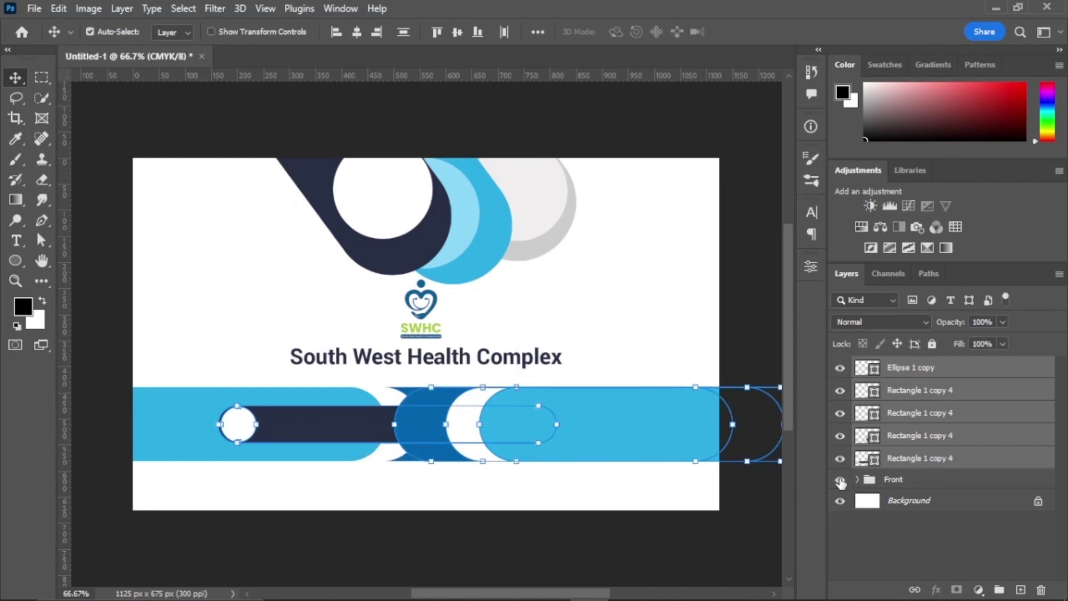
{"action": "left_click", "coordinate": [840, 479]}
Step: Duplicate the third rounded bar and nudge the copy slightly left
{"action": "left_click", "coordinate": [620, 338]}
{"action": "left_click", "coordinate": [921, 416]}
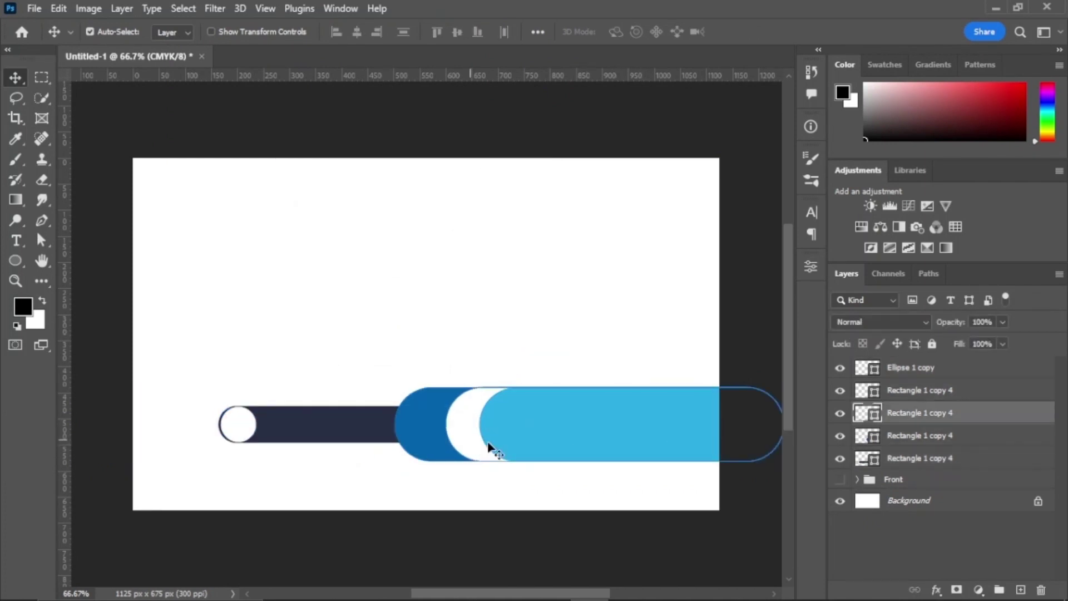
{"action": "key", "text": "ctrl+j"}
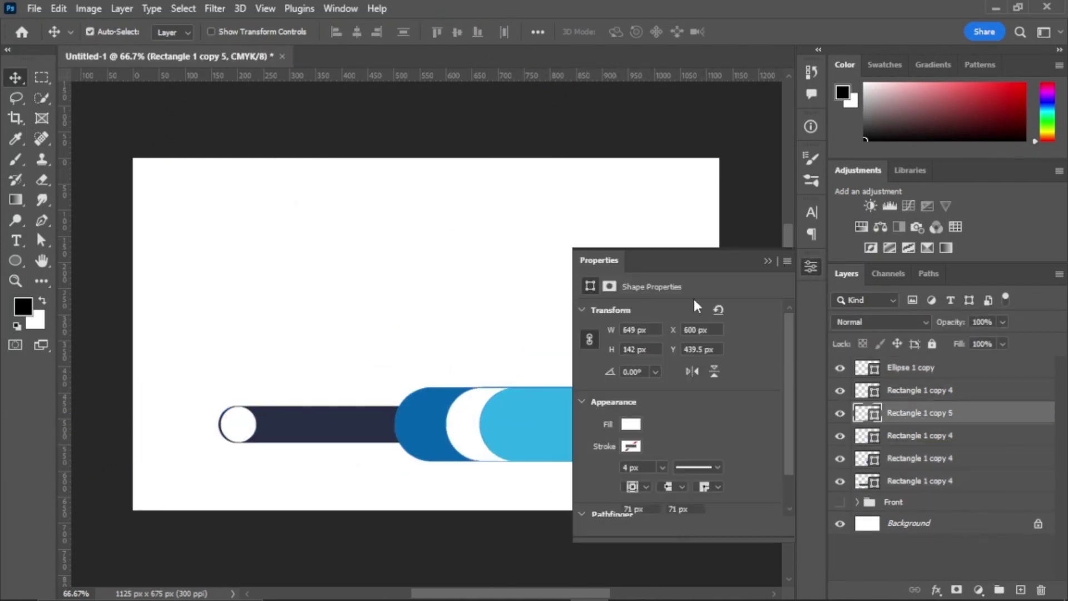
{"action": "left_click", "coordinate": [632, 426]}
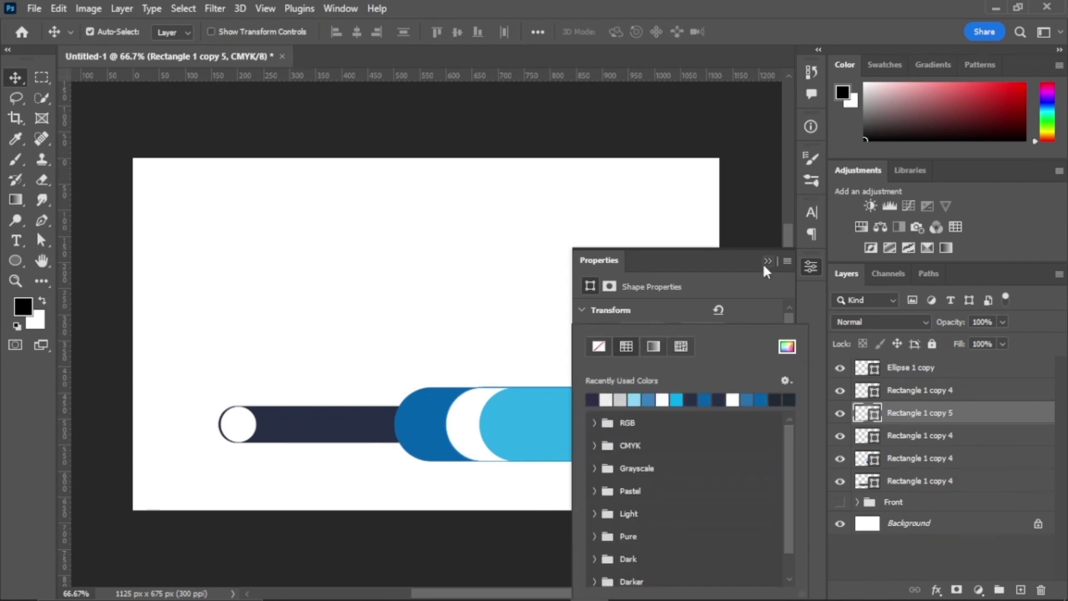
{"action": "left_click", "coordinate": [766, 261]}
{"action": "left_click_drag", "start_coordinate": [474, 431], "coordinate": [483, 429]}
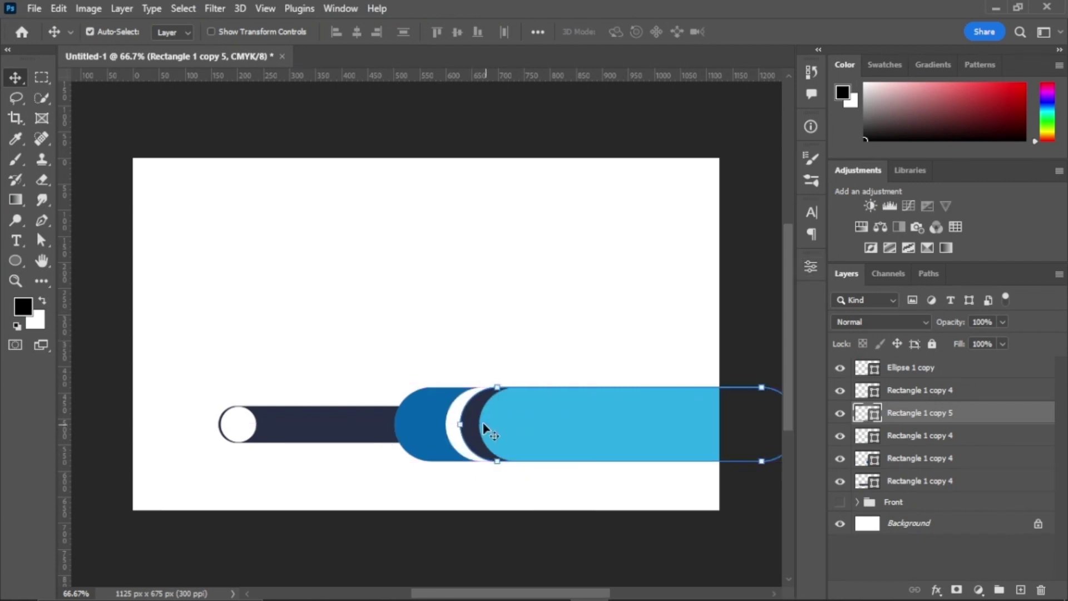
Step: Move all six bar shapes about 29 px to the left
{"action": "left_click", "coordinate": [927, 368]}
{"action": "left_click", "coordinate": [890, 482], "text": "shift"}
{"action": "key", "text": "ctrl+t"}
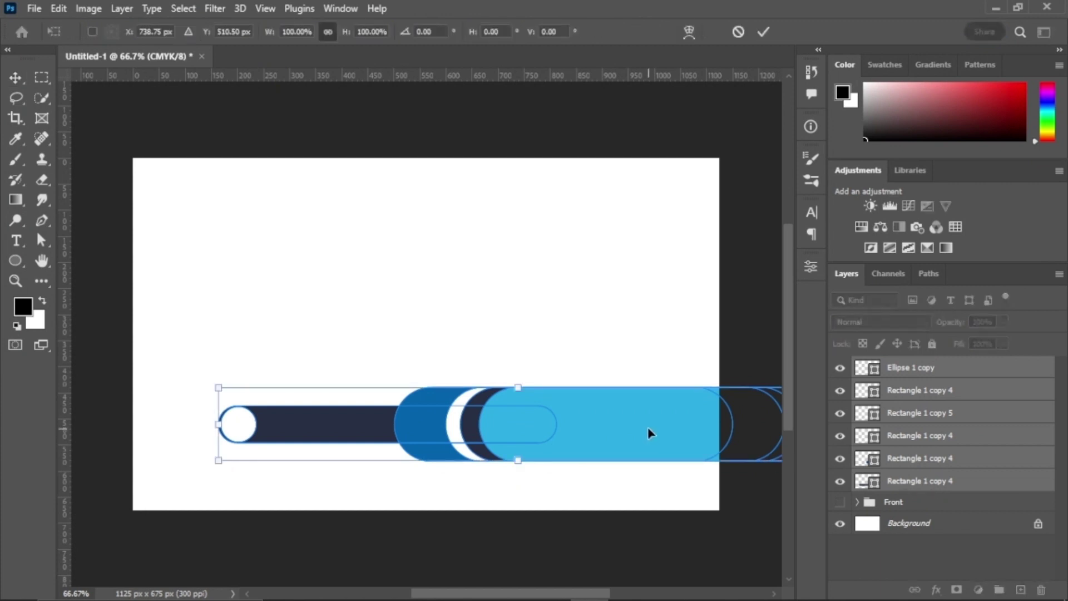
{"action": "left_click_drag", "start_coordinate": [647, 428], "coordinate": [632, 428]}
{"action": "left_click", "coordinate": [762, 34]}
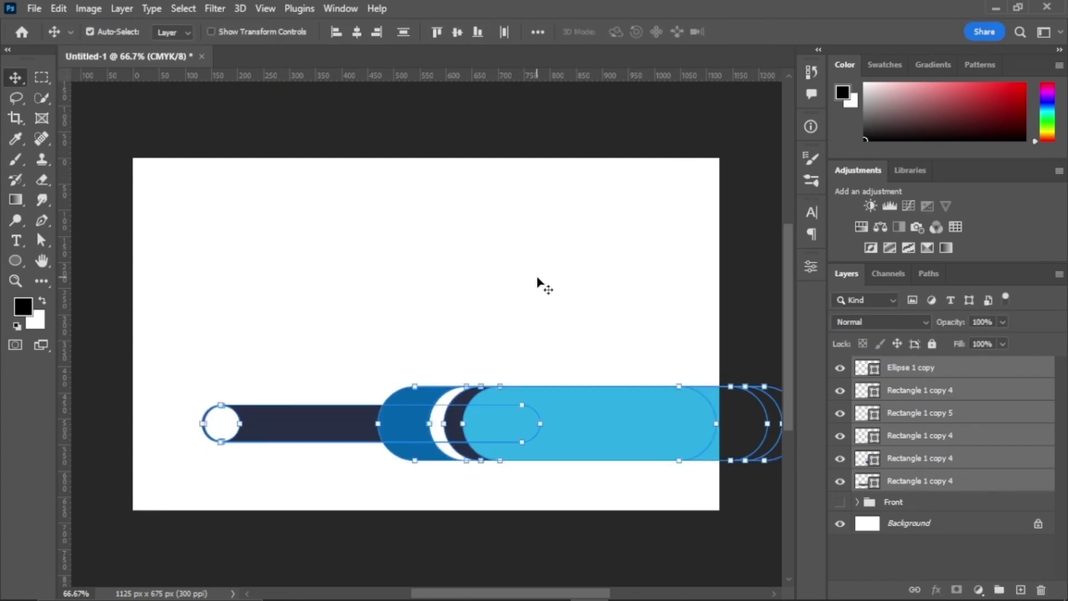
{"action": "left_click", "coordinate": [620, 298]}
{"action": "left_click", "coordinate": [912, 523]}
{"action": "left_click", "coordinate": [977, 589]}
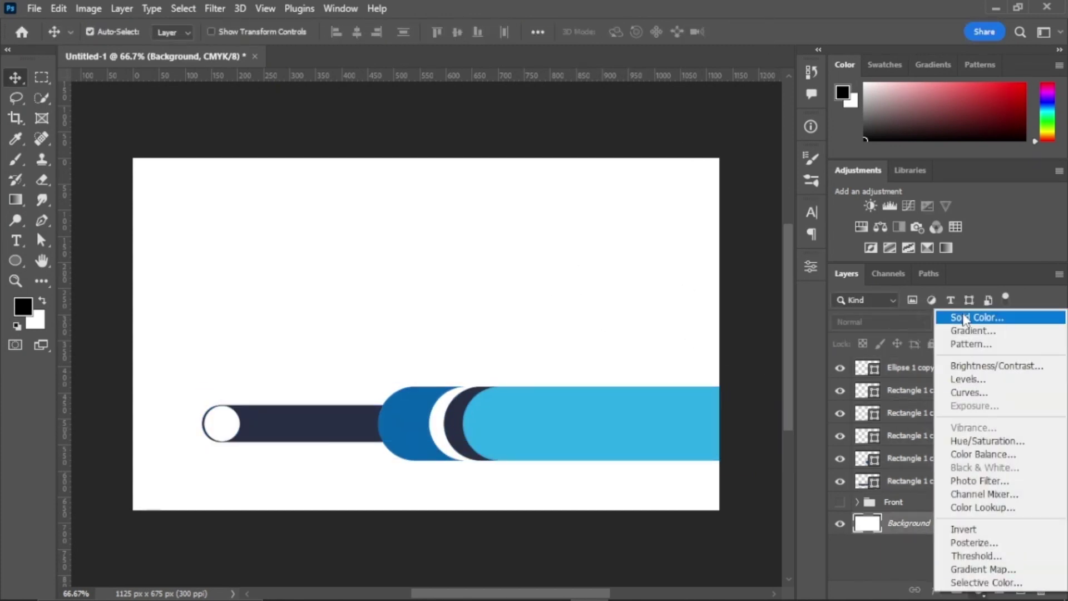
Step: Add a navy #2b2d41 solid colour fill layer above the background, then hide it
{"action": "left_click", "coordinate": [901, 313]}
{"action": "left_click", "coordinate": [870, 209]}
{"action": "left_click", "coordinate": [729, 285]}
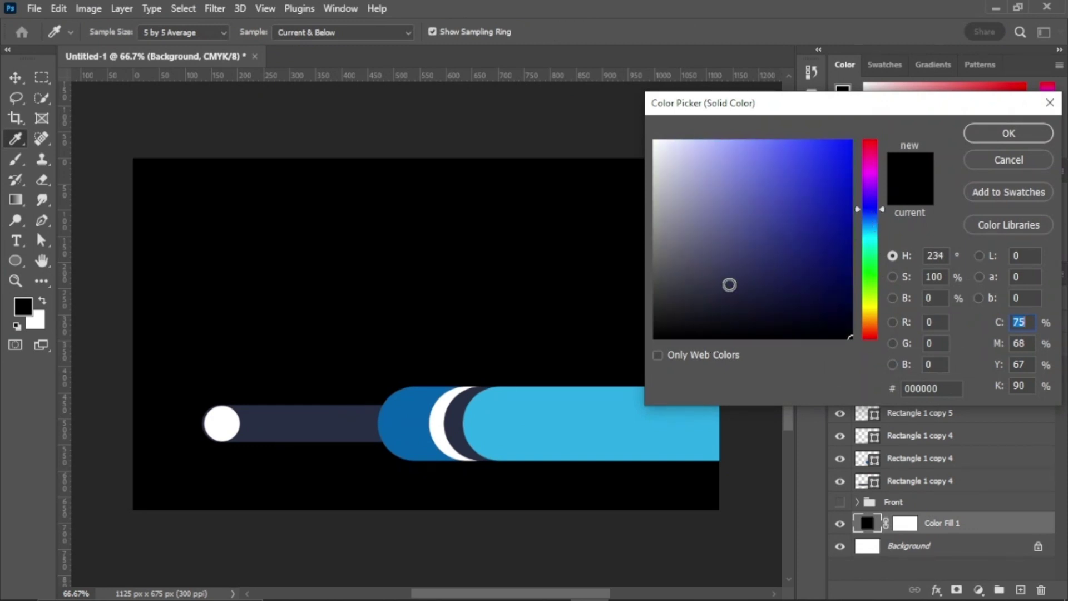
{"action": "left_click", "coordinate": [735, 284]}
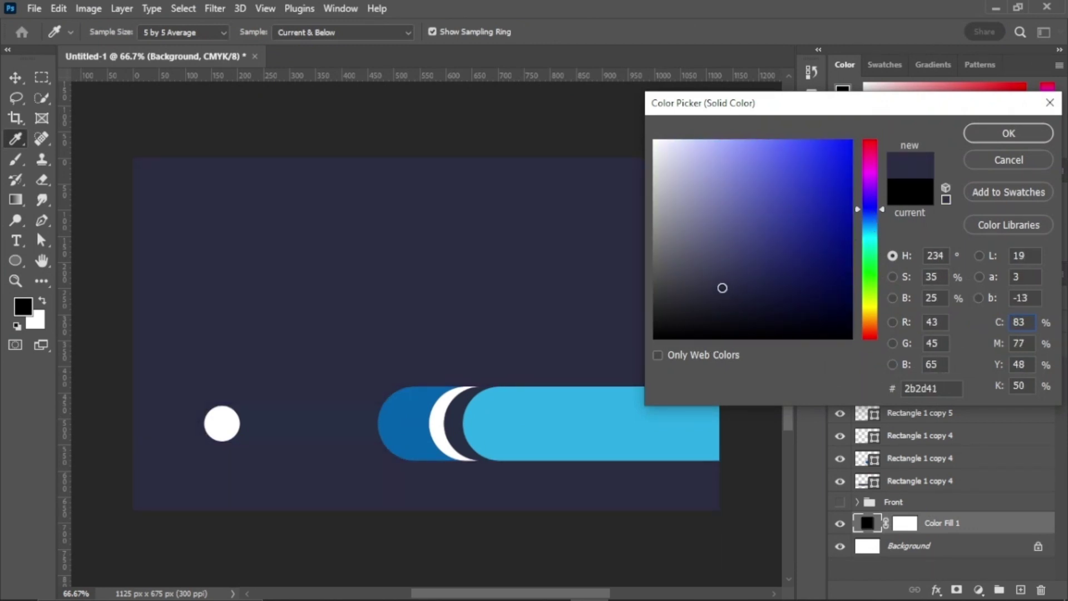
{"action": "left_click", "coordinate": [725, 287]}
{"action": "left_click", "coordinate": [1009, 134]}
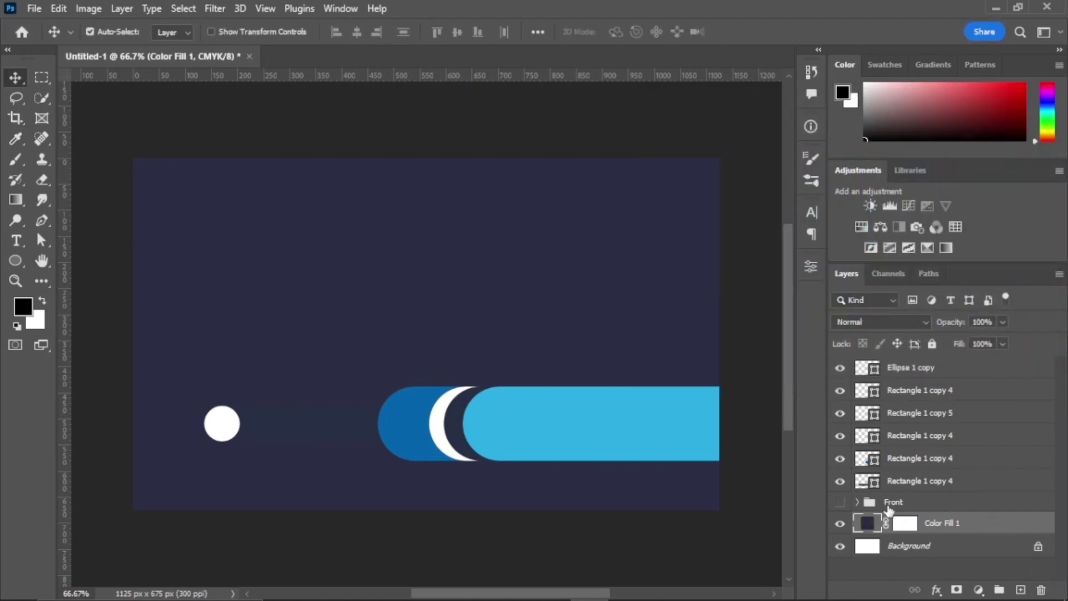
{"action": "left_click", "coordinate": [840, 522]}
Step: Group the back-side bar layers from Ellipse 1 copy through the last rectangle
{"action": "left_click", "coordinate": [906, 367]}
{"action": "left_click", "coordinate": [912, 480], "text": "shift"}
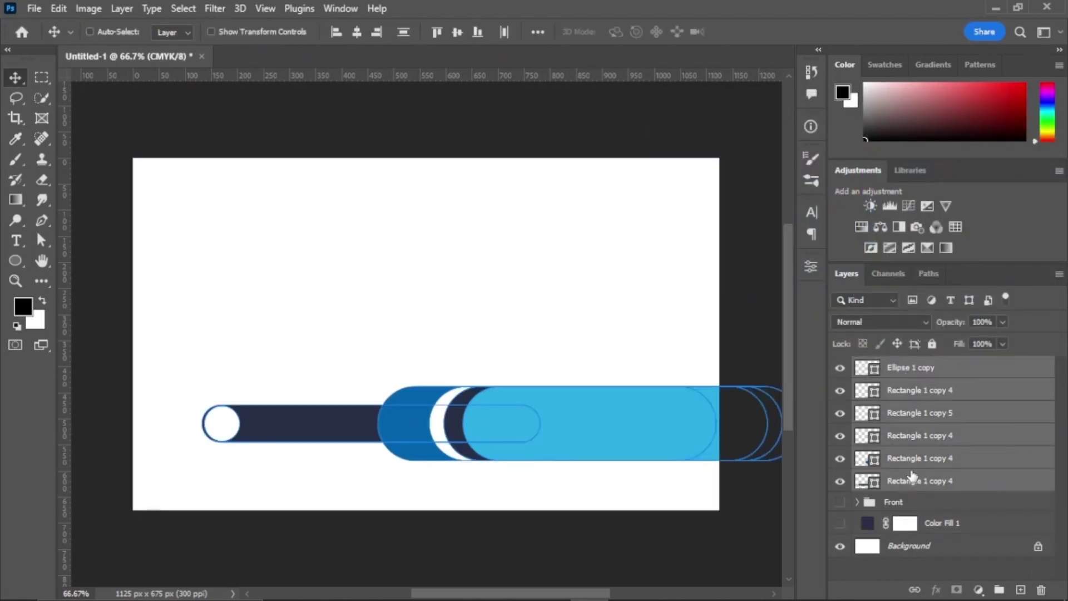
{"action": "key", "text": "ctrl+g"}
Step: Draw a large rounded rectangle over the card, tilt it about -12° and move it left
{"action": "left_click", "coordinate": [15, 260]}
{"action": "right_click", "coordinate": [15, 260]}
{"action": "left_click", "coordinate": [84, 260]}
{"action": "left_click_drag", "start_coordinate": [248, 184], "coordinate": [603, 526]}
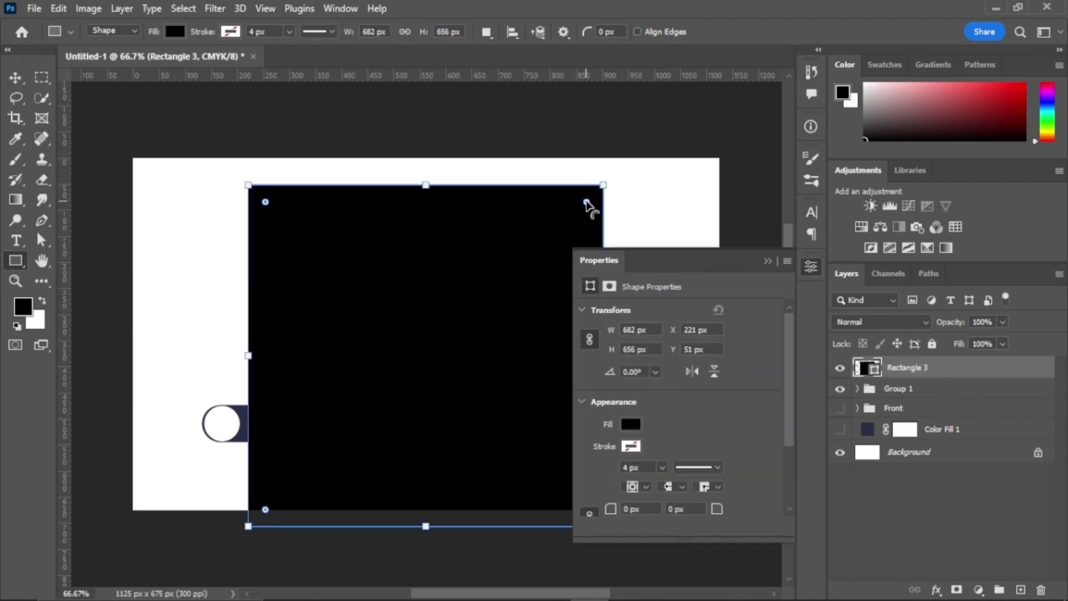
{"action": "left_click_drag", "start_coordinate": [592, 210], "coordinate": [599, 207]}
{"action": "key", "text": "ctrl+t"}
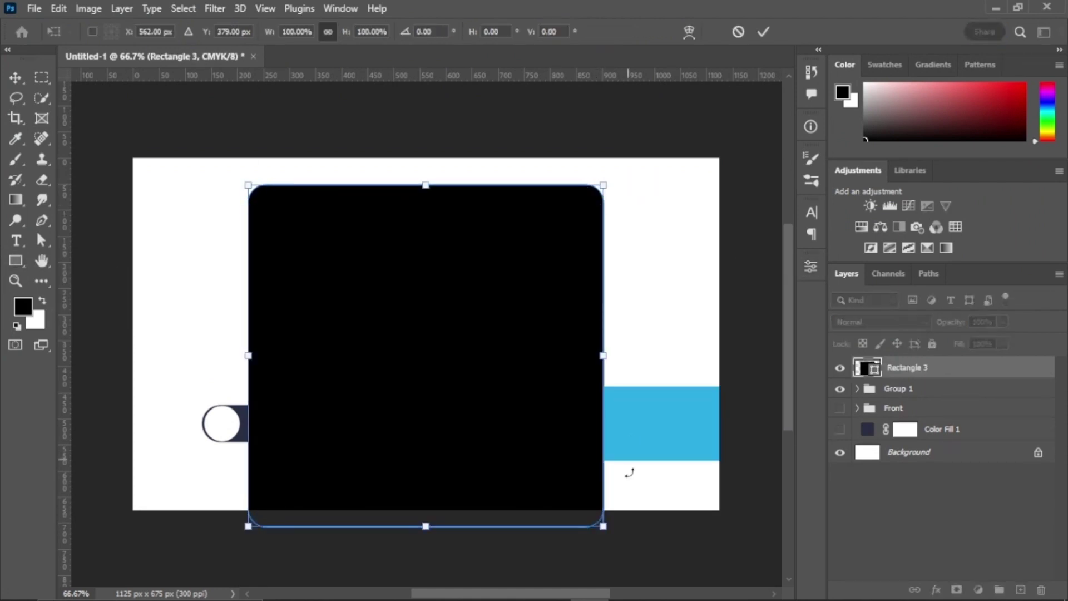
{"action": "left_click_drag", "start_coordinate": [627, 469], "coordinate": [639, 479]}
{"action": "left_click_drag", "start_coordinate": [463, 332], "coordinate": [312, 369]}
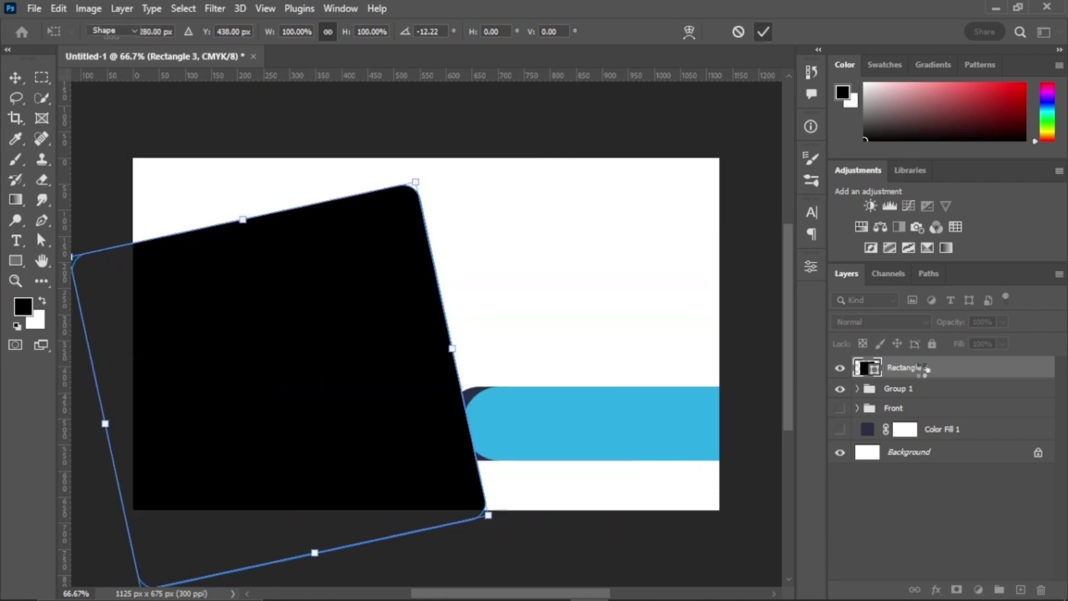
Step: Move Rectangle 3 below Group 1 and set its fill colour to white
{"action": "left_click_drag", "start_coordinate": [925, 368], "coordinate": [940, 398]}
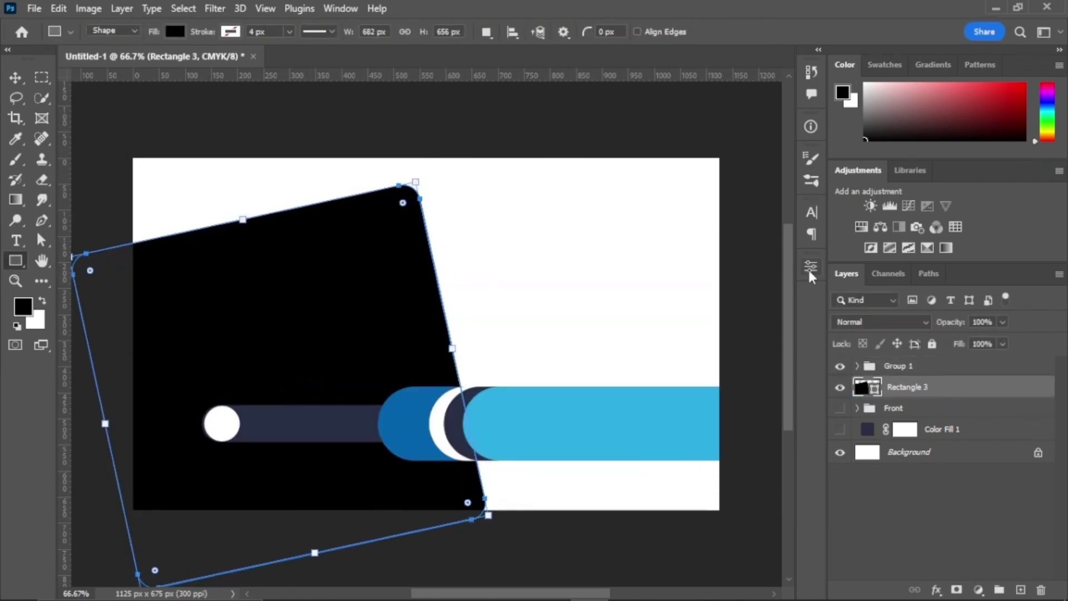
{"action": "left_click", "coordinate": [810, 269]}
{"action": "left_click", "coordinate": [630, 426]}
{"action": "left_click", "coordinate": [786, 354]}
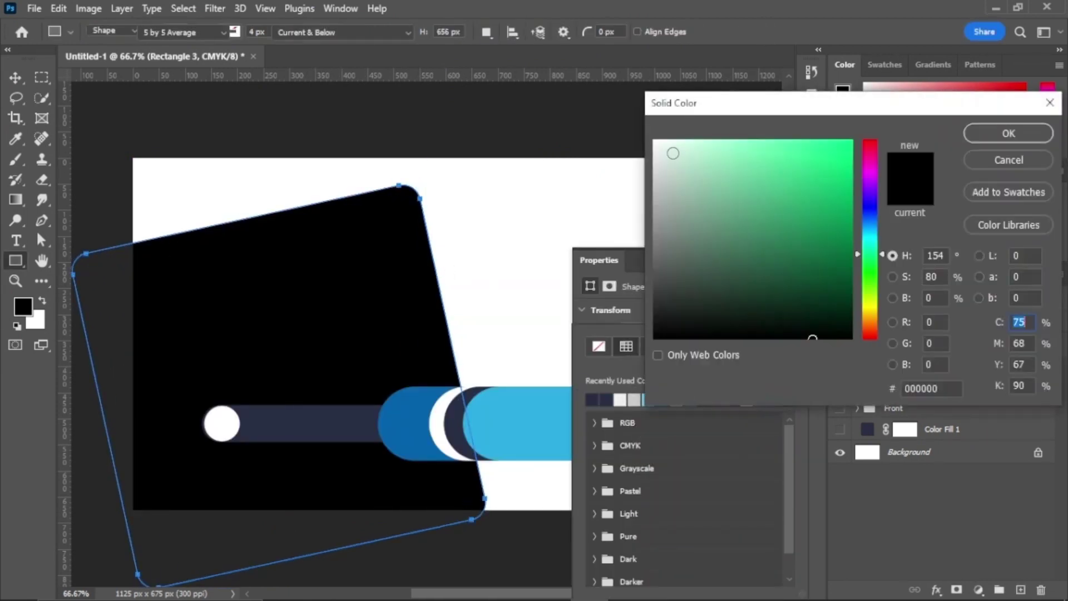
{"action": "left_click", "coordinate": [655, 142]}
{"action": "left_click", "coordinate": [1008, 133]}
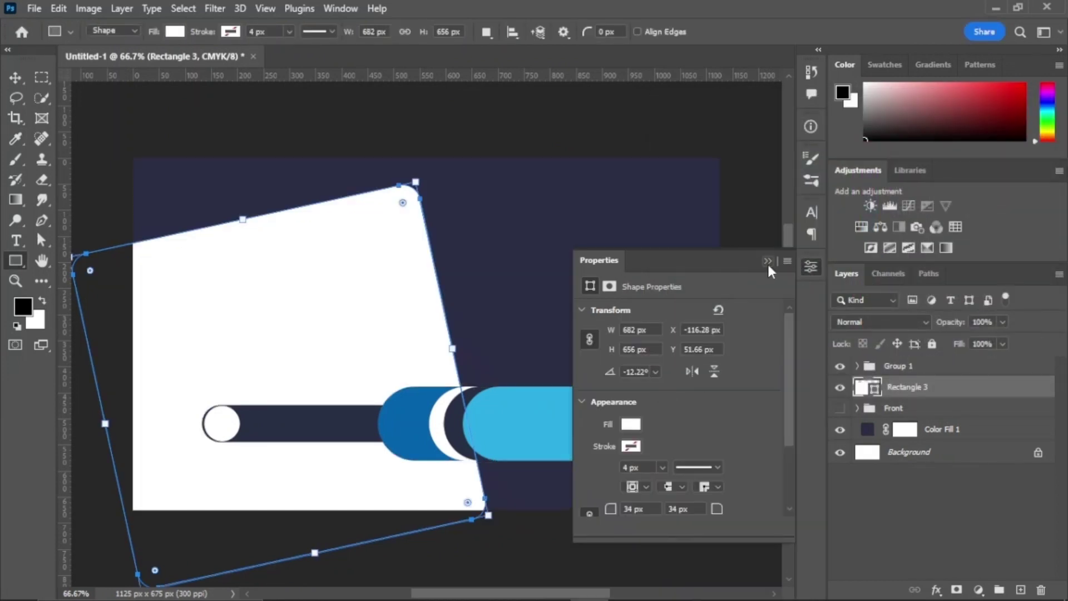
{"action": "left_click", "coordinate": [768, 265]}
Step: Nudge the white panel left, rotate it about 2° clockwise and shift it down slightly
{"action": "key", "text": "v"}
{"action": "left_click_drag", "start_coordinate": [370, 350], "coordinate": [385, 351]}
{"action": "key", "text": "ctrl+t"}
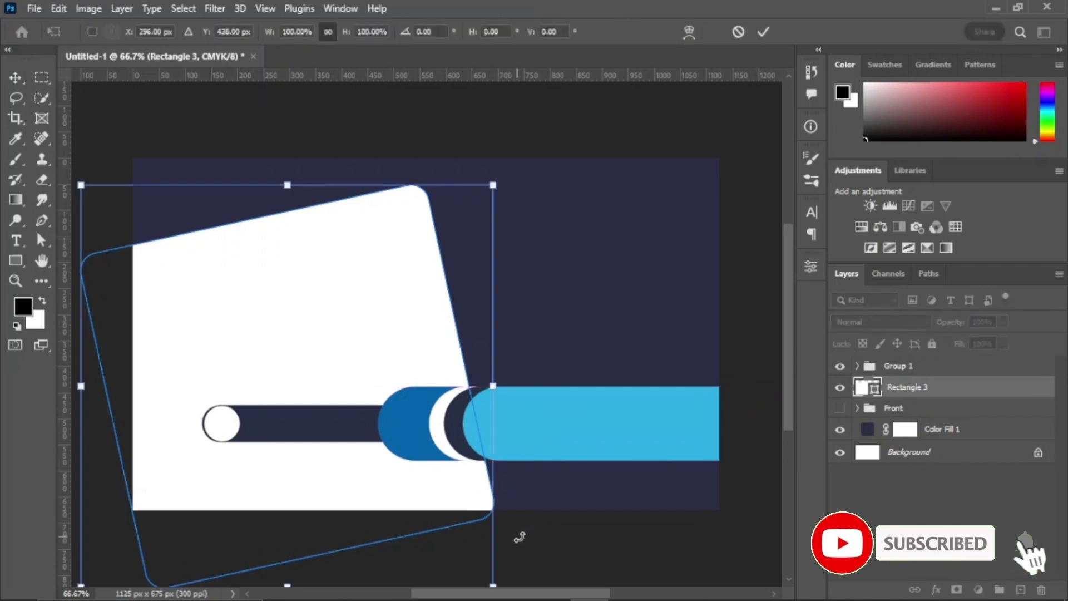
{"action": "left_click_drag", "start_coordinate": [519, 536], "coordinate": [513, 543]}
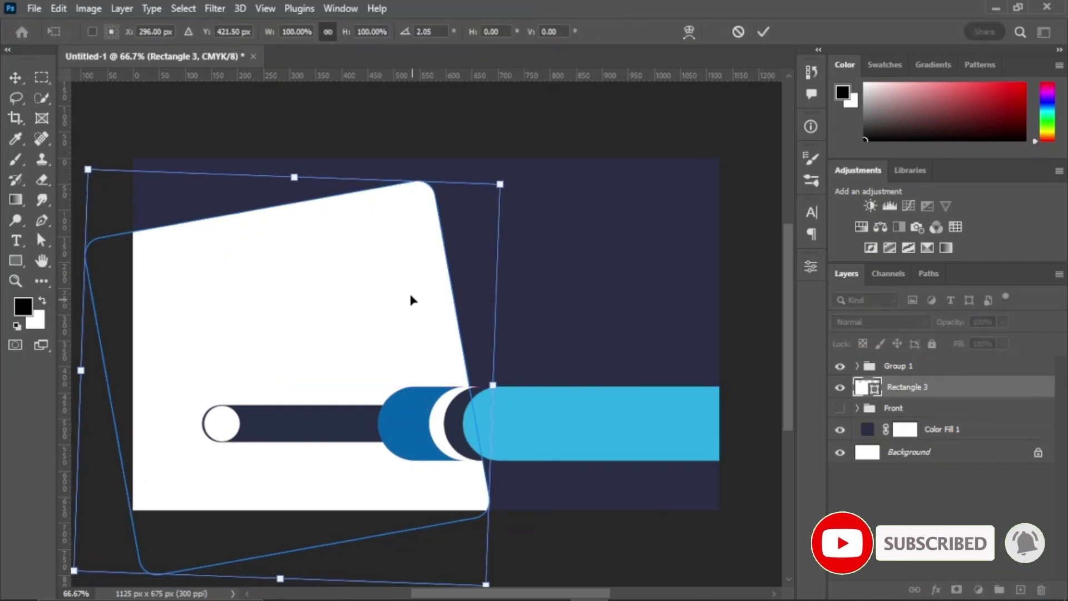
{"action": "left_click_drag", "start_coordinate": [410, 300], "coordinate": [426, 309]}
{"action": "left_click", "coordinate": [756, 37]}
{"action": "left_click", "coordinate": [558, 248]}
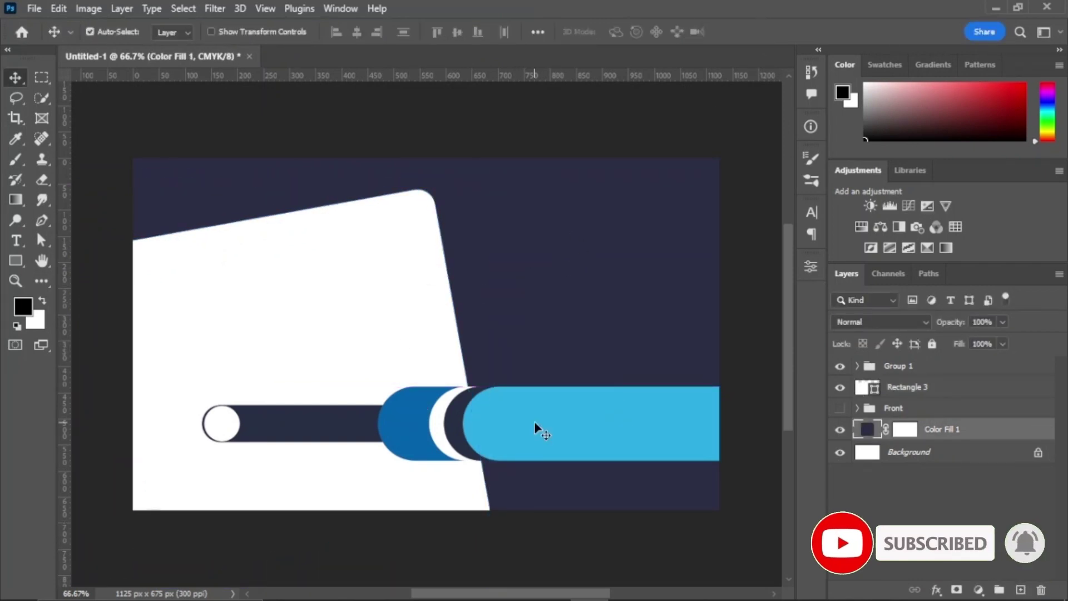
{"action": "left_click", "coordinate": [34, 8]}
Step: Place South-West-Health-png.png as an embedded image and scale it down
{"action": "left_click", "coordinate": [67, 334]}
{"action": "left_click", "coordinate": [277, 230]}
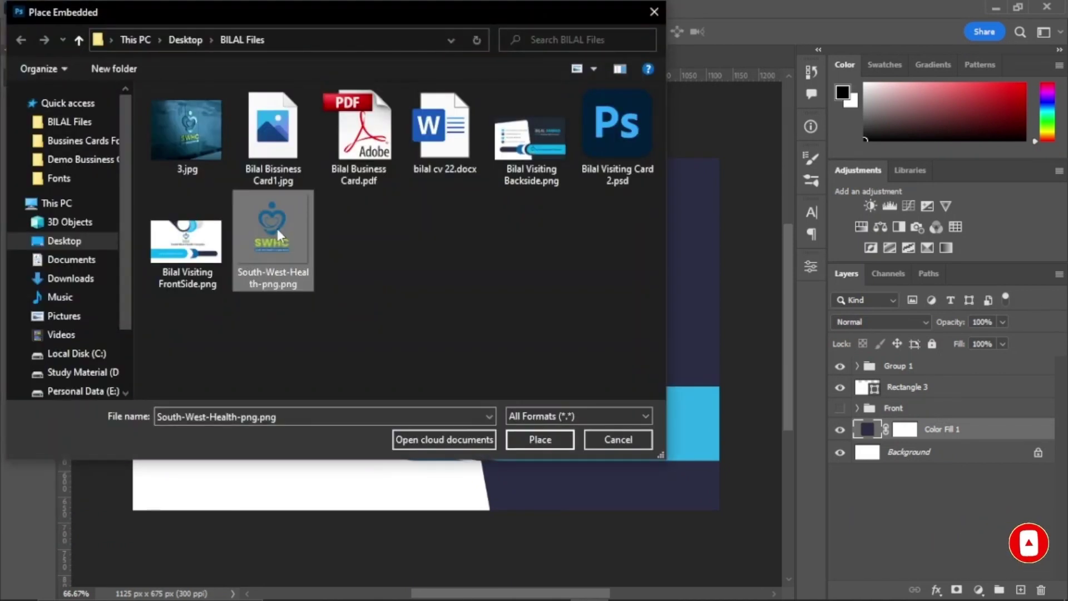
{"action": "double_click", "coordinate": [277, 229]}
{"action": "left_click_drag", "start_coordinate": [601, 156], "coordinate": [525, 232]}
{"action": "key", "text": "Return"}
Step: Move the logo layer to the top and shrink the logo onto the light-blue banner
{"action": "left_click_drag", "start_coordinate": [945, 429], "coordinate": [952, 360]}
{"action": "key", "text": "ctrl+t"}
{"action": "left_click_drag", "start_coordinate": [464, 240], "coordinate": [507, 418]}
{"action": "key", "text": "Return"}
{"action": "left_click", "coordinate": [507, 413]}
Step: Add 8 pt 'South West Health Complex' text beside the logo and narrow it horizontally
{"action": "left_click", "coordinate": [16, 245]}
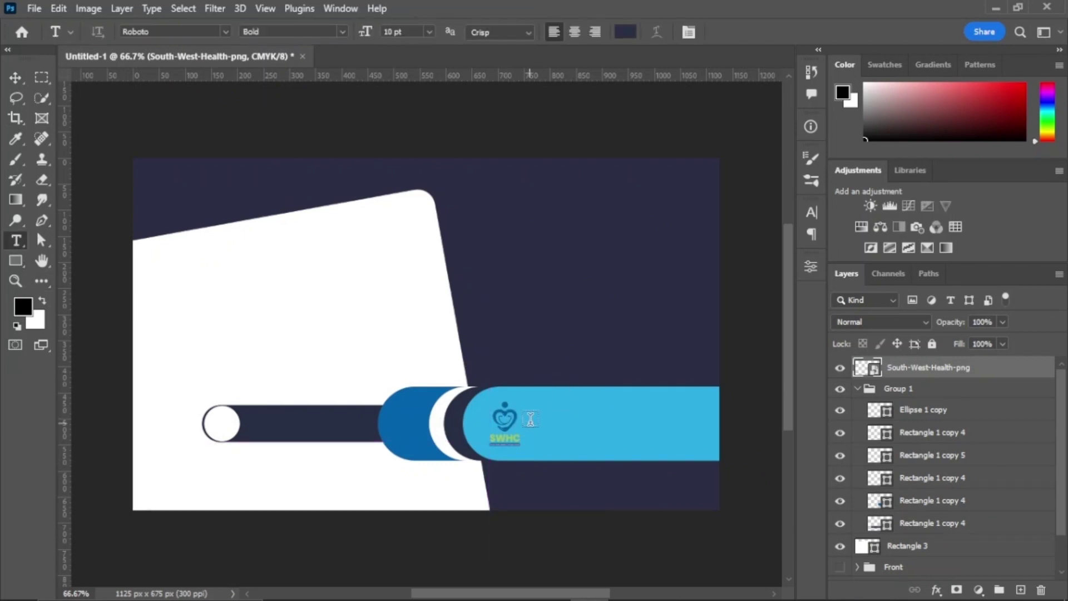
{"action": "left_click", "coordinate": [531, 423]}
{"action": "type", "text": "8"}
{"action": "key", "text": "Return"}
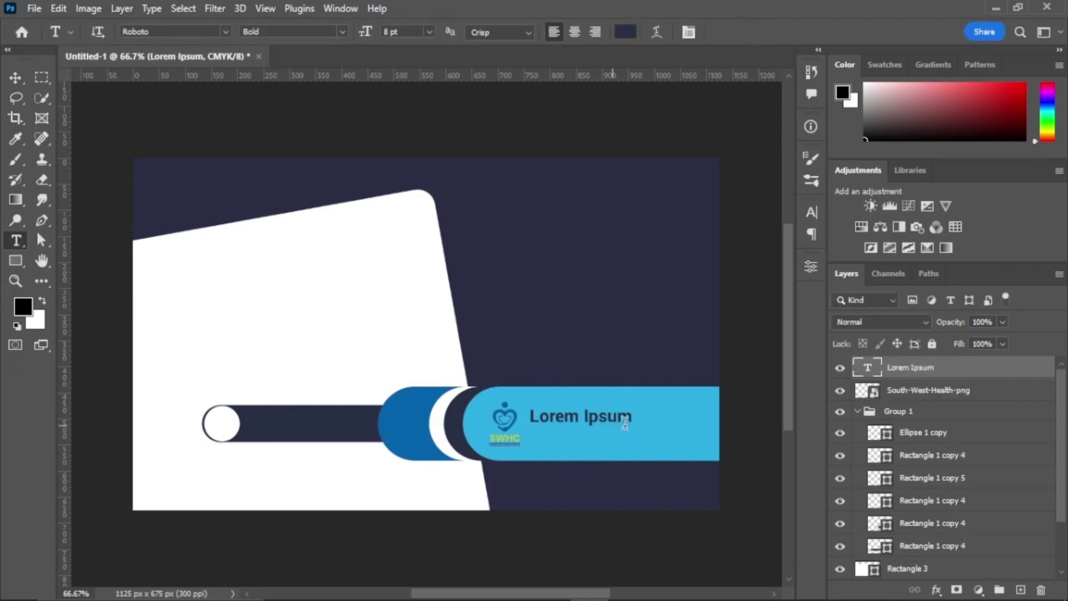
{"action": "left_click", "coordinate": [520, 424]}
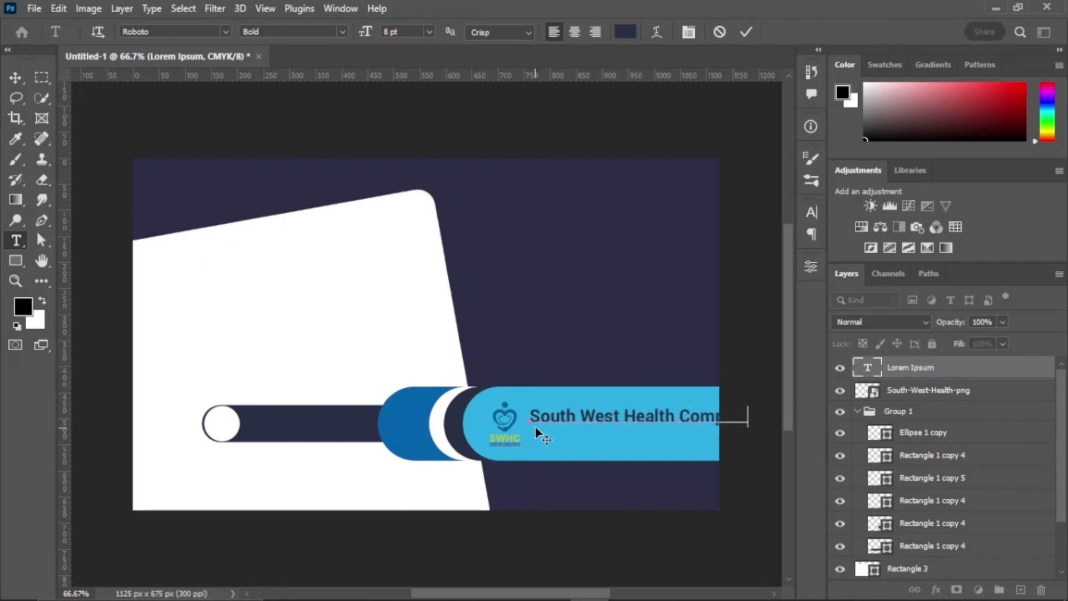
{"action": "mouse_move", "coordinate": [529, 417]}
{"action": "left_mouse_down"}
{"action": "mouse_move", "coordinate": [718, 410]}
{"action": "mouse_move", "coordinate": [714, 418]}
{"action": "left_mouse_up"}
{"action": "left_click", "coordinate": [747, 34]}
{"action": "key", "text": "ctrl+t"}
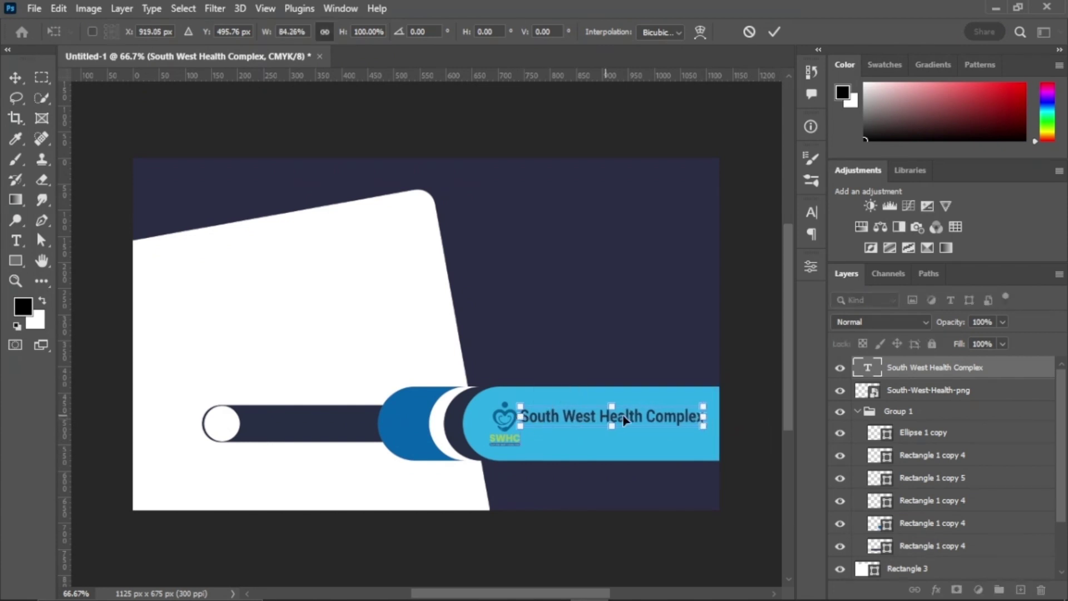
{"action": "left_click_drag", "start_coordinate": [624, 413], "coordinate": [632, 418]}
{"action": "key", "text": "Return"}
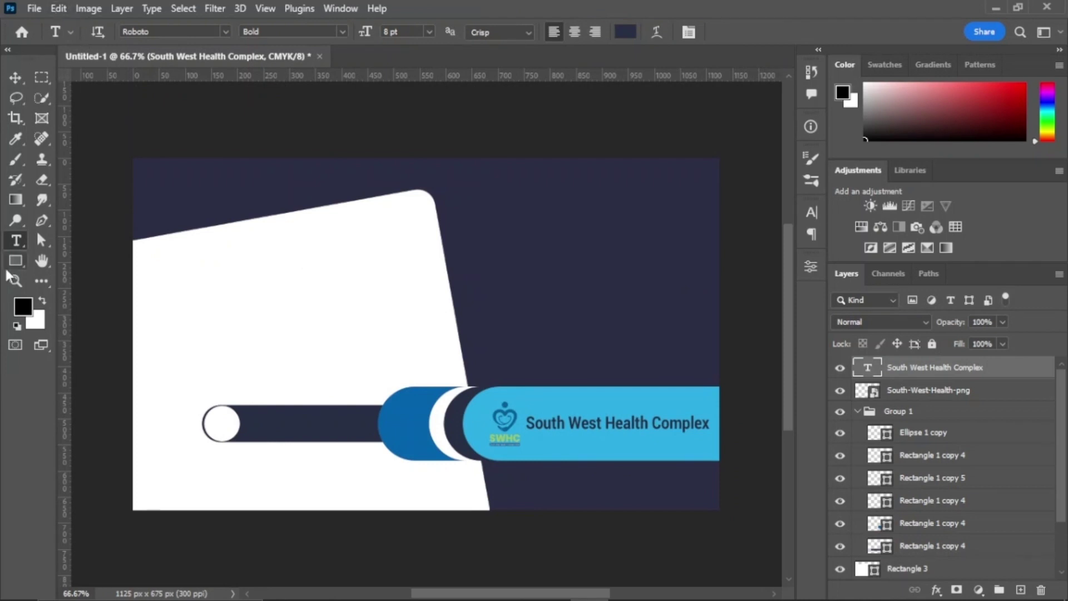
{"action": "left_click", "coordinate": [473, 239]}
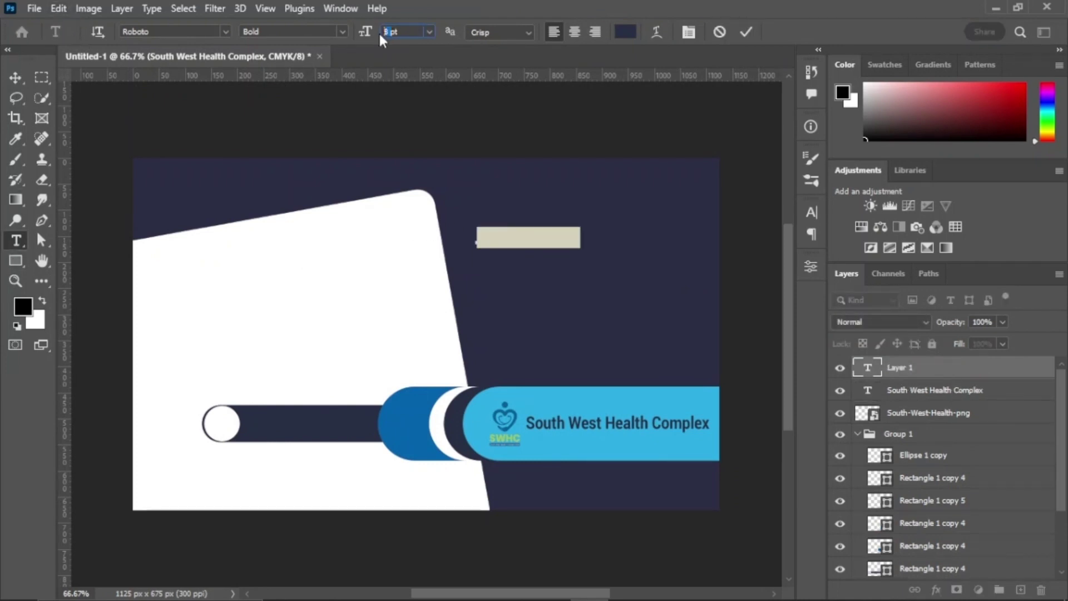
Step: Type the person's name in white bold text at the top right of the navy area
{"action": "left_click", "coordinate": [746, 31]}
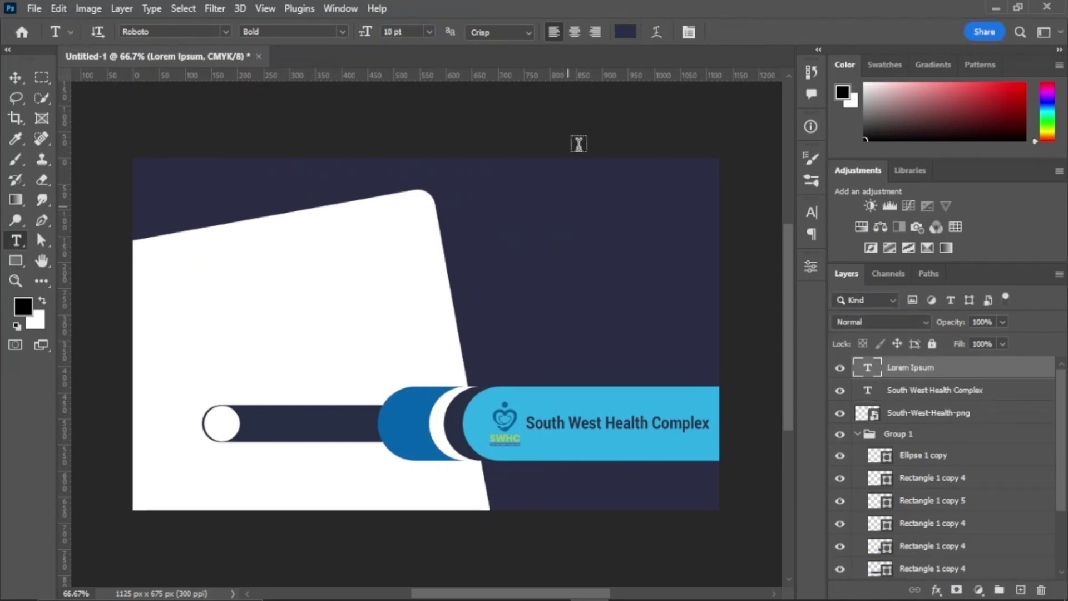
{"action": "double_click", "coordinate": [868, 367]}
{"action": "left_click", "coordinate": [618, 37]}
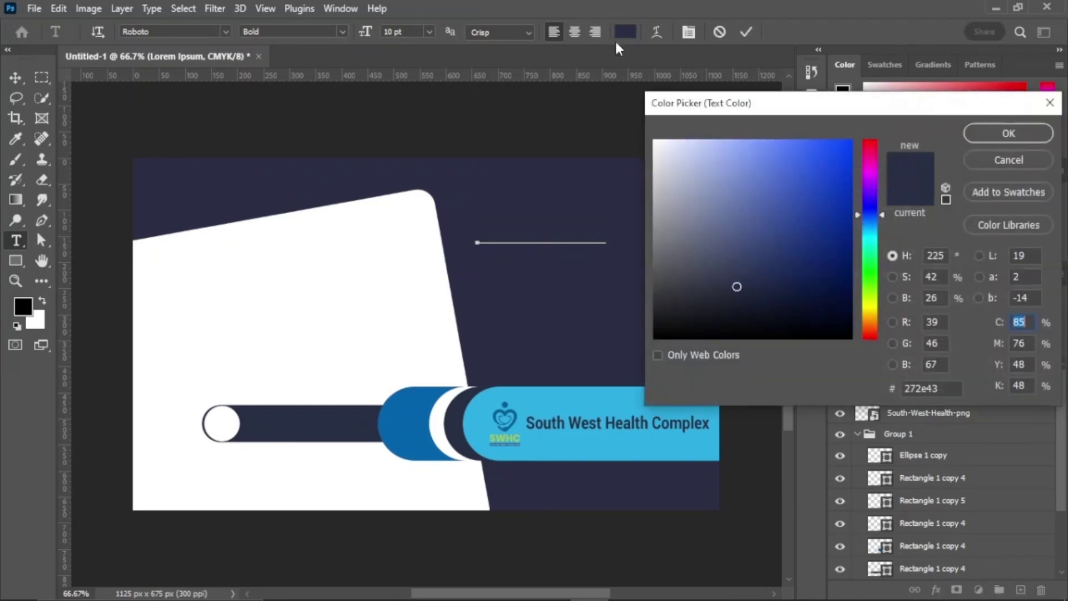
{"action": "left_click", "coordinate": [654, 141]}
{"action": "key", "text": "Return"}
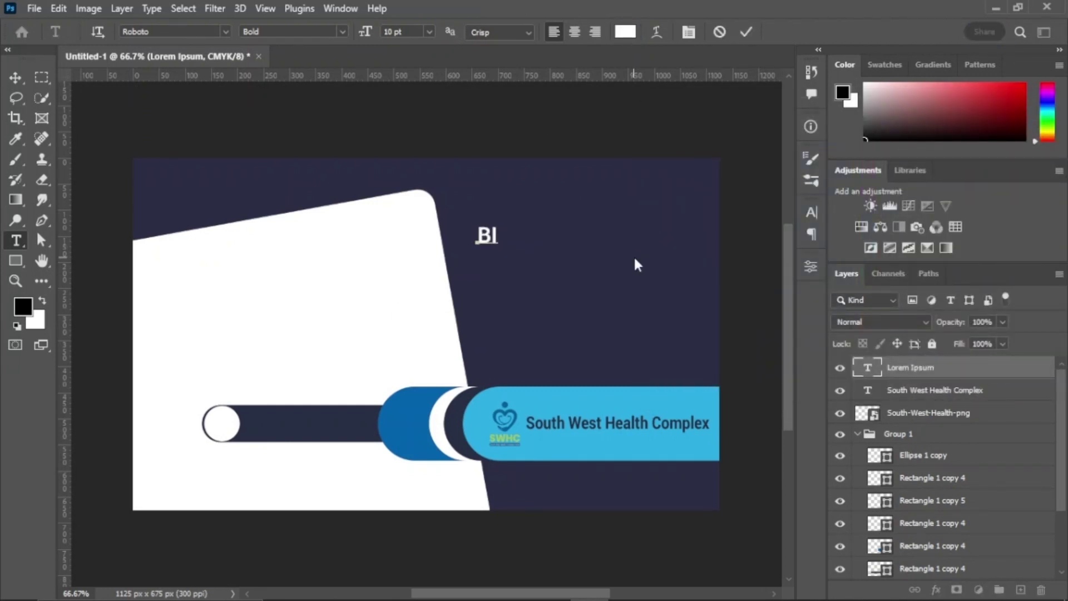
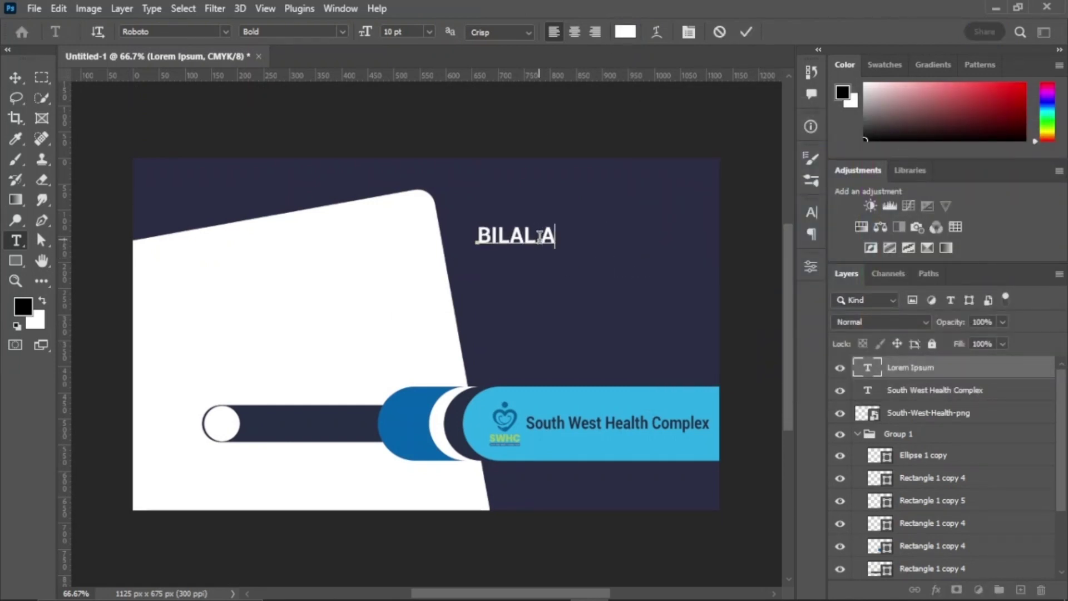
Step: Recolour the surname with the banner's light blue sampled by eyedropper
{"action": "left_click_drag", "start_coordinate": [540, 237], "coordinate": [636, 236]}
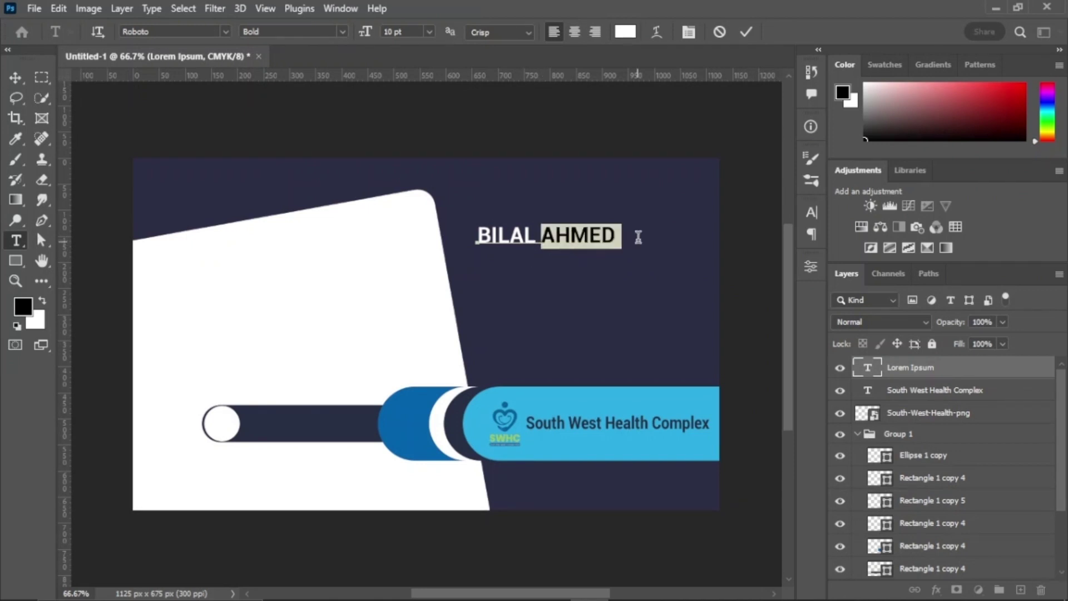
{"action": "left_click", "coordinate": [625, 32]}
{"action": "left_click", "coordinate": [618, 436]}
{"action": "left_click", "coordinate": [1006, 132]}
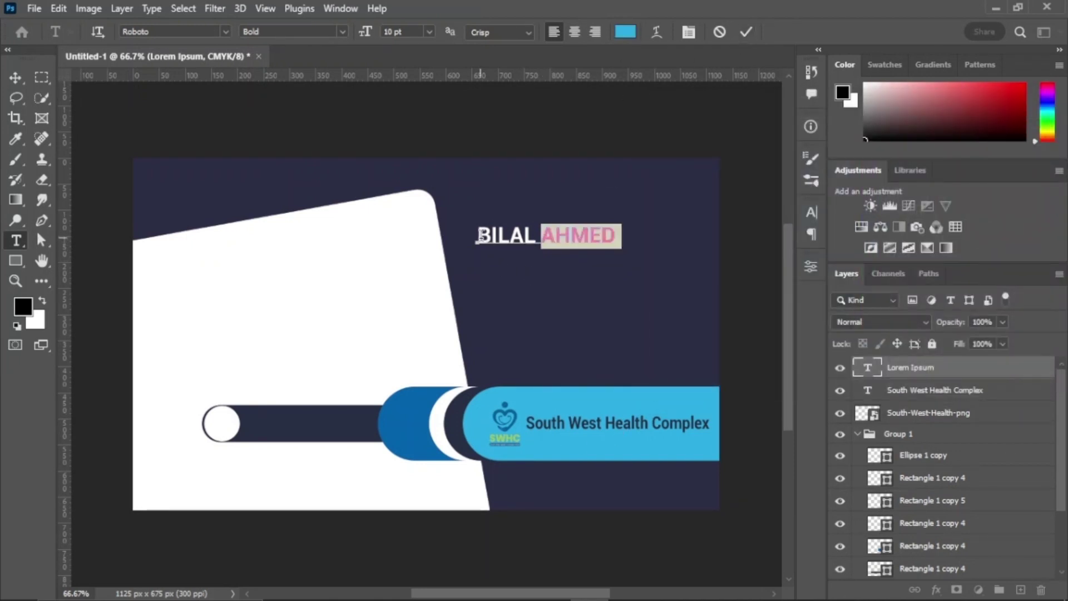
{"action": "left_click", "coordinate": [481, 235], "text": "shift"}
{"action": "left_click", "coordinate": [745, 31]}
Step: Shift the name heading slightly right and widen it
{"action": "key", "text": "v"}
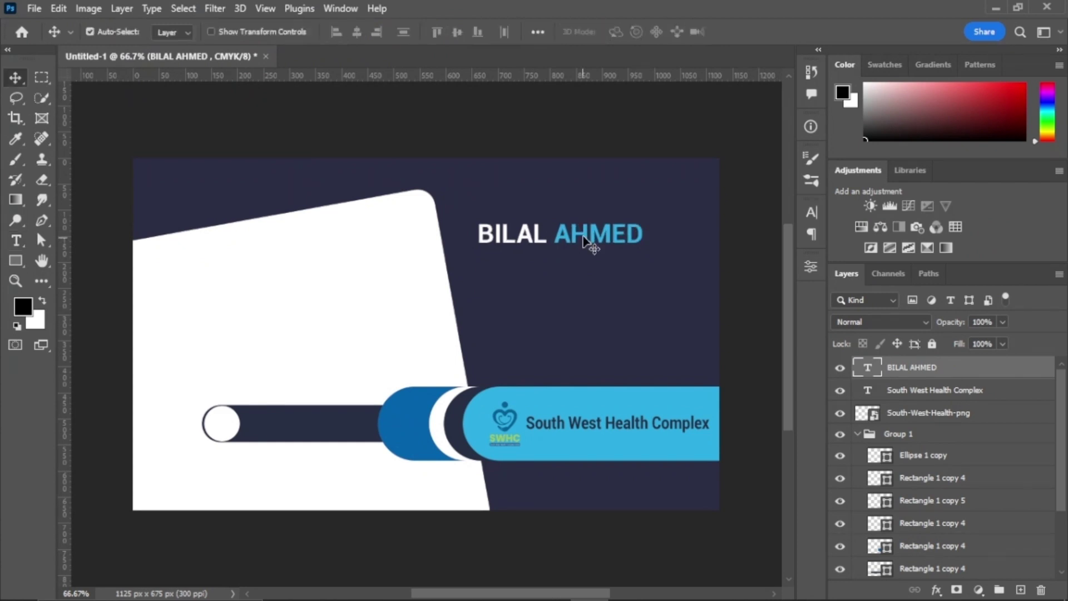
{"action": "left_click_drag", "start_coordinate": [597, 240], "coordinate": [687, 218]}
{"action": "key", "text": "ctrl+t"}
{"action": "left_click", "coordinate": [775, 28]}
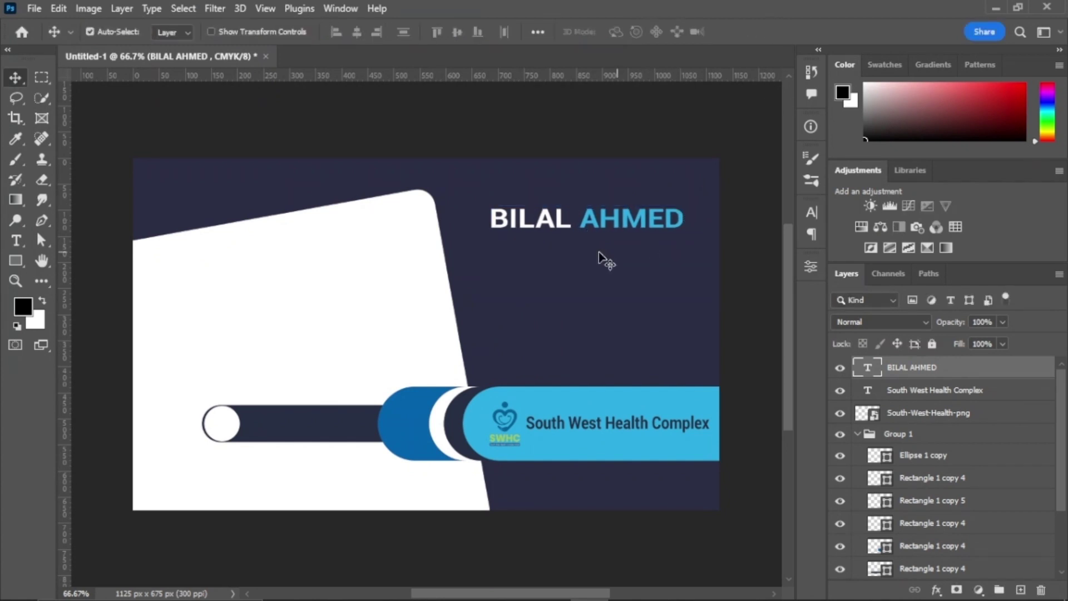
Step: Add a 'Hospital Administrator' text line under the name in Roboto Regular
{"action": "key", "text": "t"}
{"action": "left_click", "coordinate": [521, 255]}
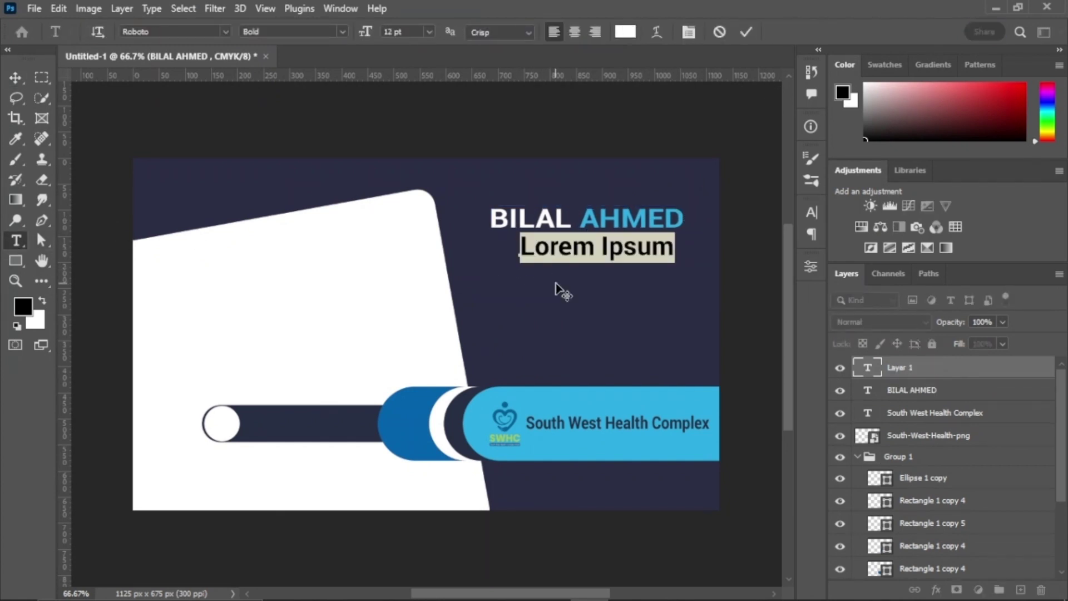
{"action": "left_click", "coordinate": [343, 32]}
{"action": "left_click", "coordinate": [334, 143]}
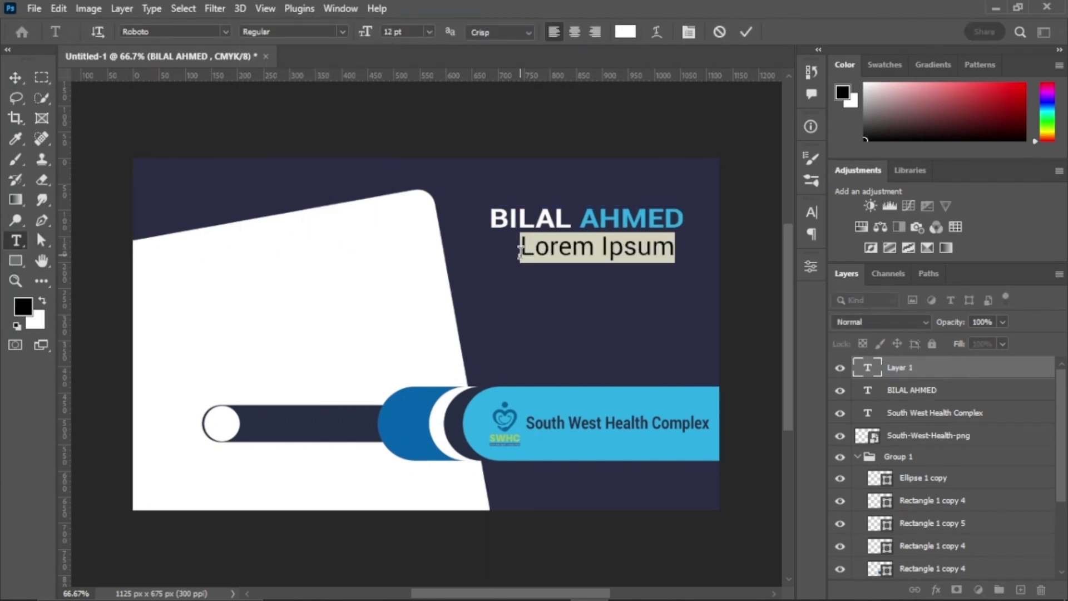
{"action": "type", "text": "Hospital Adminis"}
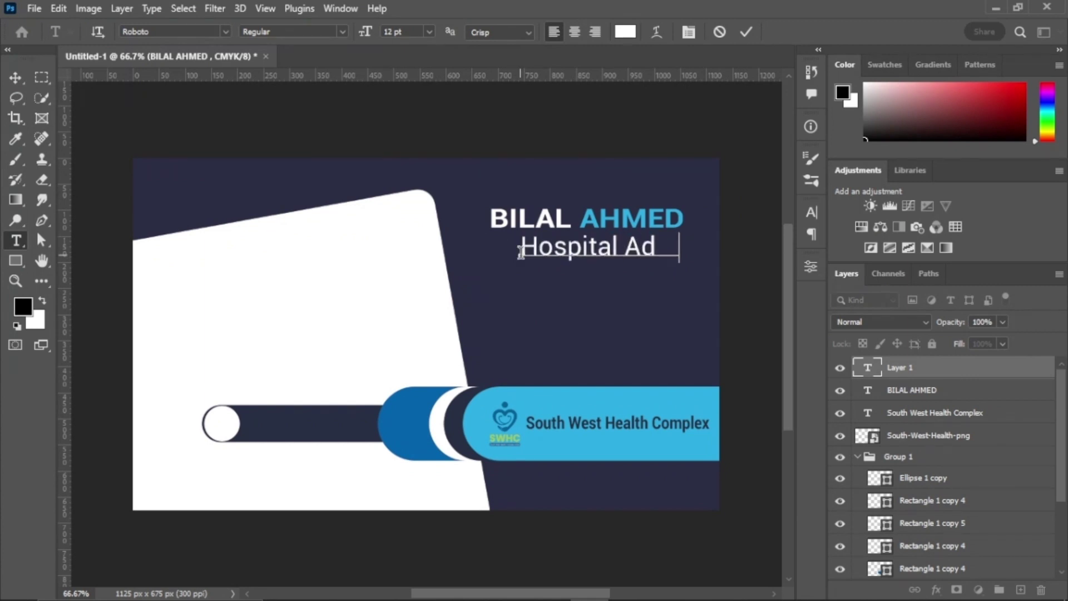
{"action": "left_click", "coordinate": [746, 32]}
{"action": "left_click", "coordinate": [396, 32]}
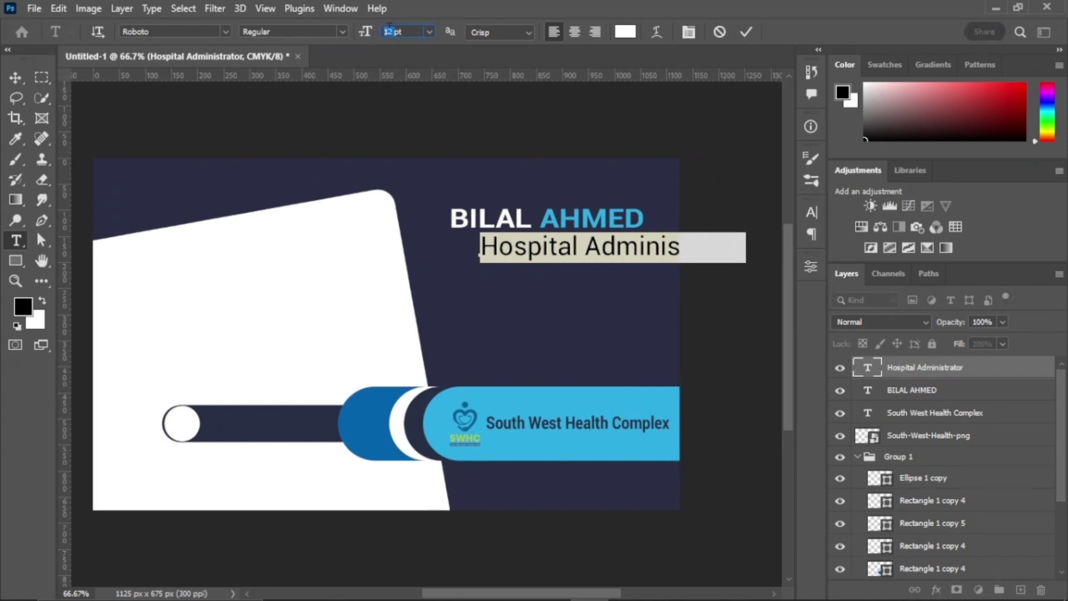
{"action": "left_click", "coordinate": [746, 32]}
Step: Narrow the job title and position it just under the name
{"action": "key", "text": "ctrl+t"}
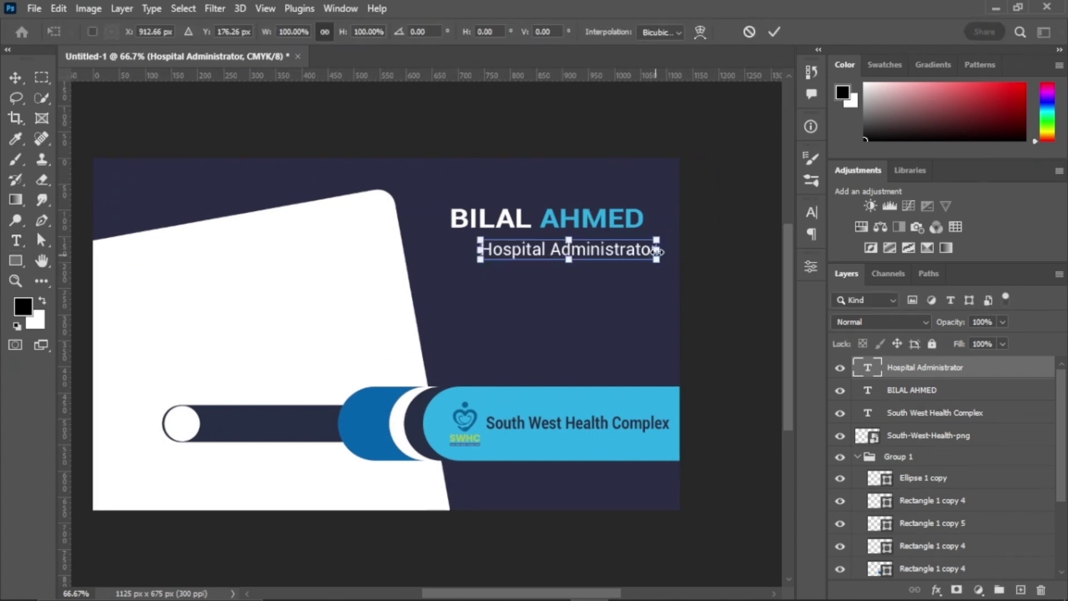
{"action": "left_click_drag", "start_coordinate": [658, 250], "coordinate": [638, 250]}
{"action": "left_click_drag", "start_coordinate": [570, 253], "coordinate": [560, 249]}
{"action": "key", "text": "Up"}
{"action": "key", "text": "Up"}
{"action": "key", "text": "Up"}
{"action": "key", "text": "Up"}
{"action": "key", "text": "Up"}
{"action": "key", "text": "Up"}
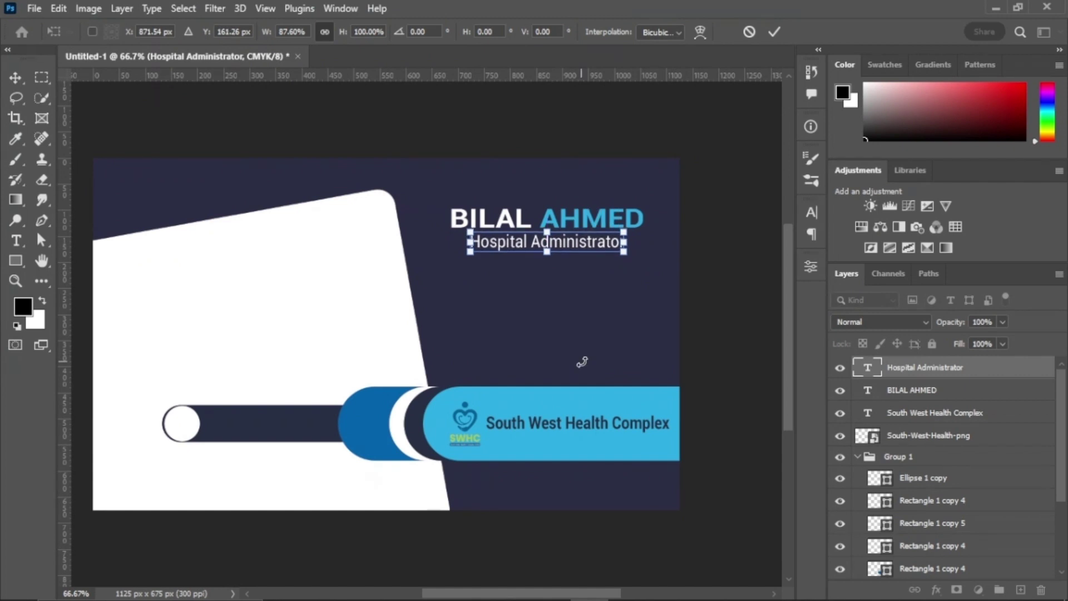
{"action": "left_click", "coordinate": [774, 32]}
Step: Colour the job title with the banner's light blue
{"action": "left_click_drag", "start_coordinate": [471, 245], "coordinate": [626, 245]}
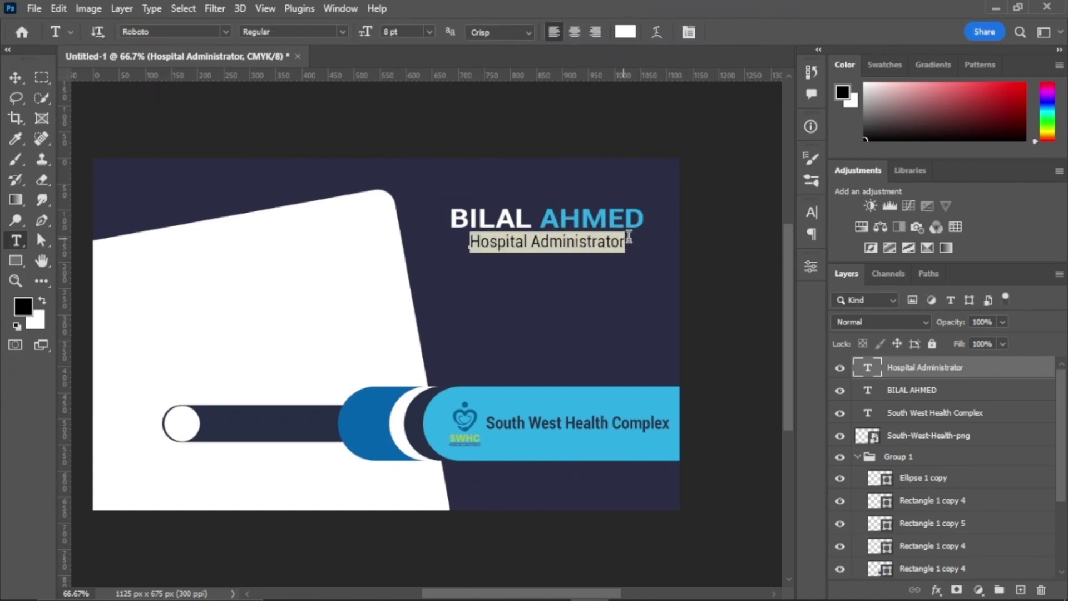
{"action": "left_click", "coordinate": [625, 32]}
{"action": "left_click", "coordinate": [539, 405]}
{"action": "left_click", "coordinate": [1012, 131]}
{"action": "key", "text": "ctrl+Return"}
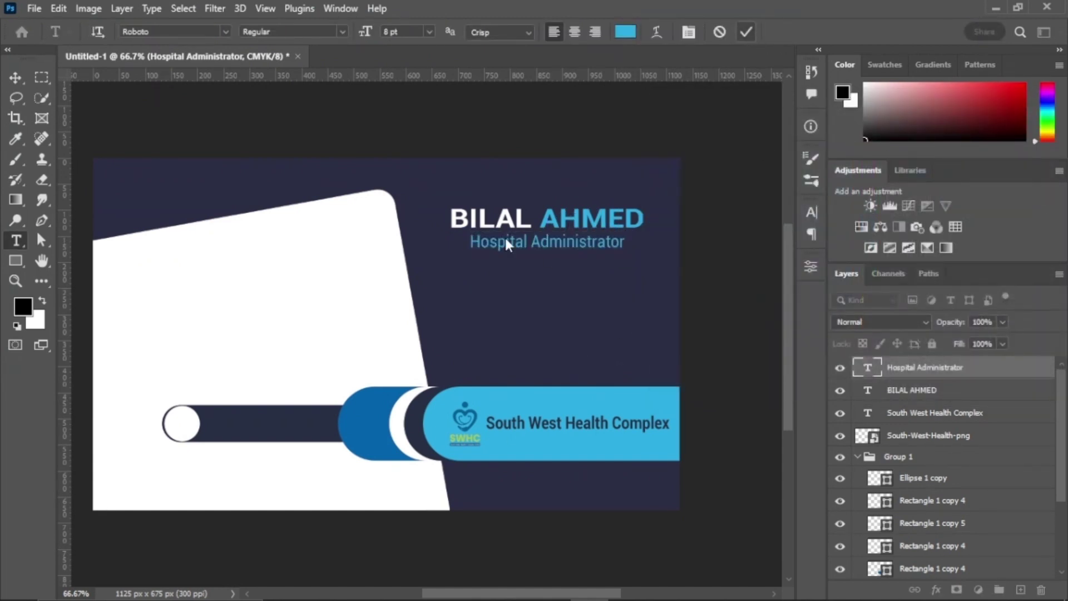
Step: Drag a vertical and a horizontal guide out across the card
{"action": "scroll", "coordinate": [456, 250], "scroll_direction": "left", "scroll_amount": 3}
{"action": "left_click_drag", "start_coordinate": [64, 278], "coordinate": [280, 293]}
{"action": "left_click_drag", "start_coordinate": [392, 75], "coordinate": [427, 224]}
Step: Embed Phone Icon.jpg from New Pics/ICONS and shrink it to a small size
{"action": "left_click", "coordinate": [36, 8]}
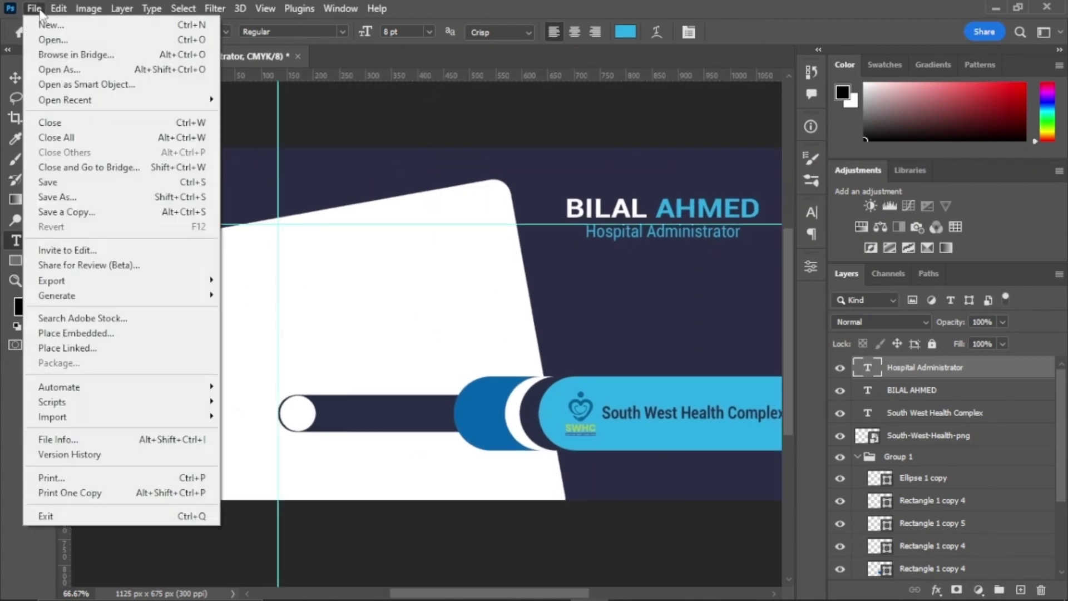
{"action": "left_click", "coordinate": [83, 332]}
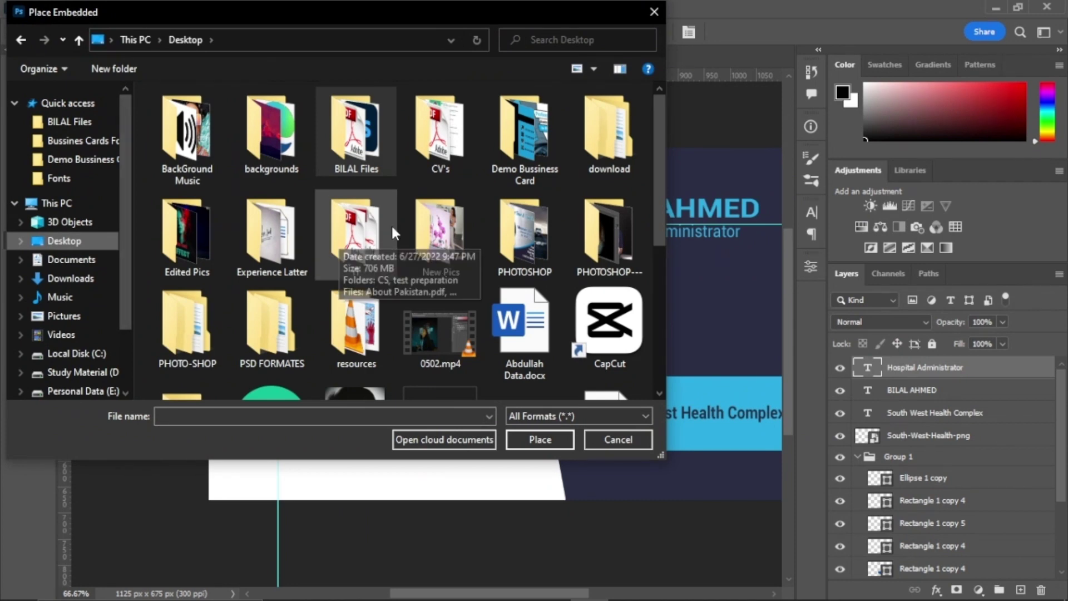
{"action": "double_click", "coordinate": [440, 233]}
{"action": "double_click", "coordinate": [284, 128]}
{"action": "left_click", "coordinate": [359, 321]}
{"action": "double_click", "coordinate": [359, 321]}
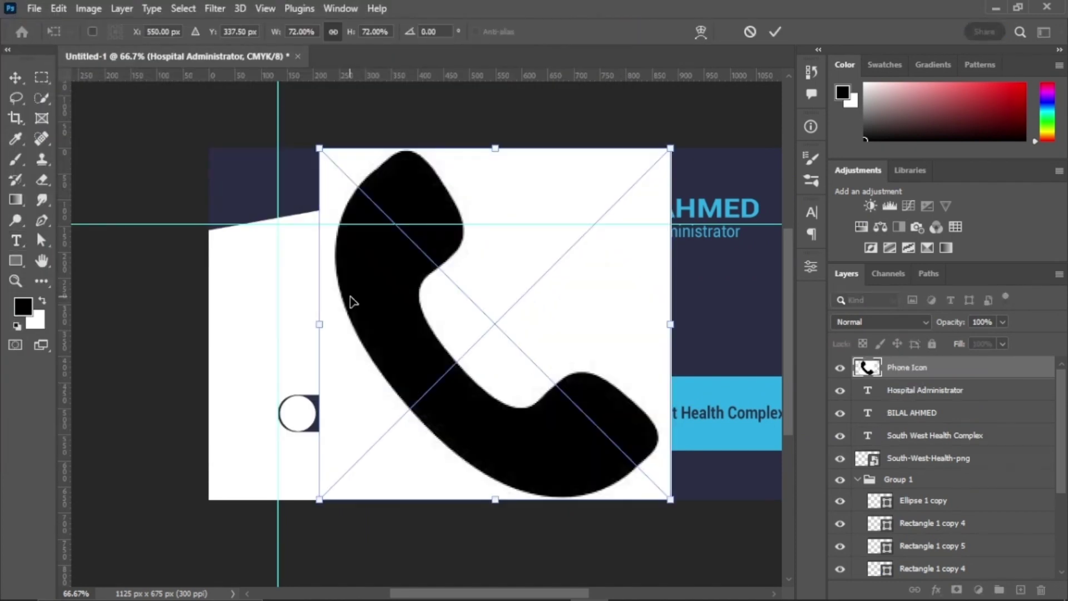
{"action": "left_click_drag", "start_coordinate": [656, 145], "coordinate": [313, 257]}
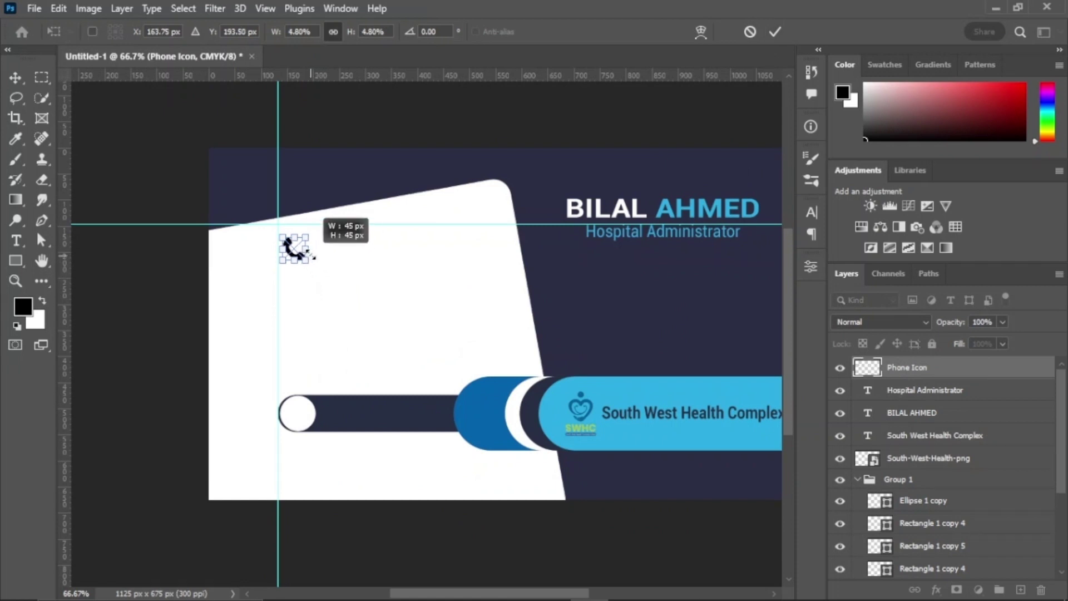
{"action": "left_click", "coordinate": [775, 32]}
Step: Group the job title, name and company name layers with the logo, naming the group Texts
{"action": "key", "text": "t"}
{"action": "left_click", "coordinate": [924, 396], "text": "ctrl"}
{"action": "left_click", "coordinate": [924, 433], "text": "shift"}
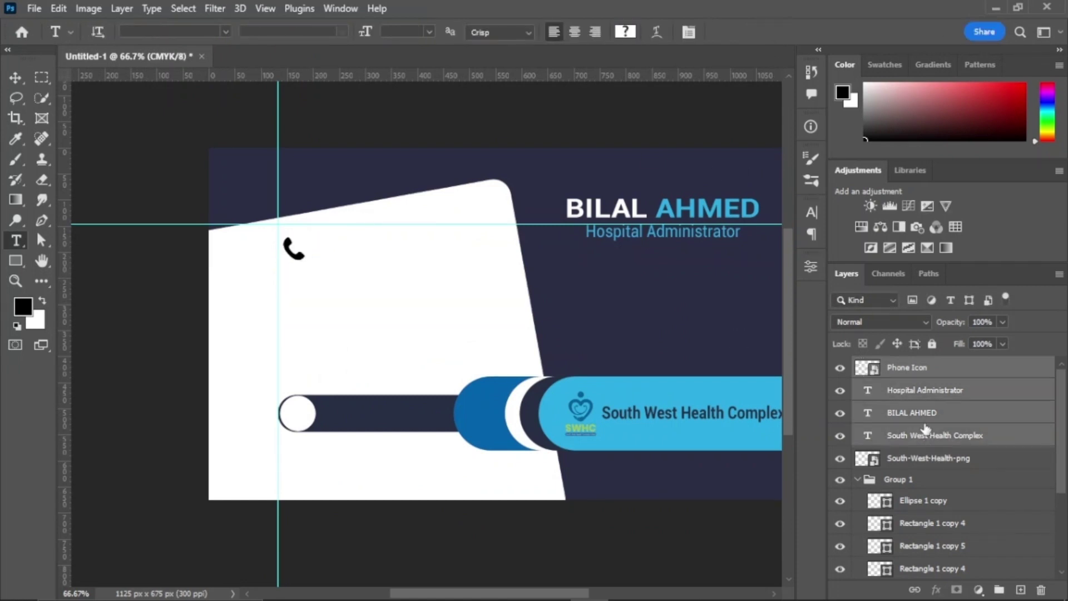
{"action": "left_click", "coordinate": [914, 372], "text": "ctrl"}
{"action": "key", "text": "ctrl+g"}
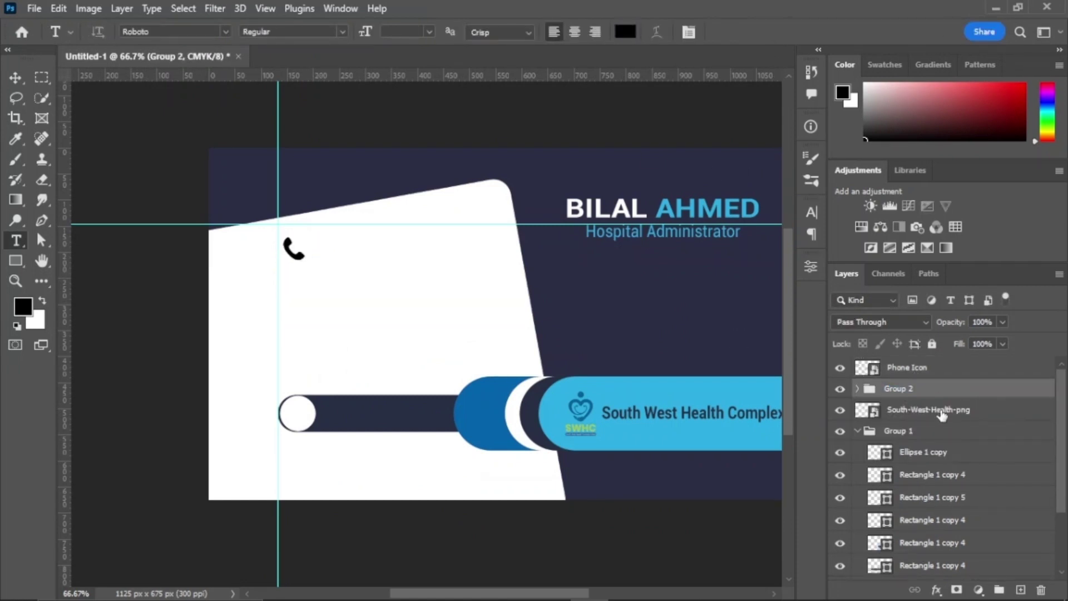
{"action": "left_click_drag", "start_coordinate": [941, 414], "coordinate": [930, 394]}
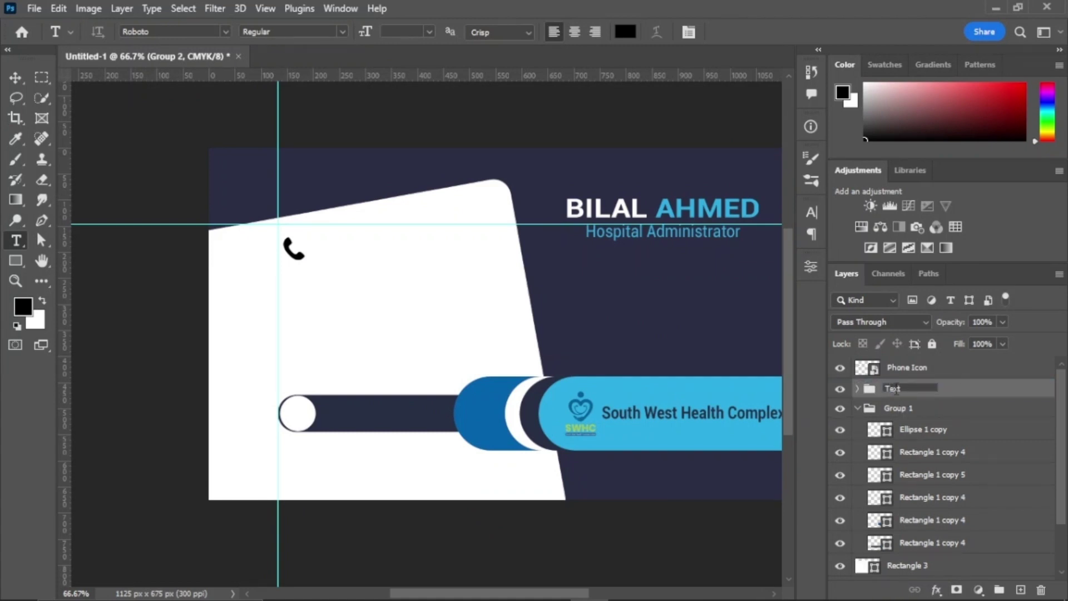
{"action": "left_click", "coordinate": [906, 367]}
Step: Draw a small black square and move it to where the guides cross
{"action": "right_click", "coordinate": [16, 260]}
{"action": "left_click", "coordinate": [56, 256]}
{"action": "left_click_drag", "start_coordinate": [309, 271], "coordinate": [342, 304]}
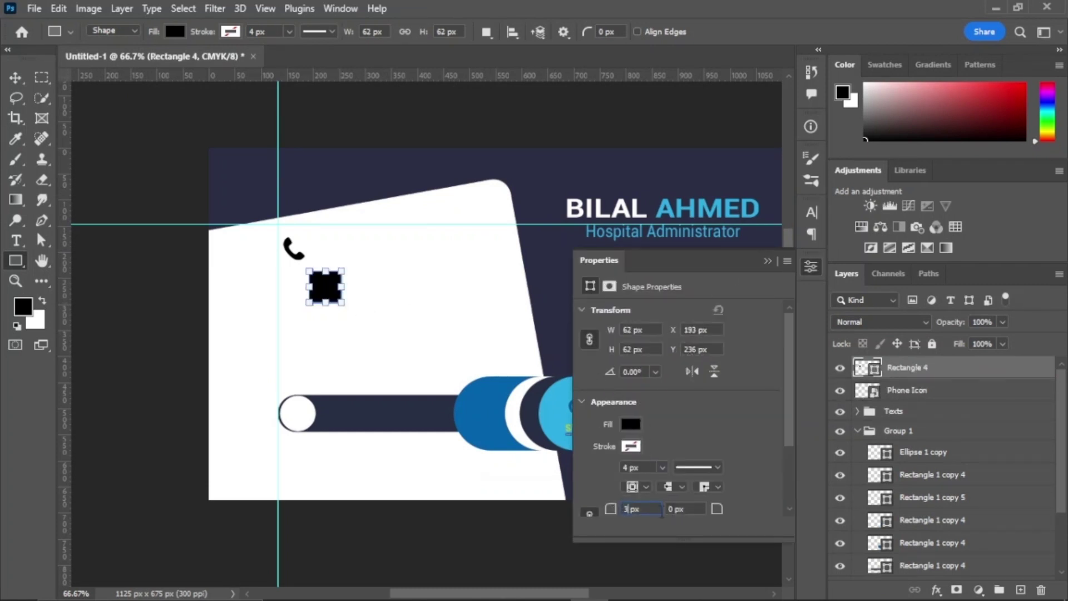
{"action": "left_click", "coordinate": [445, 294]}
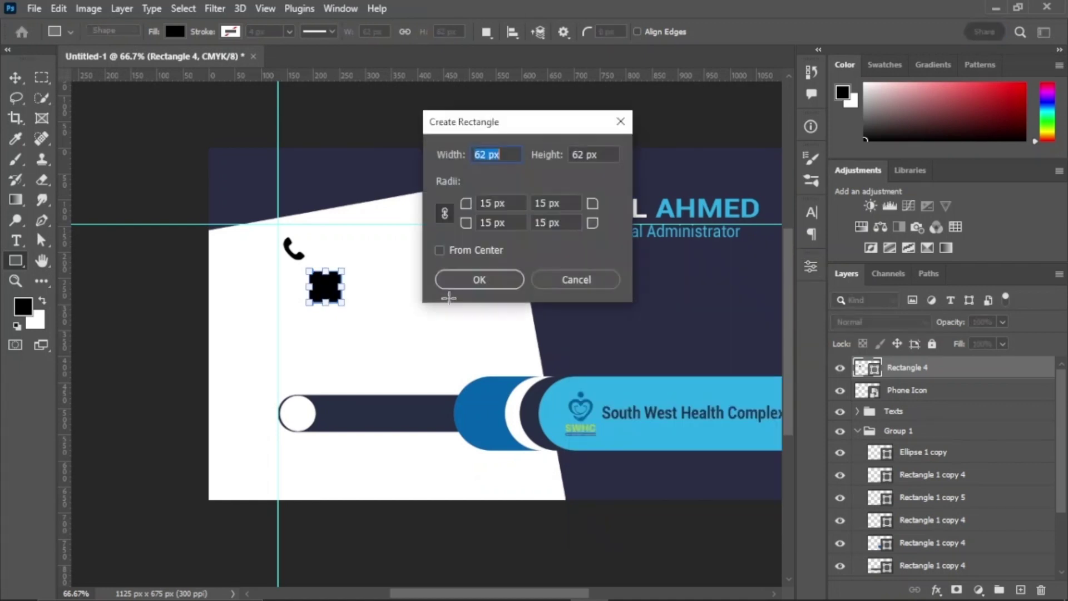
{"action": "left_click", "coordinate": [567, 282]}
{"action": "key", "text": "v"}
{"action": "left_click", "coordinate": [451, 307]}
{"action": "left_click_drag", "start_coordinate": [339, 301], "coordinate": [307, 262]}
Step: Compare the square with the light-blue bar, then reopen the square's shape properties
{"action": "left_click", "coordinate": [810, 267]}
{"action": "left_click", "coordinate": [549, 427]}
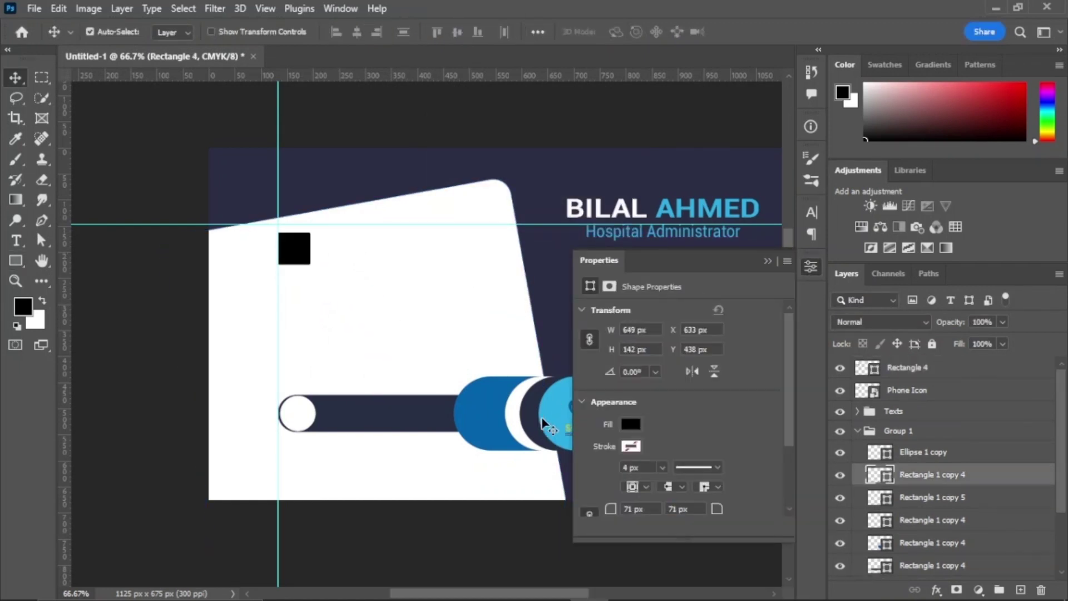
{"action": "left_click", "coordinate": [767, 260]}
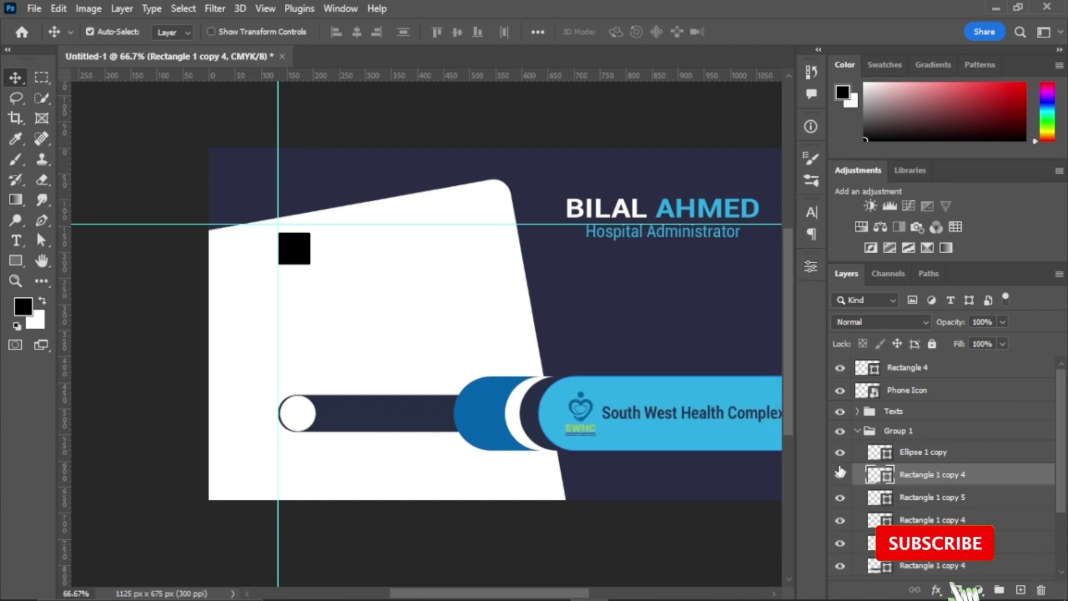
{"action": "left_click", "coordinate": [839, 474]}
{"action": "left_click", "coordinate": [840, 475]}
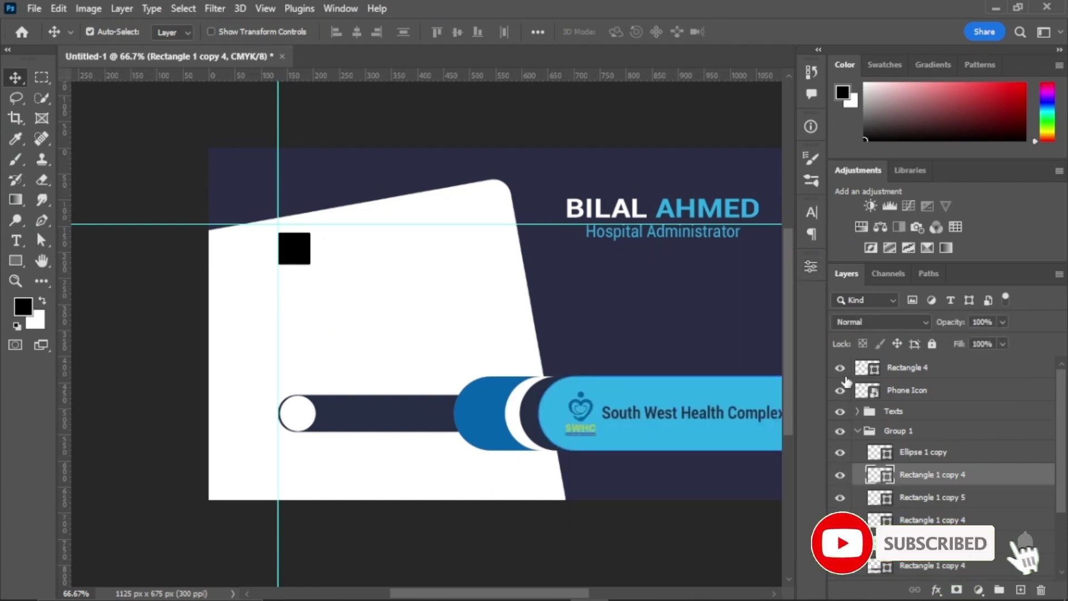
{"action": "left_click", "coordinate": [896, 369]}
{"action": "left_click", "coordinate": [810, 267]}
Step: Fill the square light blue, stack the phone icon above it and invert the icon
{"action": "left_click", "coordinate": [617, 443]}
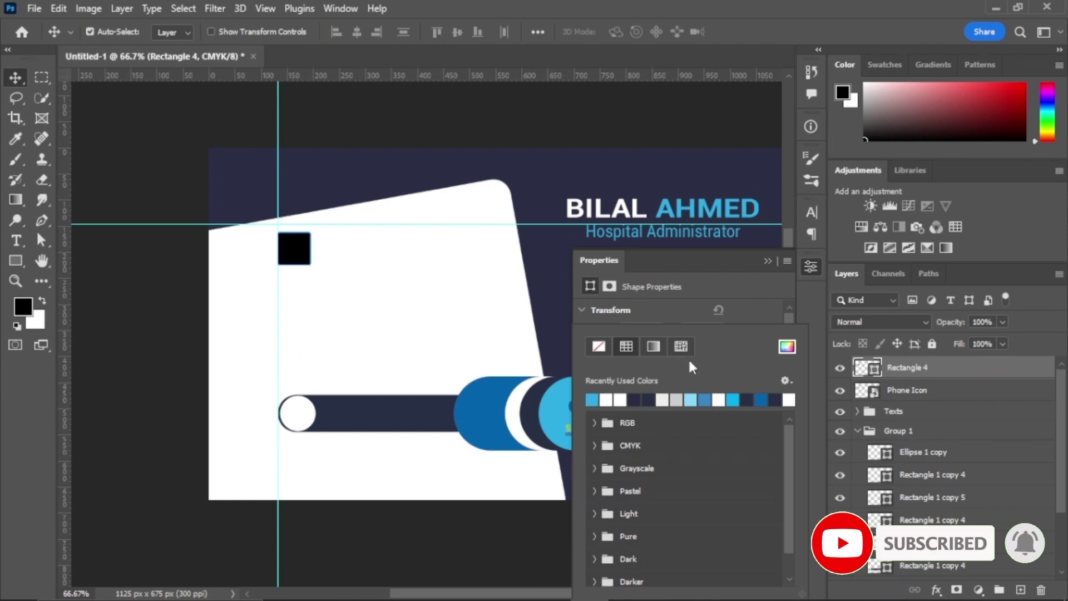
{"action": "left_click", "coordinate": [689, 399]}
{"action": "left_click", "coordinate": [767, 261]}
{"action": "left_click_drag", "start_coordinate": [906, 389], "coordinate": [919, 362]}
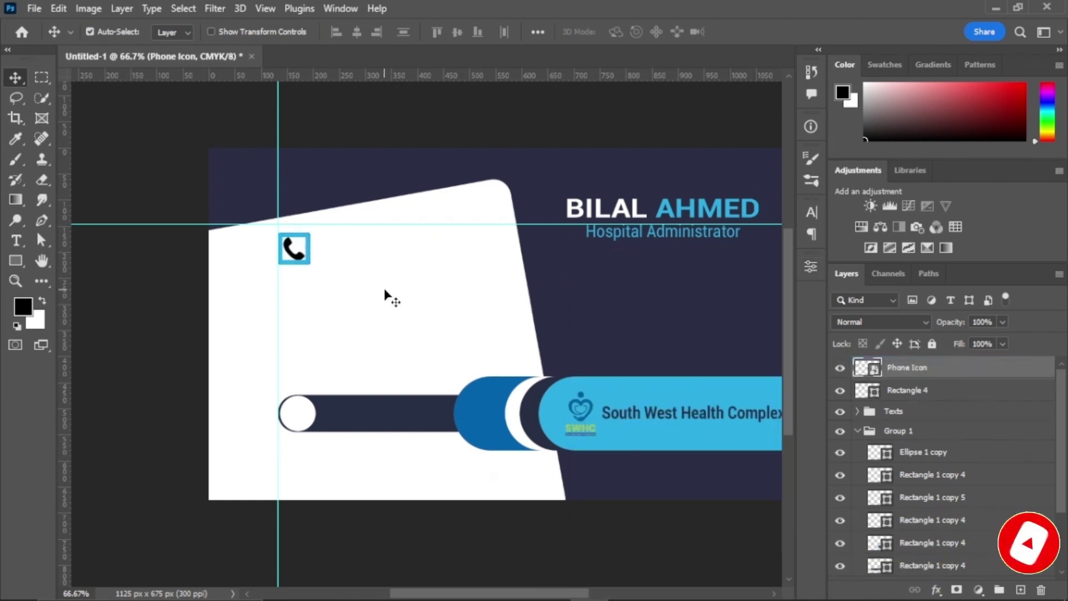
{"action": "key", "text": "ctrl+i"}
{"action": "key", "text": "ctrl+i"}
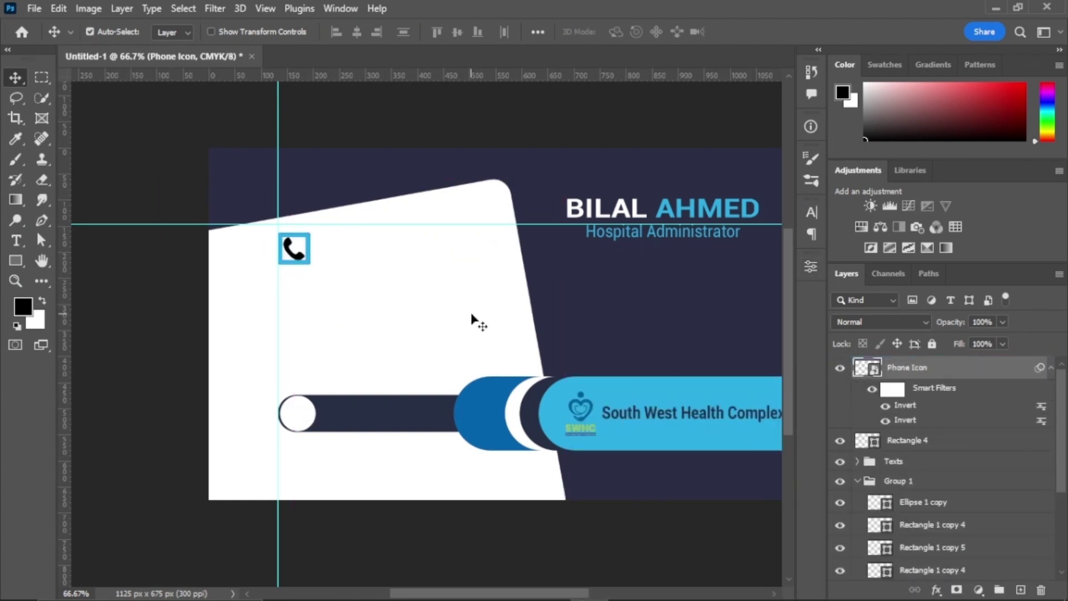
Step: Magic Wand the phone glyph onto a new layer and hide the original icon
{"action": "scroll", "coordinate": [289, 247], "scroll_direction": "up", "scroll_amount": 3}
{"action": "key", "text": "w"}
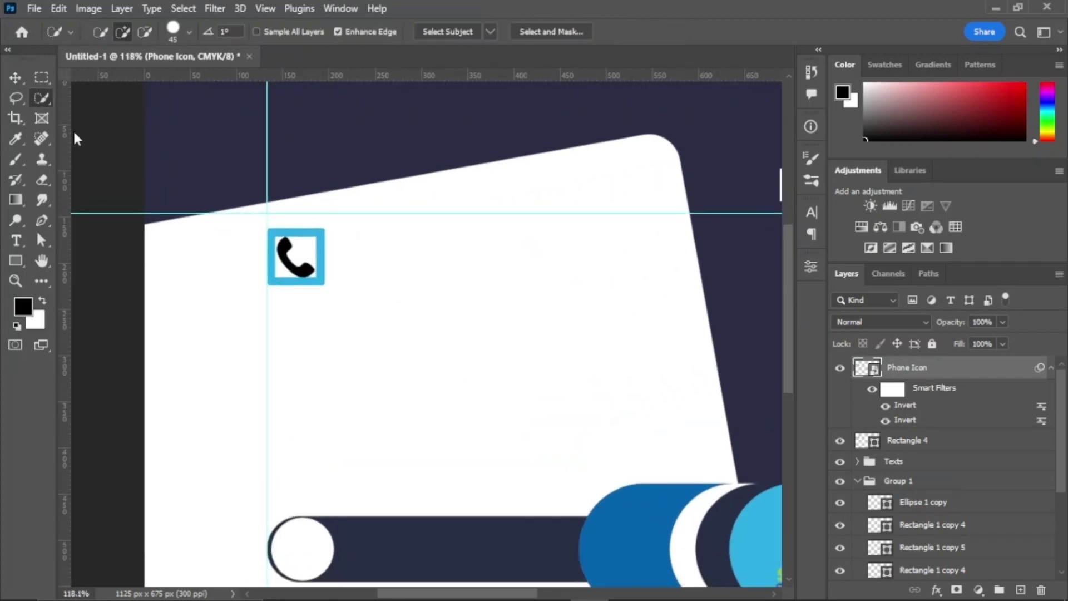
{"action": "right_click", "coordinate": [42, 98]}
{"action": "left_click", "coordinate": [111, 129]}
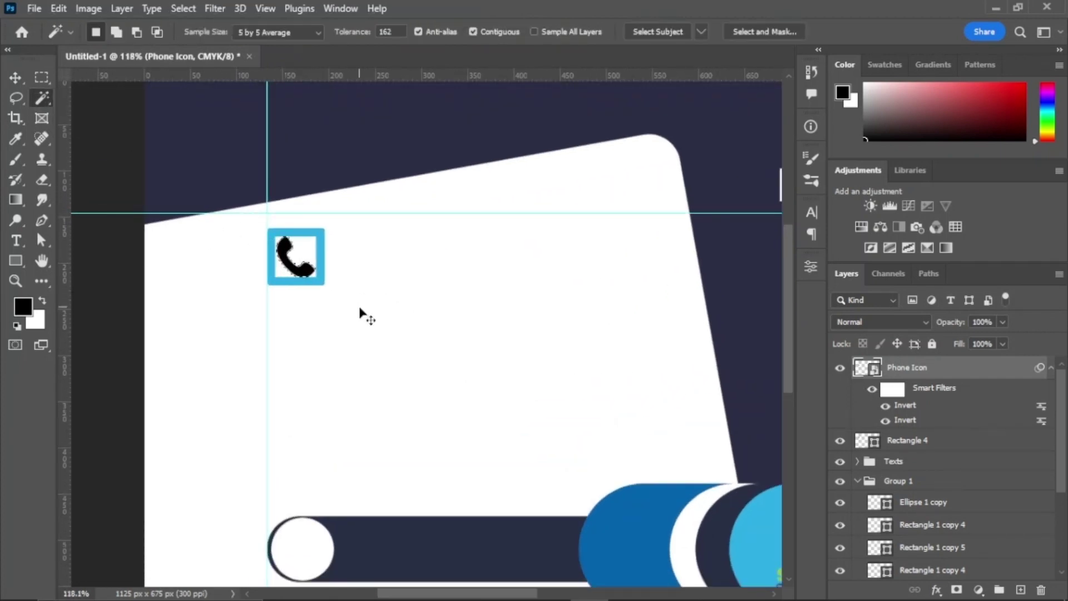
{"action": "key", "text": "ctrl+j"}
{"action": "left_click", "coordinate": [840, 390]}
Step: Centre the cut-out phone icon on the blue square and duplicate the square
{"action": "key", "text": "v"}
{"action": "left_click_drag", "start_coordinate": [303, 274], "coordinate": [293, 268]}
{"action": "left_click", "coordinate": [899, 466]}
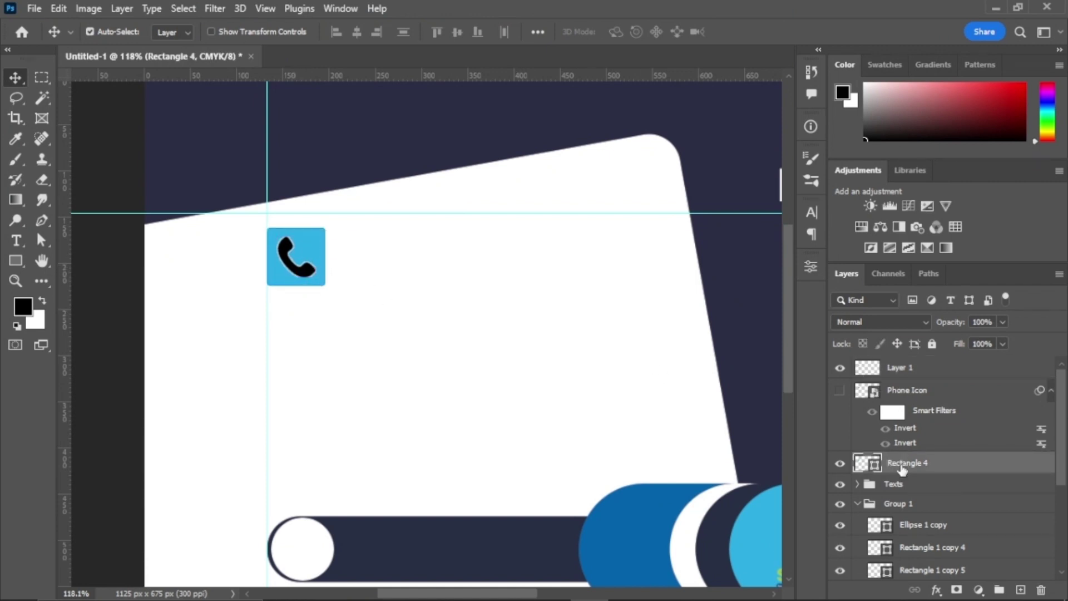
{"action": "key", "text": "ctrl+j"}
Step: Shrink the copied square and the phone's square to matching size, with the phone icon on its square
{"action": "key", "text": "ctrl+t"}
{"action": "left_click_drag", "start_coordinate": [312, 262], "coordinate": [312, 395]}
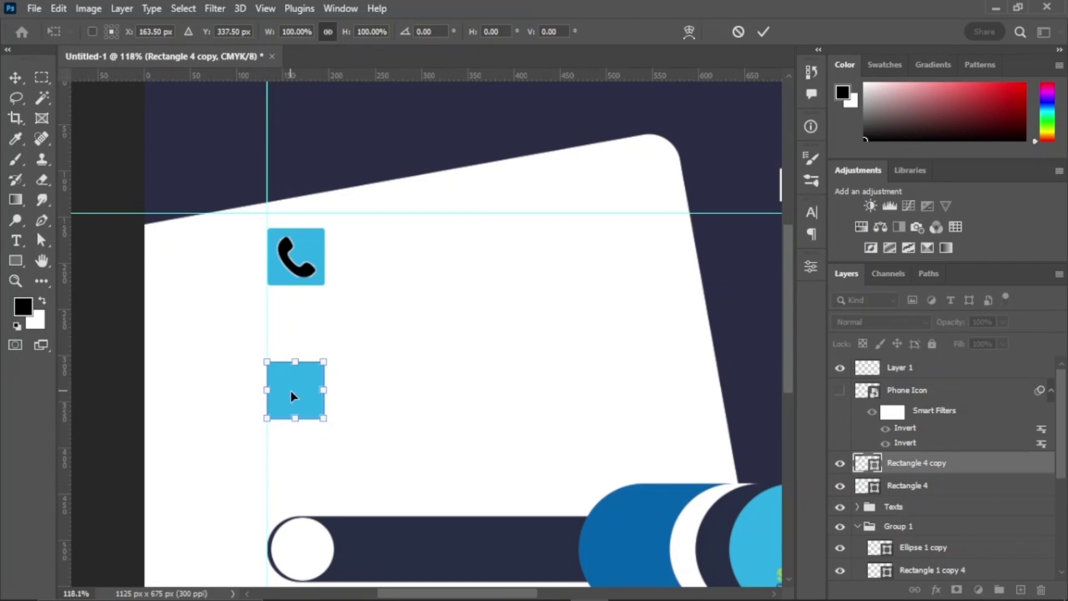
{"action": "left_click_drag", "start_coordinate": [305, 393], "coordinate": [313, 309]}
{"action": "left_click", "coordinate": [763, 32]}
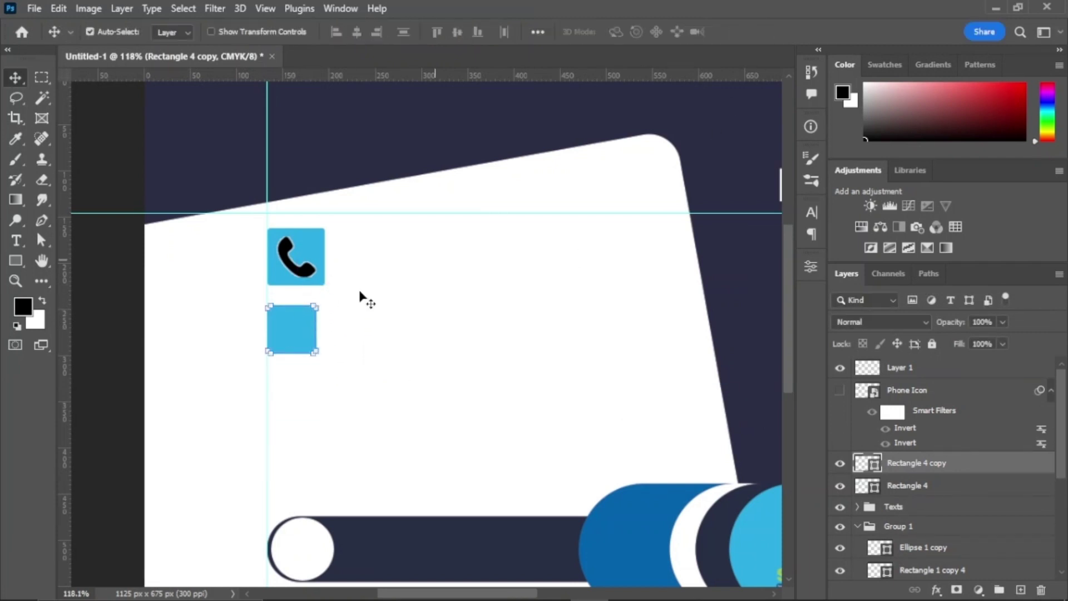
{"action": "left_click", "coordinate": [317, 284], "text": "ctrl"}
{"action": "key", "text": "ctrl+t"}
{"action": "left_click_drag", "start_coordinate": [325, 227], "coordinate": [315, 236]}
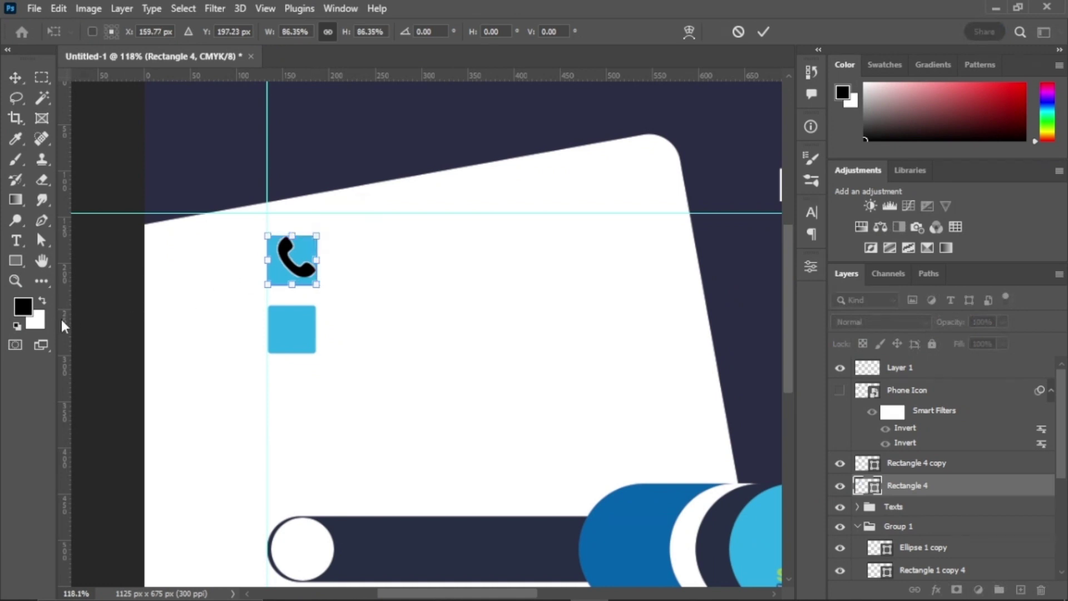
{"action": "left_click_drag", "start_coordinate": [64, 309], "coordinate": [317, 309]}
{"action": "key", "text": "Return"}
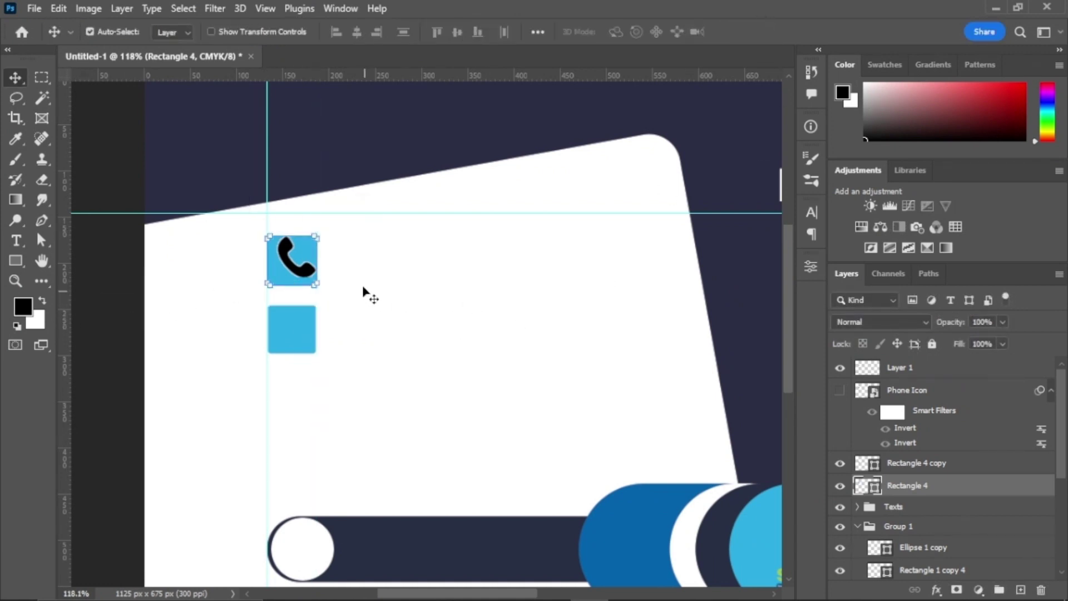
{"action": "left_click_drag", "start_coordinate": [294, 269], "coordinate": [290, 272]}
Step: Duplicate the square into a third and fourth equal square stacked below the second
{"action": "left_click", "coordinate": [298, 345], "text": "alt"}
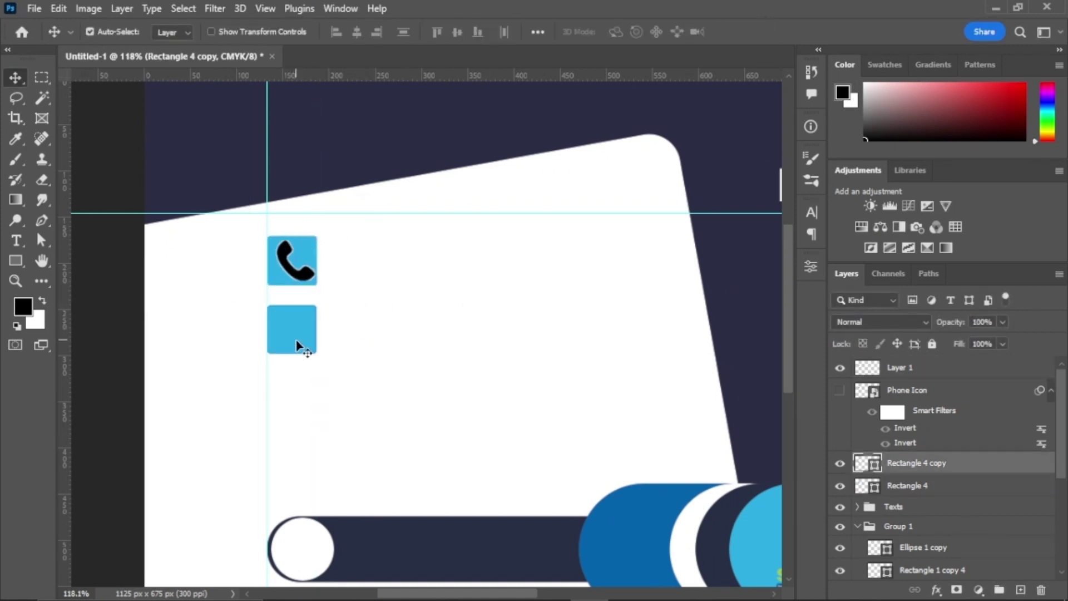
{"action": "left_click_drag", "start_coordinate": [300, 339], "coordinate": [296, 397]}
{"action": "key", "text": "ctrl+t"}
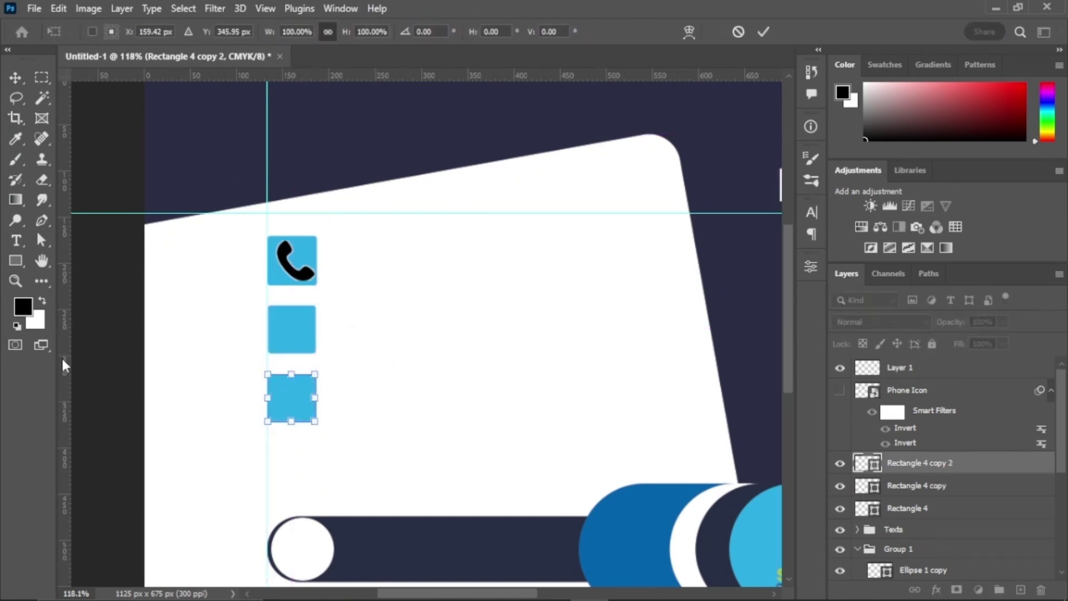
{"action": "left_click_drag", "start_coordinate": [61, 356], "coordinate": [315, 362]}
{"action": "left_click", "coordinate": [761, 34]}
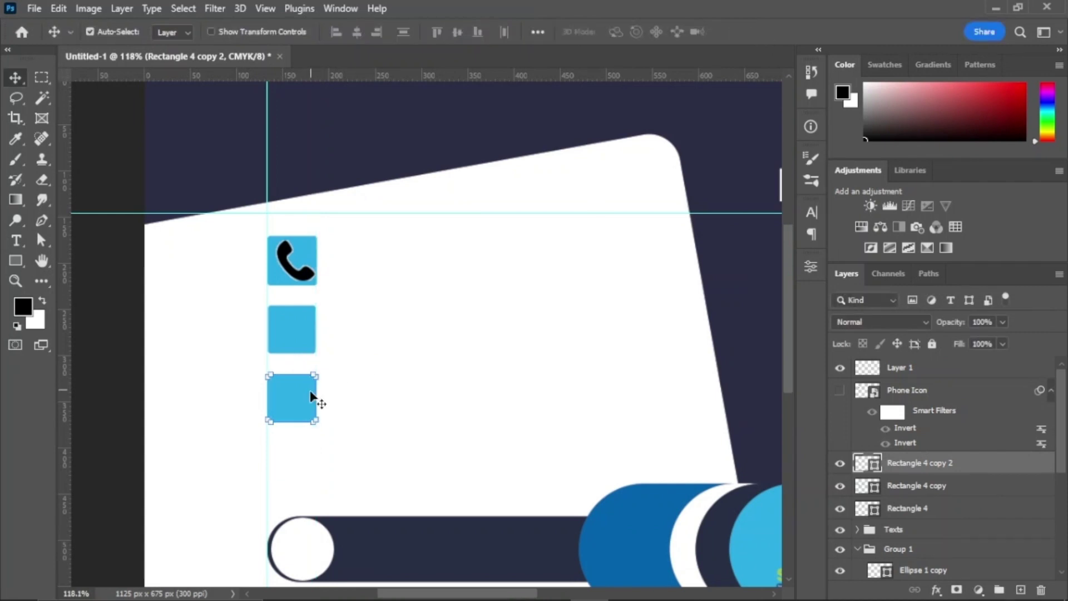
{"action": "key", "text": "ctrl+alt+t"}
{"action": "left_click_drag", "start_coordinate": [299, 399], "coordinate": [298, 480]}
{"action": "left_click", "coordinate": [763, 30]}
Step: Delete the hidden original phone icon layer and start placing an embedded icon image
{"action": "scroll", "coordinate": [465, 317], "scroll_direction": "down", "scroll_amount": 4}
{"action": "key", "text": "alt+bracketleft"}
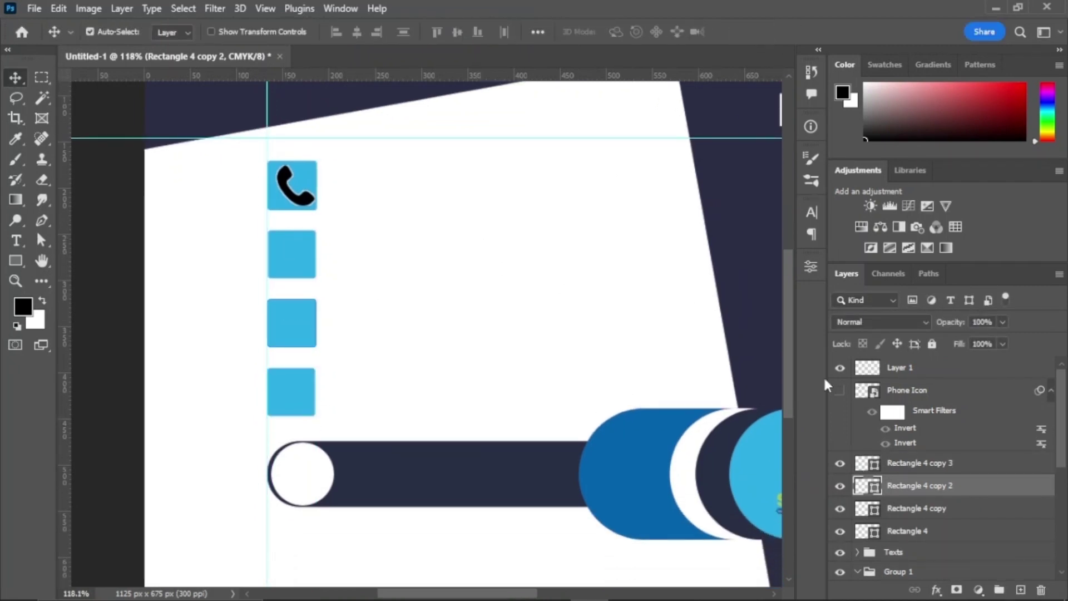
{"action": "left_click", "coordinate": [903, 391]}
{"action": "key", "text": "Delete"}
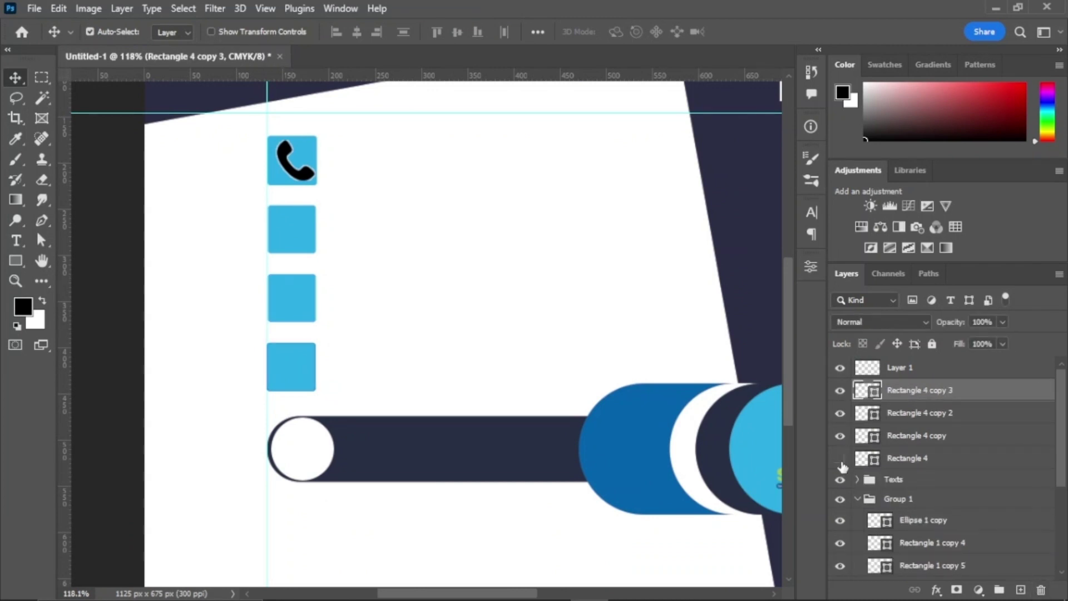
{"action": "left_click", "coordinate": [840, 457]}
{"action": "left_click", "coordinate": [839, 458]}
{"action": "left_click", "coordinate": [839, 436]}
{"action": "left_click", "coordinate": [840, 435]}
{"action": "left_click", "coordinate": [896, 435]}
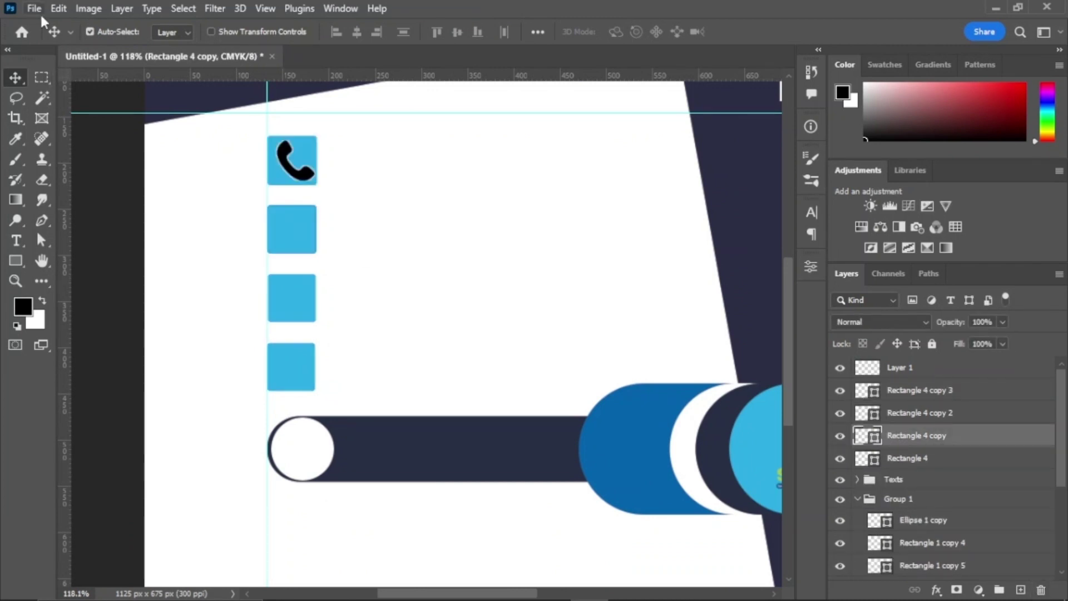
{"action": "left_click", "coordinate": [34, 8]}
{"action": "left_click", "coordinate": [84, 331]}
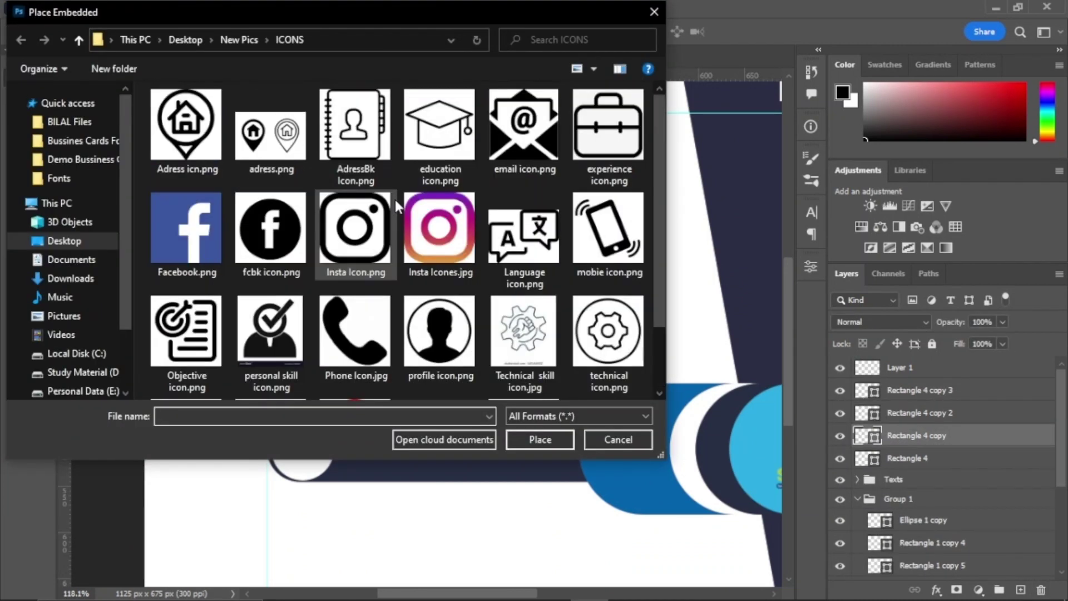
Step: Embed email icon.png and scale it down beside the blue squares
{"action": "left_click", "coordinate": [522, 128]}
{"action": "left_click", "coordinate": [540, 440]}
{"action": "key", "text": "ctrl+minus"}
{"action": "key", "text": "ctrl+minus"}
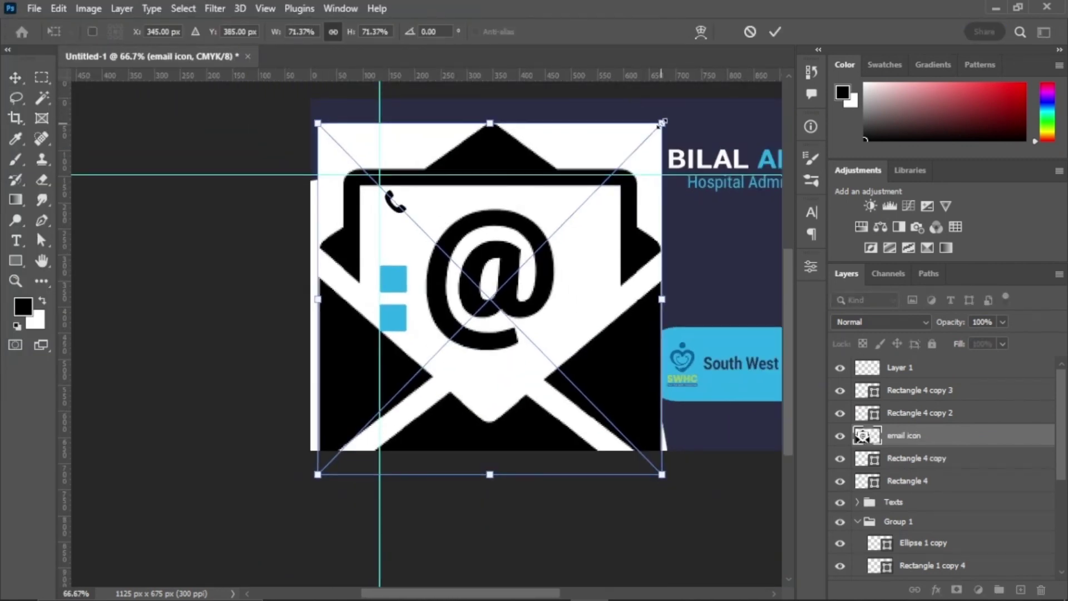
{"action": "left_click_drag", "start_coordinate": [662, 122], "coordinate": [433, 352]}
{"action": "left_click_drag", "start_coordinate": [389, 411], "coordinate": [437, 245]}
{"action": "left_click_drag", "start_coordinate": [472, 179], "coordinate": [390, 237]}
{"action": "key", "text": "Return"}
Step: Fill the second square (Rectangle 4 copy) with black
{"action": "scroll", "coordinate": [441, 262], "scroll_direction": "up", "scroll_amount": 5}
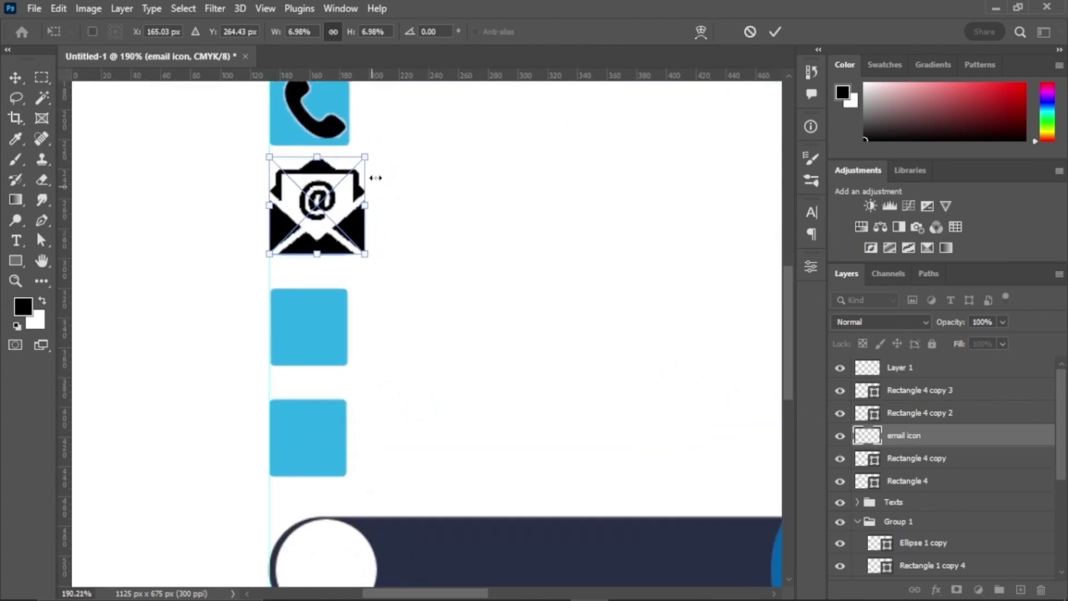
{"action": "key", "text": "w"}
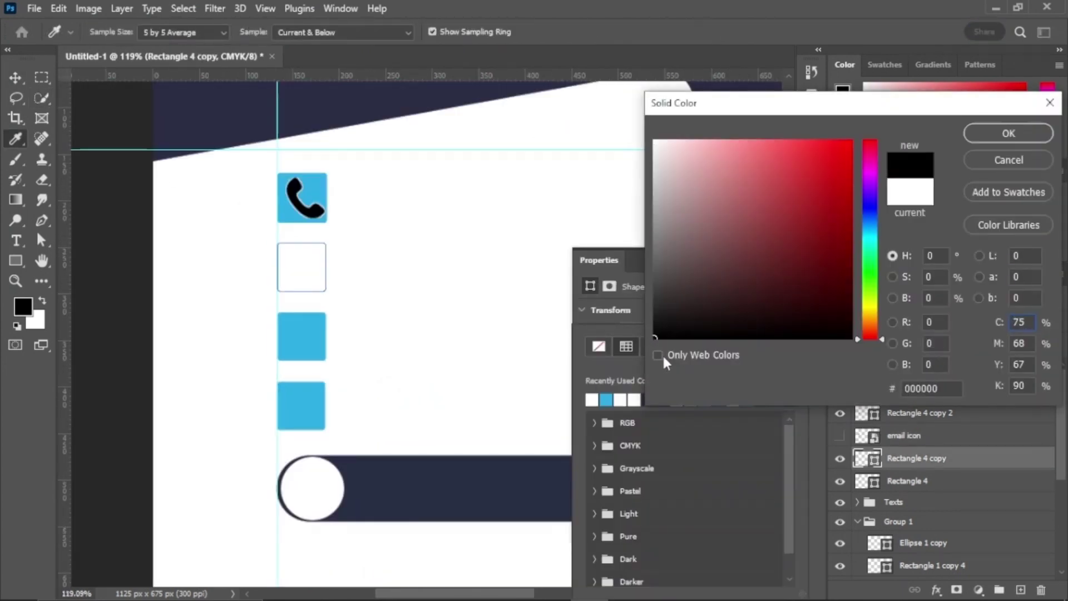
{"action": "left_click", "coordinate": [1005, 133]}
{"action": "key", "text": "alt+BackSpace"}
{"action": "left_click", "coordinate": [839, 435]}
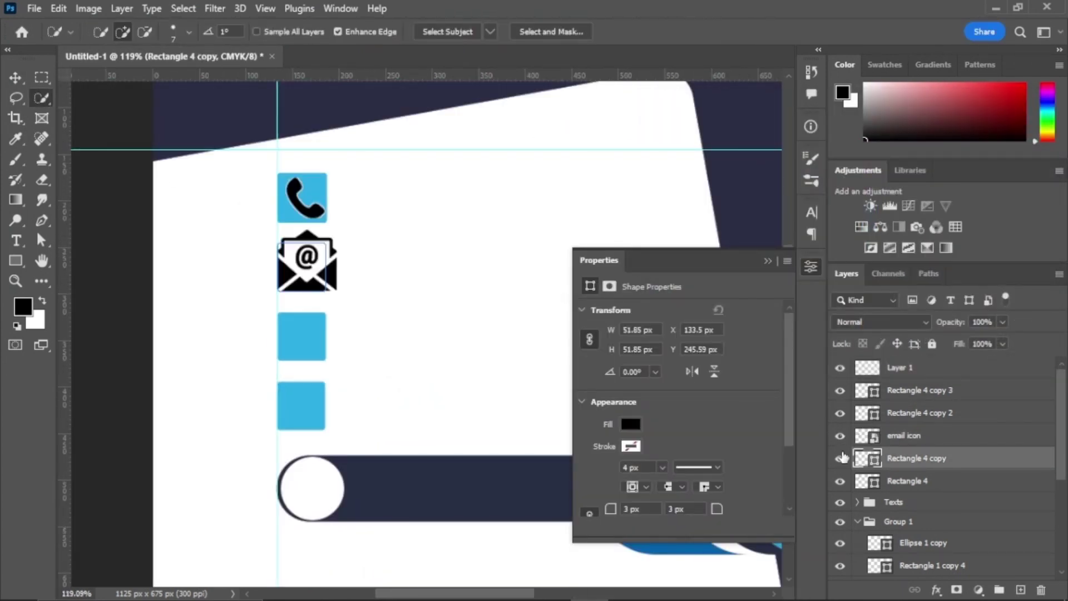
{"action": "left_click", "coordinate": [768, 262]}
Step: Scale the email icon to fit inside the black square
{"action": "key", "text": "v"}
{"action": "left_click", "coordinate": [904, 436]}
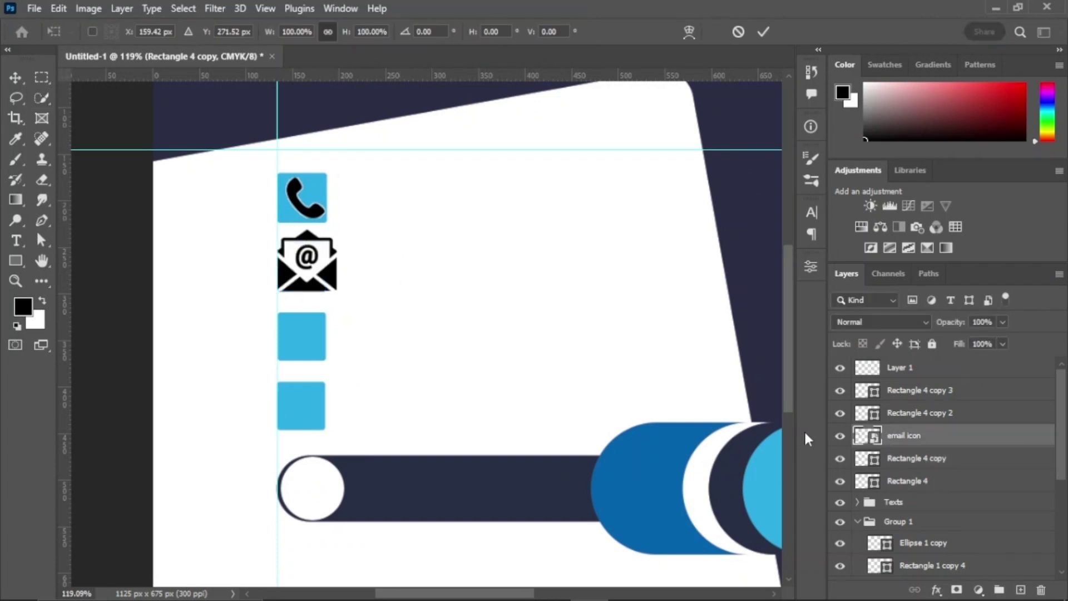
{"action": "key", "text": "ctrl+t"}
{"action": "left_click_drag", "start_coordinate": [343, 244], "coordinate": [323, 248]}
{"action": "left_click", "coordinate": [775, 31]}
Step: Move the phone icon down onto the third square
{"action": "key", "text": "w"}
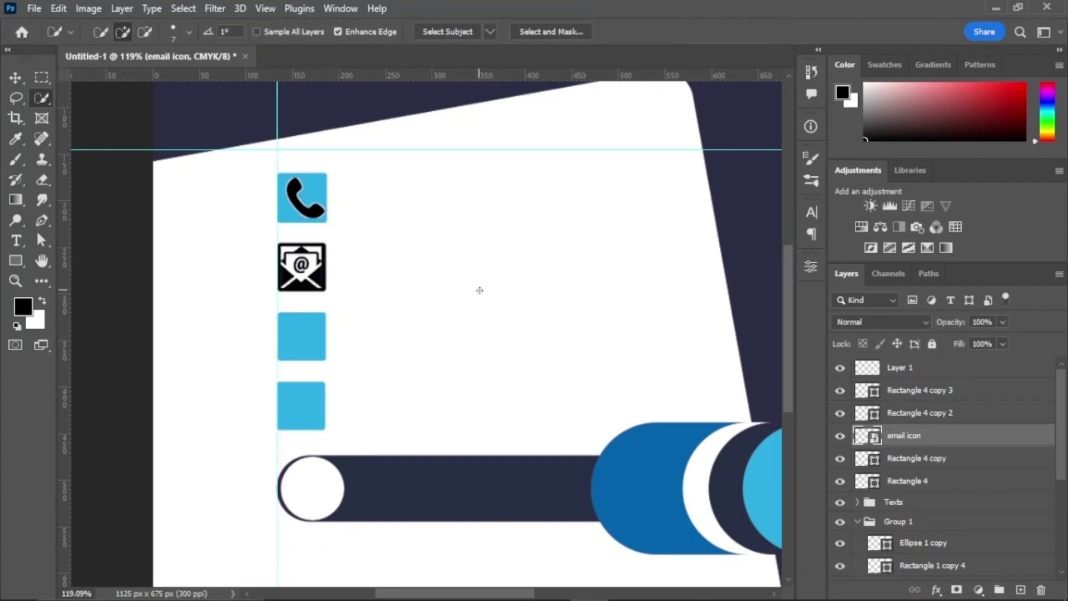
{"action": "key", "text": "v"}
{"action": "left_click", "coordinate": [310, 331]}
{"action": "left_click_drag", "start_coordinate": [300, 206], "coordinate": [296, 345]}
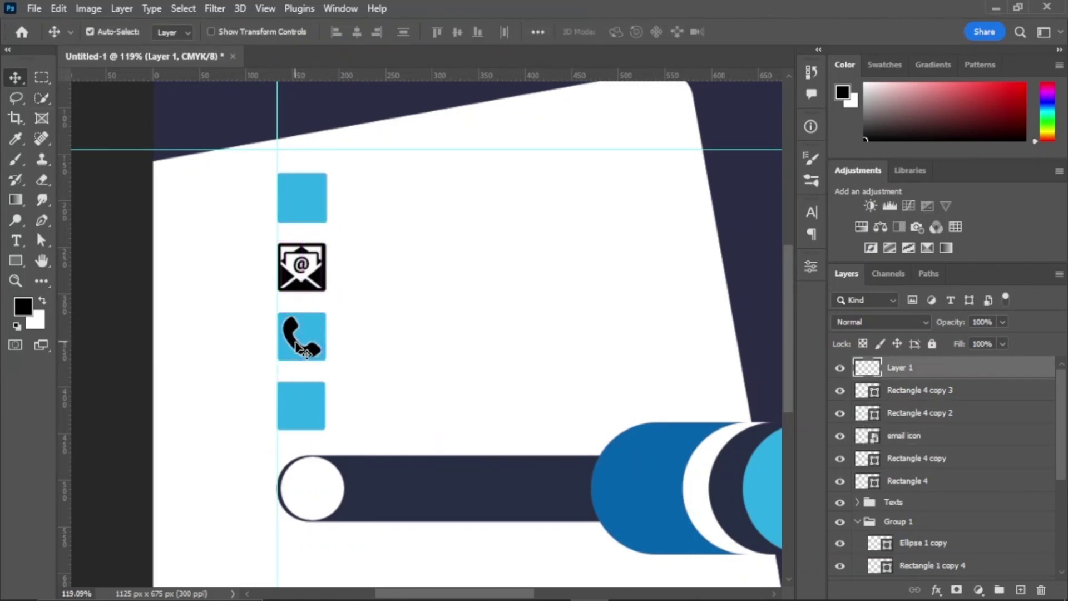
{"action": "left_click", "coordinate": [305, 221]}
{"action": "left_click", "coordinate": [839, 480]}
{"action": "left_click", "coordinate": [840, 480]}
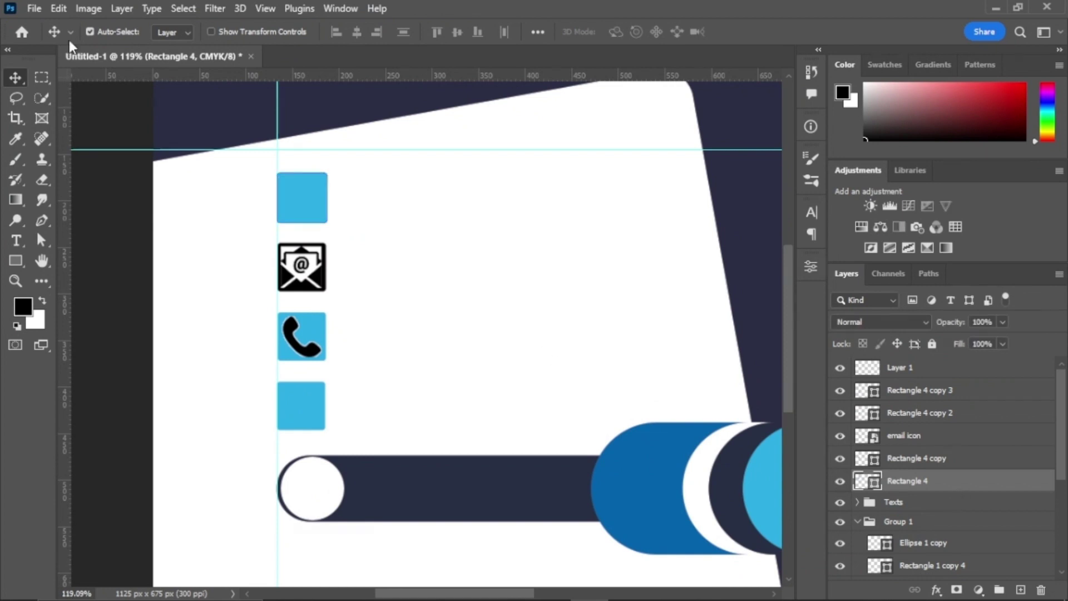
{"action": "left_click", "coordinate": [33, 8]}
Step: Embed the address icon image and scale it down on the card
{"action": "left_click", "coordinate": [56, 334]}
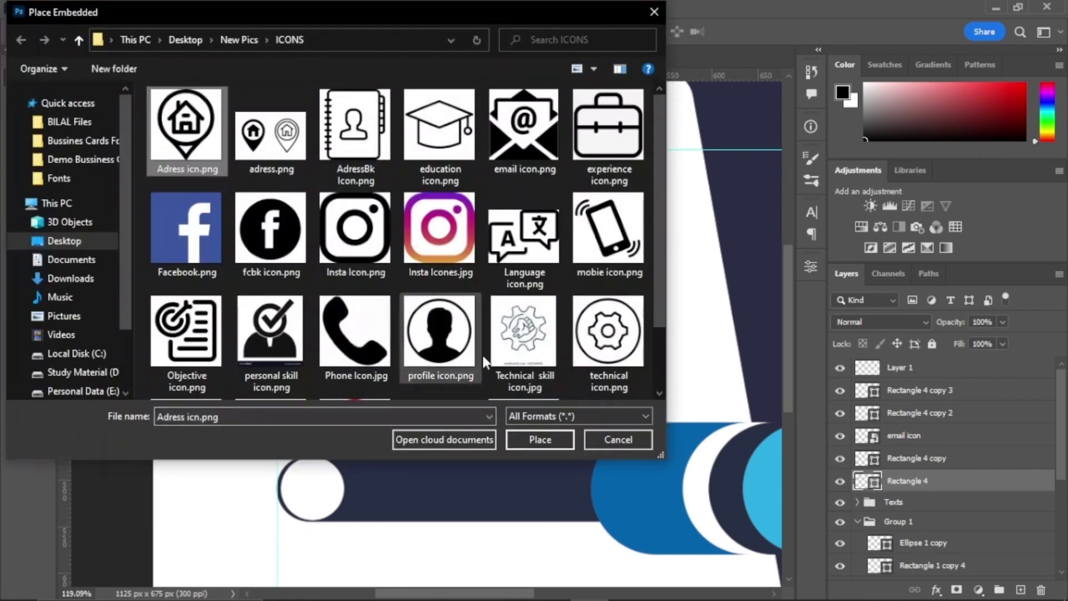
{"action": "left_click", "coordinate": [539, 439]}
{"action": "scroll", "coordinate": [403, 289], "scroll_direction": "down", "scroll_amount": 3}
{"action": "left_click_drag", "start_coordinate": [596, 136], "coordinate": [468, 259]}
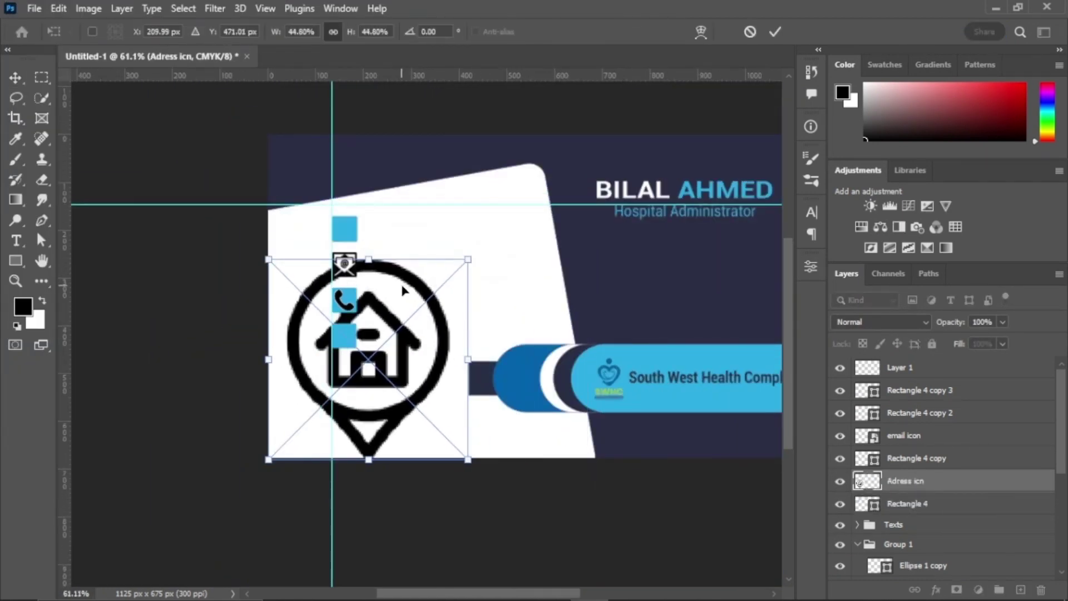
{"action": "left_click_drag", "start_coordinate": [403, 289], "coordinate": [507, 236]}
{"action": "left_click", "coordinate": [775, 31]}
Step: Magic Wand the black house-pin artwork onto its own layer and delete the original
{"action": "right_click", "coordinate": [42, 98]}
{"action": "left_click", "coordinate": [100, 126]}
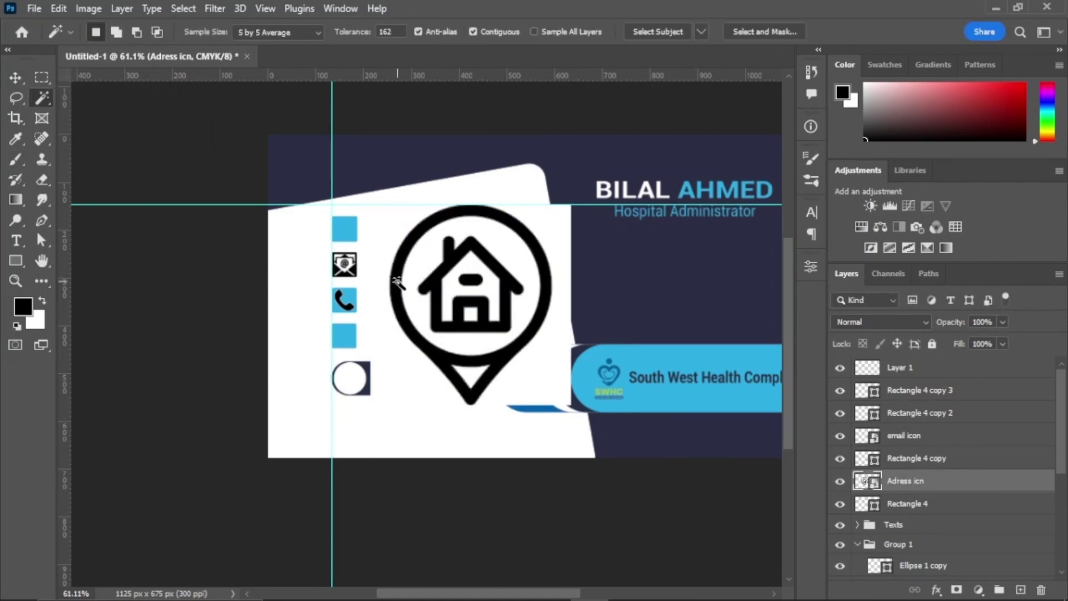
{"action": "left_click", "coordinate": [397, 281]}
{"action": "key", "text": "ctrl+j"}
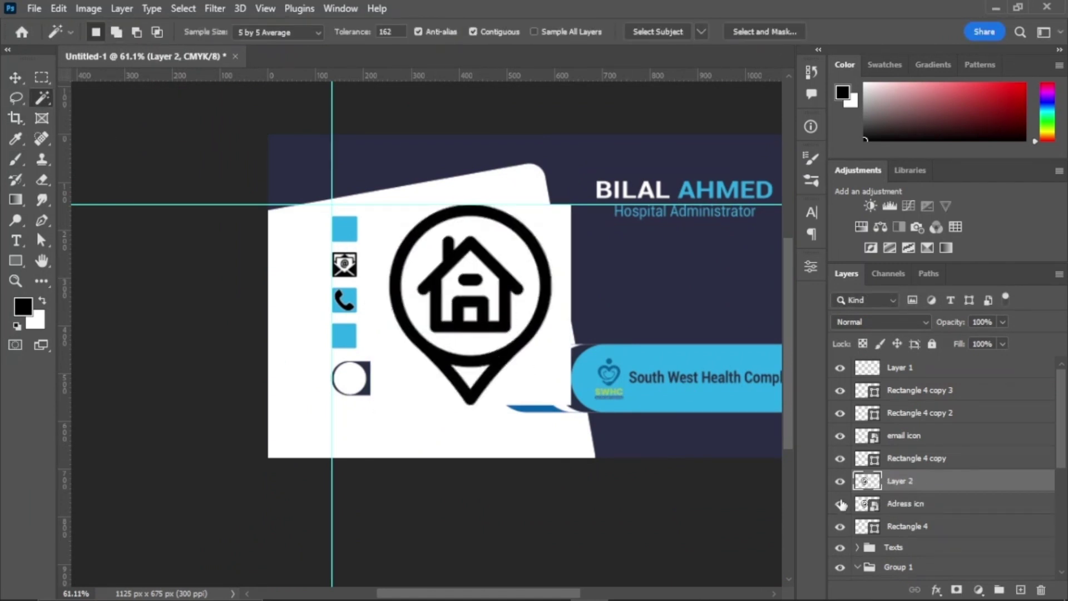
{"action": "left_click", "coordinate": [839, 503]}
{"action": "left_click", "coordinate": [940, 504]}
{"action": "left_click", "coordinate": [1041, 589]}
{"action": "left_click", "coordinate": [864, 480]}
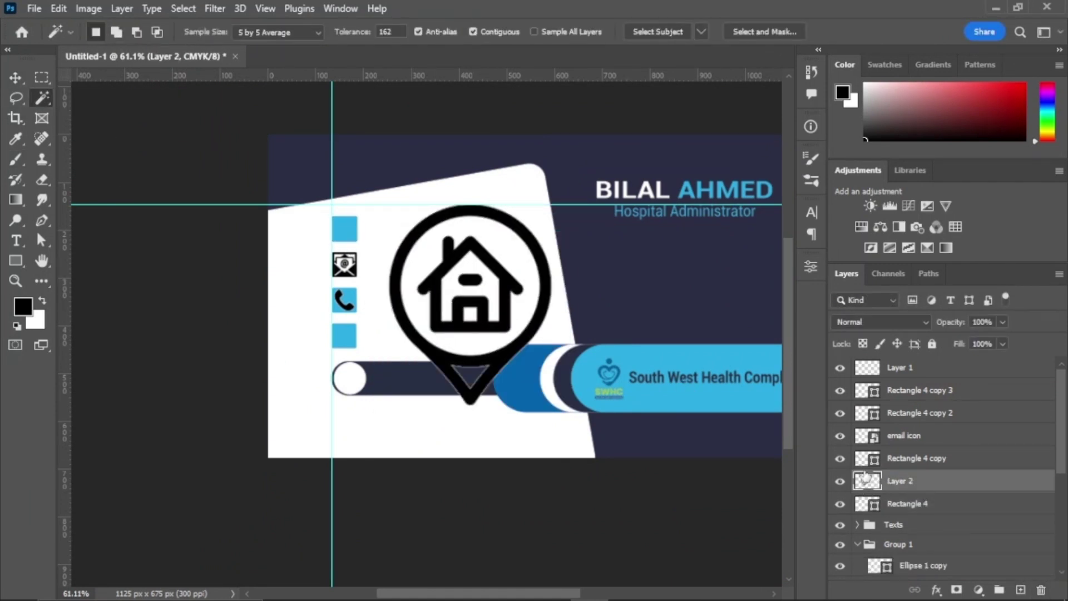
Step: Scale the house-pin icon down and position it on the top blue square
{"action": "key", "text": "ctrl+t"}
{"action": "left_click_drag", "start_coordinate": [552, 206], "coordinate": [443, 335]}
{"action": "scroll", "coordinate": [421, 303], "scroll_direction": "up", "scroll_amount": 3}
{"action": "left_click_drag", "start_coordinate": [436, 538], "coordinate": [253, 202]}
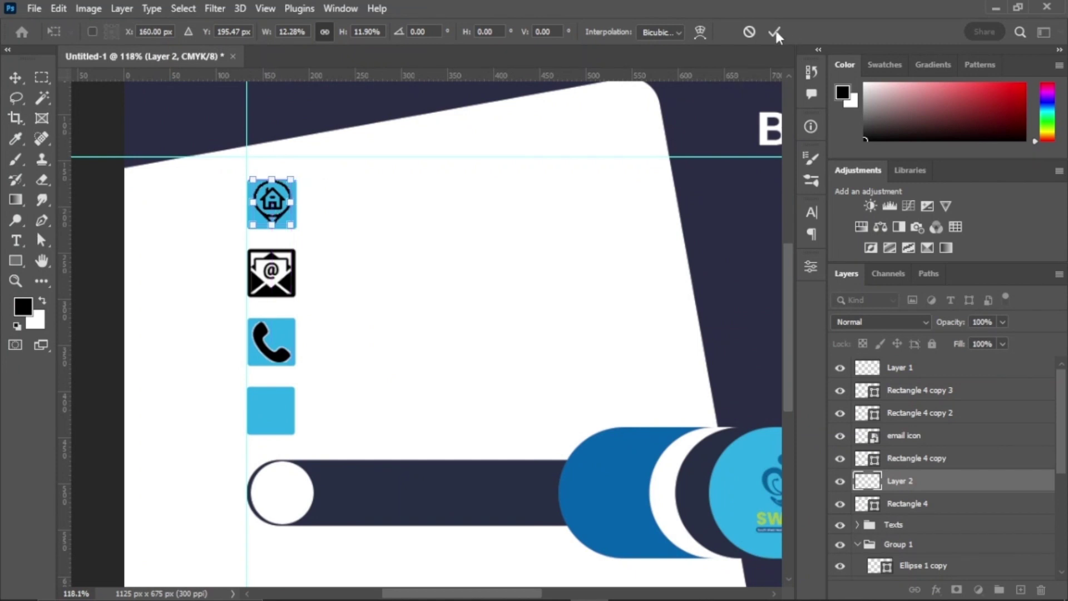
{"action": "left_click", "coordinate": [776, 32]}
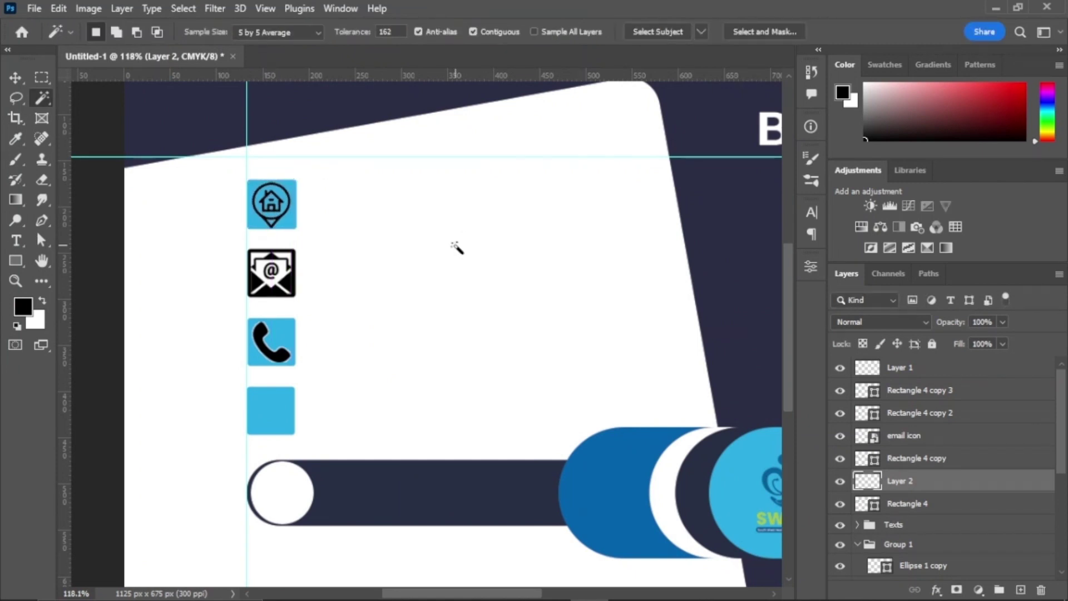
{"action": "left_click", "coordinate": [414, 233]}
{"action": "scroll", "coordinate": [294, 405], "scroll_direction": "down", "scroll_amount": 1}
{"action": "key", "text": "v"}
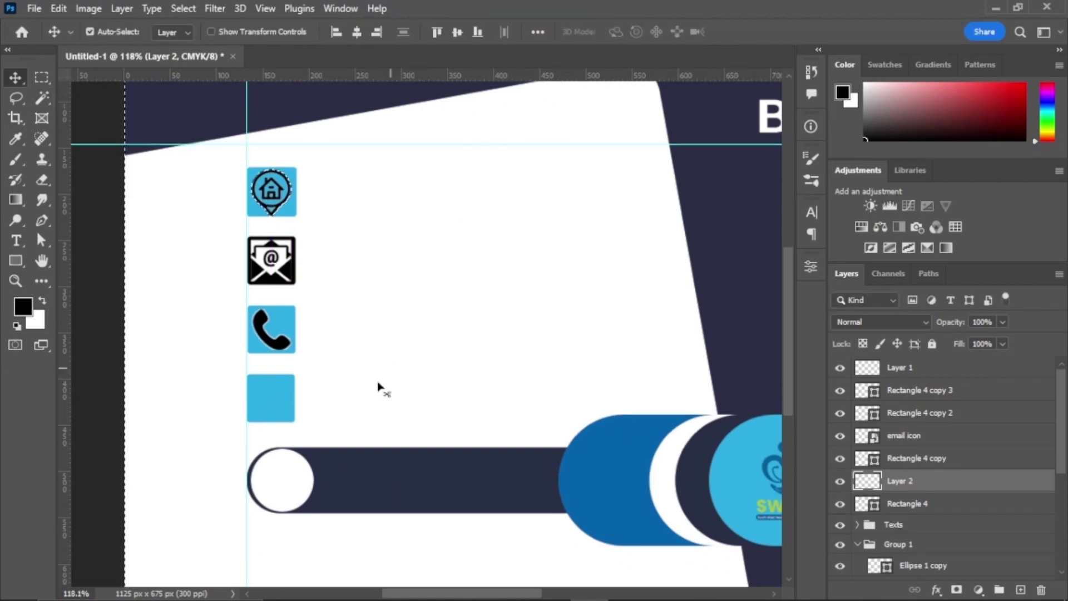
{"action": "key", "text": "ctrl+d"}
Step: Set the empty fourth square's fill to black
{"action": "left_click", "coordinate": [276, 397]}
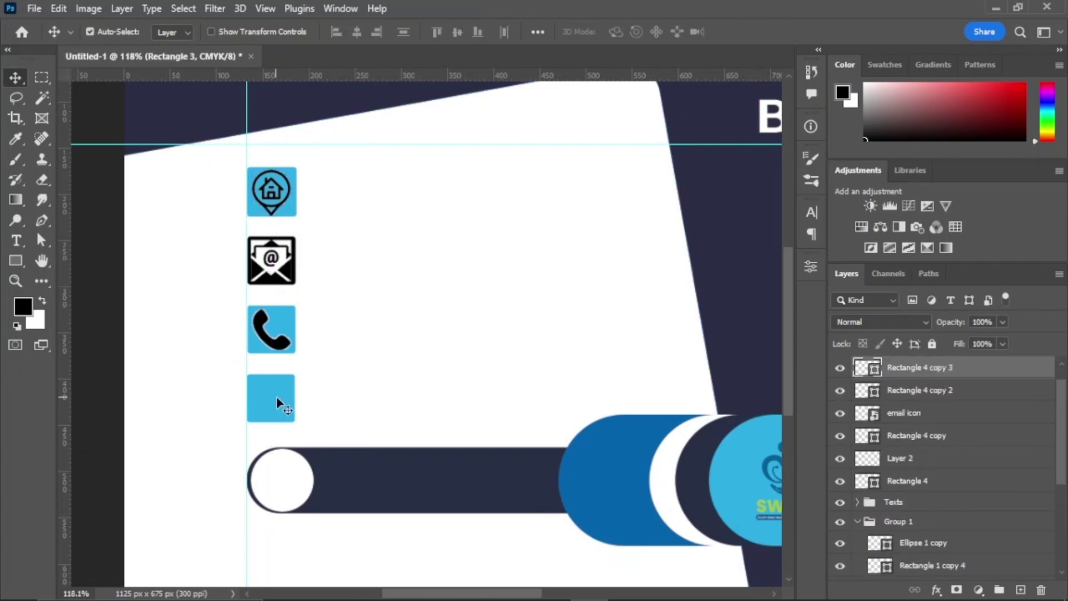
{"action": "left_click", "coordinate": [812, 265]}
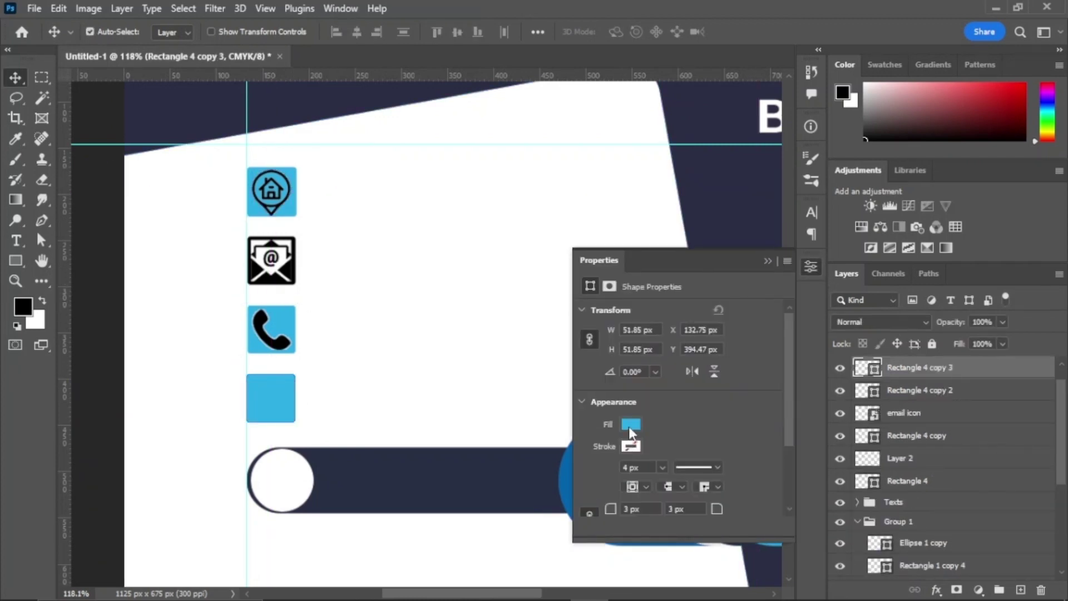
{"action": "left_click", "coordinate": [630, 425]}
{"action": "left_click", "coordinate": [601, 397]}
{"action": "left_click", "coordinate": [767, 260]}
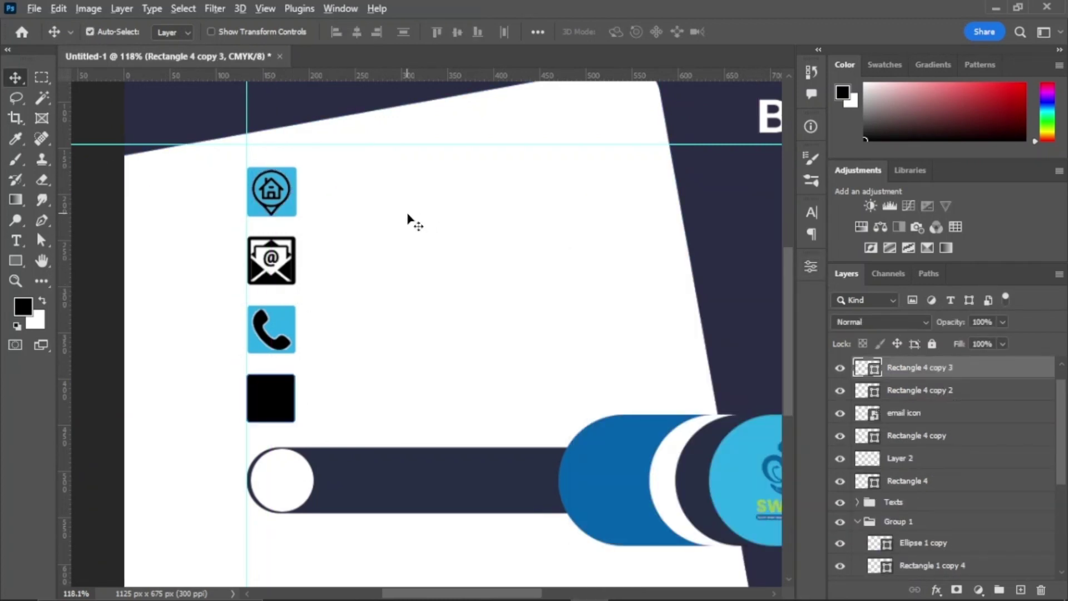
{"action": "scroll", "coordinate": [414, 222], "scroll_direction": "down", "scroll_amount": 1}
{"action": "left_click", "coordinate": [34, 8]}
Step: Embed Website.png and centre the scaled globe on the black fourth square
{"action": "left_click", "coordinate": [99, 330]}
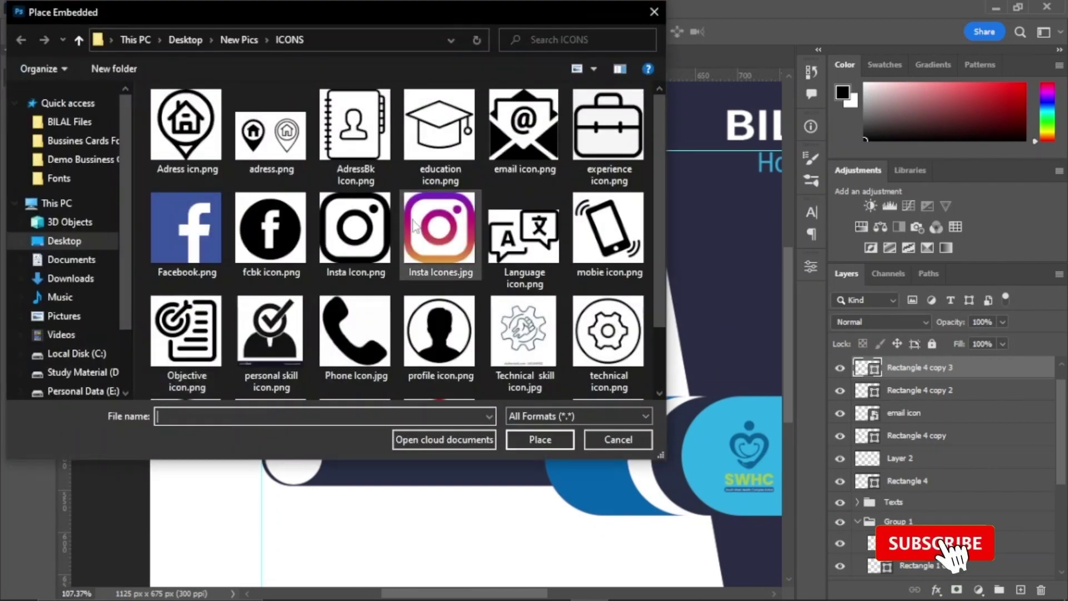
{"action": "scroll", "coordinate": [413, 225], "scroll_direction": "down", "scroll_amount": 2}
{"action": "left_click", "coordinate": [185, 345]}
{"action": "left_click", "coordinate": [526, 439]}
{"action": "left_click_drag", "start_coordinate": [679, 116], "coordinate": [323, 478]}
{"action": "left_click_drag", "start_coordinate": [304, 501], "coordinate": [289, 385]}
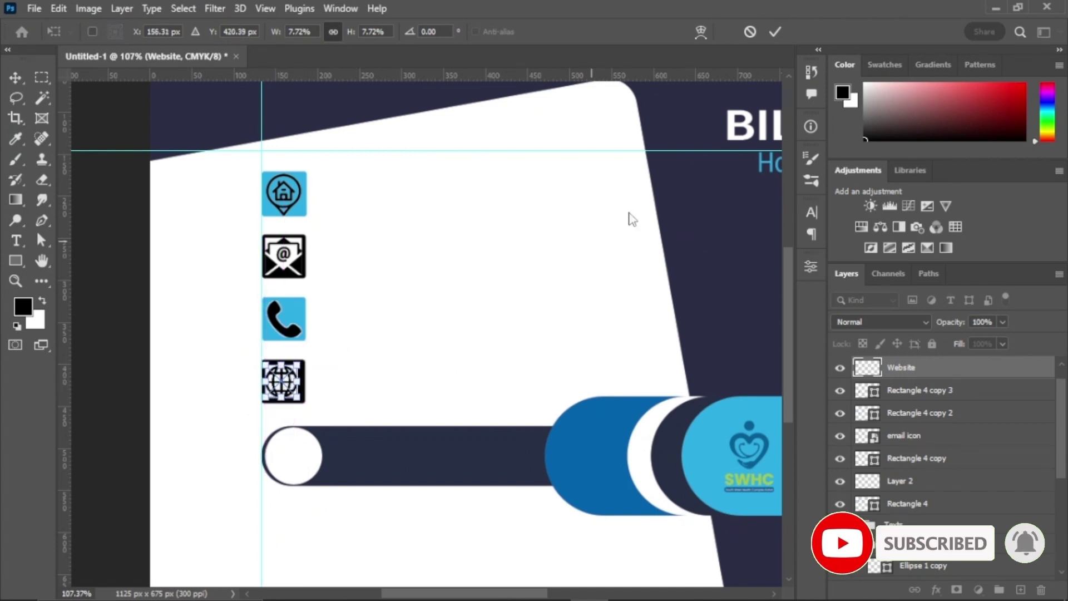
{"action": "key", "text": "Return"}
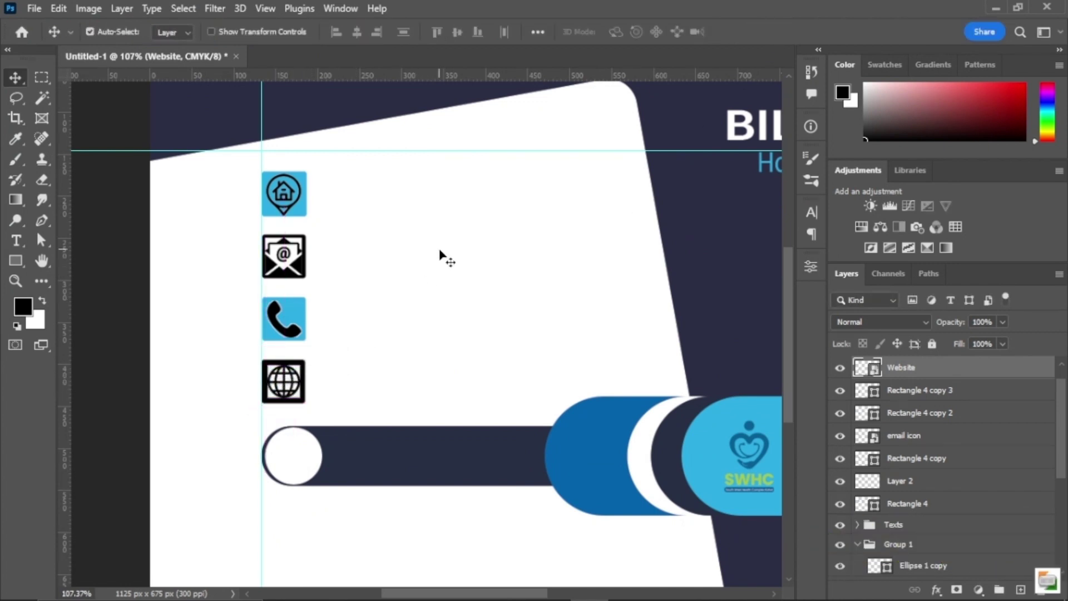
Step: Drag three horizontal guides from the top ruler along the icon rows
{"action": "left_click_drag", "start_coordinate": [380, 75], "coordinate": [392, 217]}
{"action": "left_click_drag", "start_coordinate": [418, 75], "coordinate": [422, 277]}
{"action": "left_click_drag", "start_coordinate": [469, 76], "coordinate": [483, 403]}
Step: Type the office address line beside the home icon and set it to 6 pt
{"action": "scroll", "coordinate": [505, 239], "scroll_direction": "down", "scroll_amount": 2}
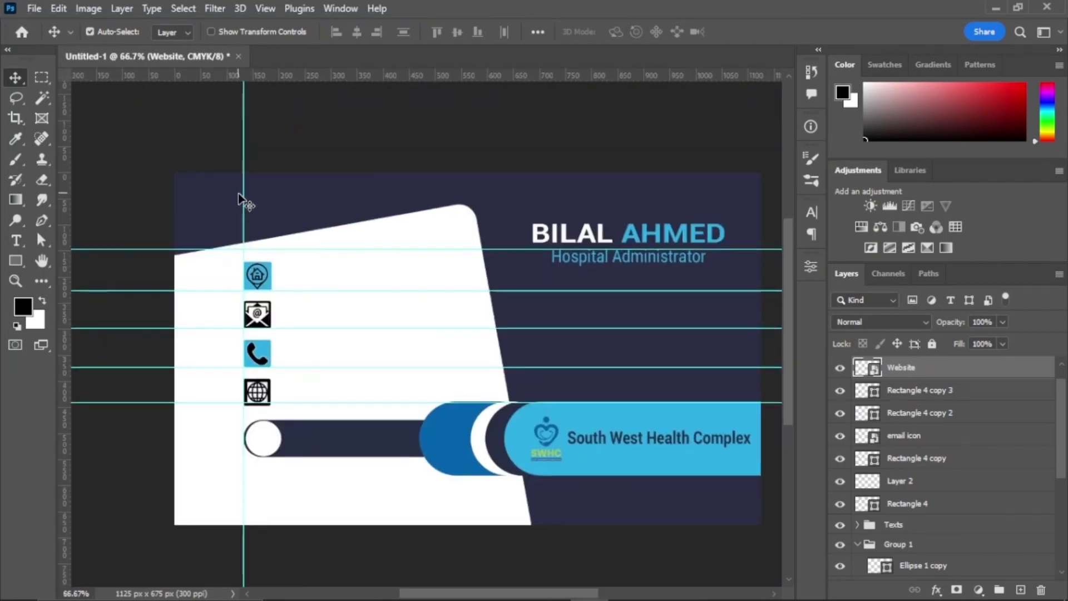
{"action": "key", "text": "t"}
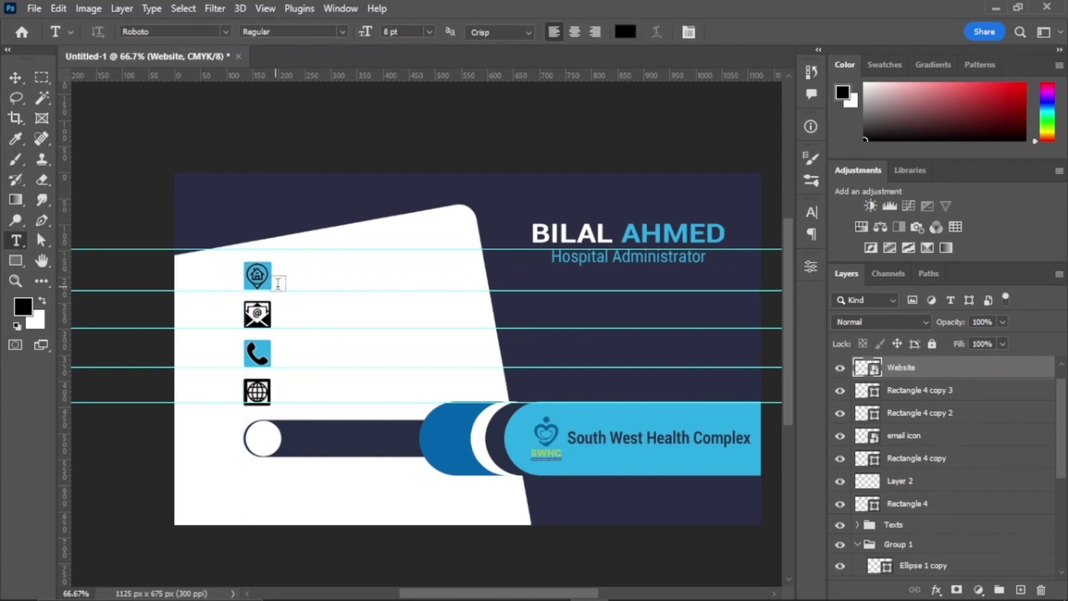
{"action": "left_click", "coordinate": [282, 280]}
{"action": "type", "text": "Near D.C Office Pindi ROad Kohat"}
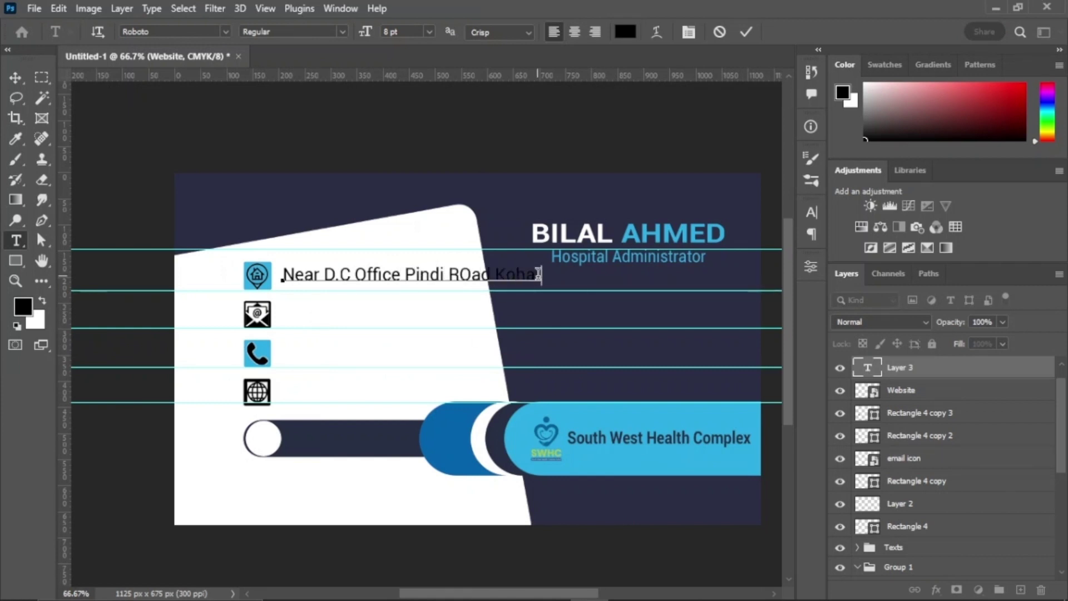
{"action": "left_click_drag", "start_coordinate": [538, 274], "coordinate": [282, 280]}
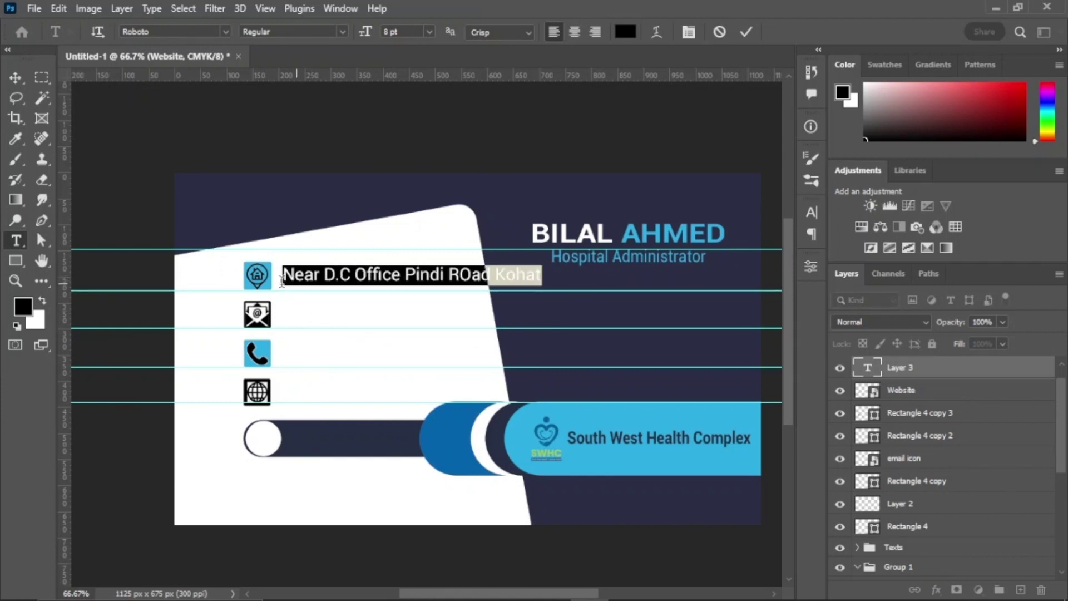
{"action": "left_click_drag", "start_coordinate": [361, 36], "coordinate": [359, 40]}
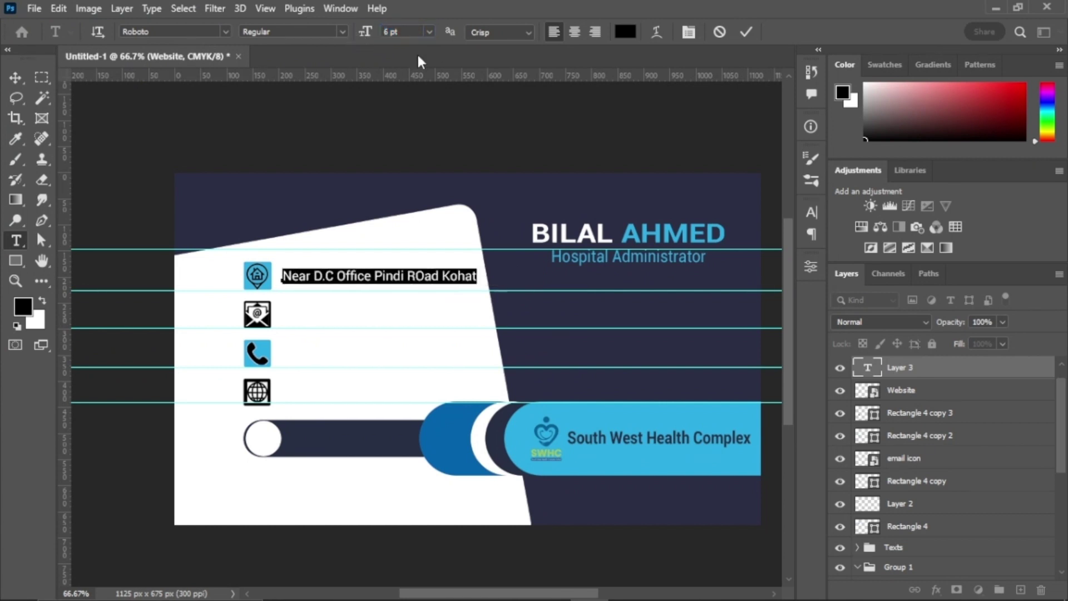
{"action": "left_click", "coordinate": [745, 33]}
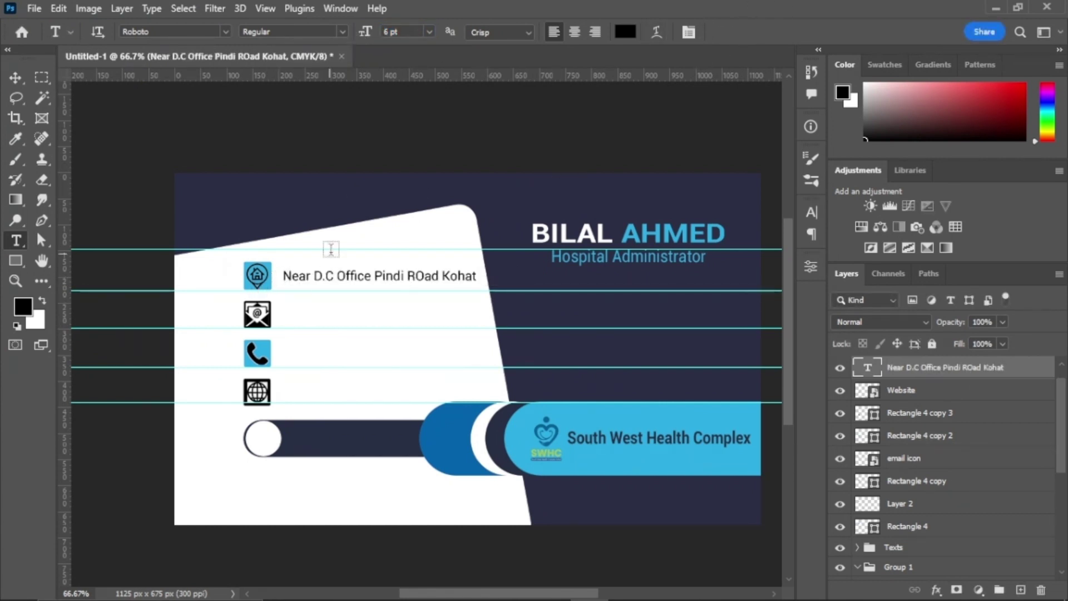
Step: Nudge the address line up level with the home icon
{"action": "key", "text": "ctrl+t"}
{"action": "left_click_drag", "start_coordinate": [378, 285], "coordinate": [391, 288]}
{"action": "key", "text": "ctrl+z"}
{"action": "key", "text": "Up"}
{"action": "key", "text": "Up"}
{"action": "key", "text": "Up"}
{"action": "key", "text": "Up"}
{"action": "key", "text": "Up"}
{"action": "key", "text": "Up"}
{"action": "key", "text": "Up"}
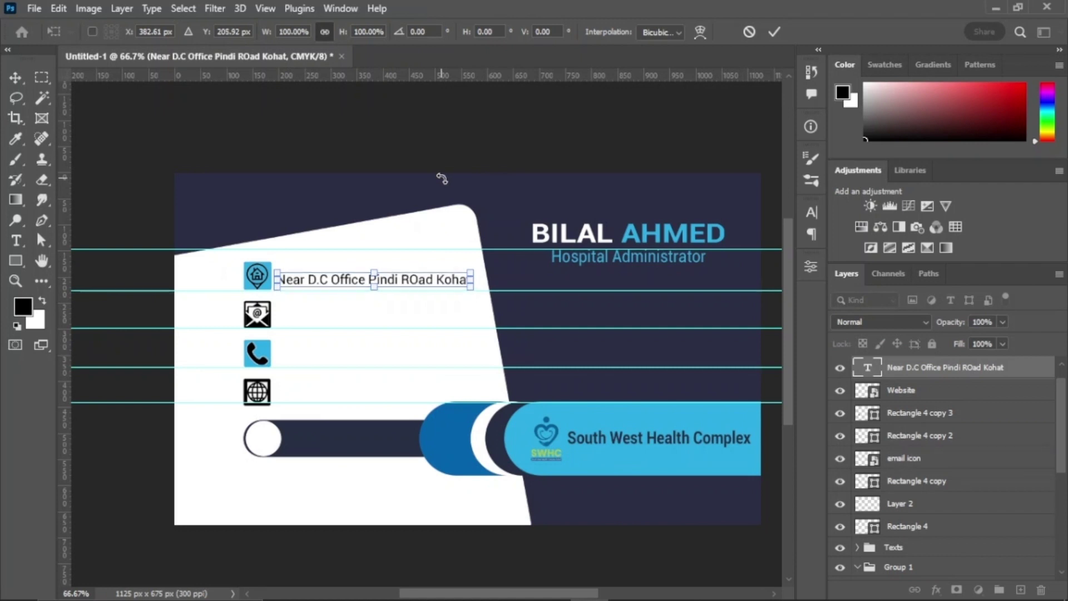
{"action": "left_click", "coordinate": [774, 32]}
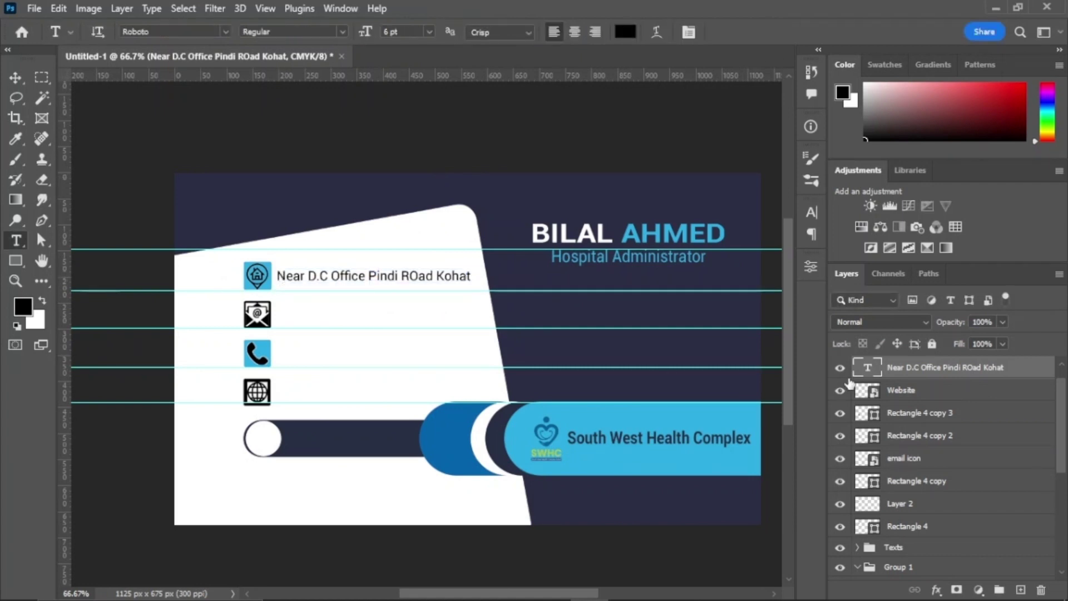
Step: Copy the address line beside the email, phone and website icons, adding a vertical alignment guide
{"action": "key", "text": "ctrl+j"}
{"action": "key", "text": "ctrl+t"}
{"action": "left_click_drag", "start_coordinate": [401, 278], "coordinate": [368, 398]}
{"action": "left_click", "coordinate": [772, 32]}
{"action": "key", "text": "ctrl+j"}
{"action": "key", "text": "ctrl+t"}
{"action": "left_click", "coordinate": [773, 31]}
{"action": "key", "text": "ctrl+j"}
{"action": "key", "text": "ctrl+t"}
{"action": "left_click", "coordinate": [770, 35]}
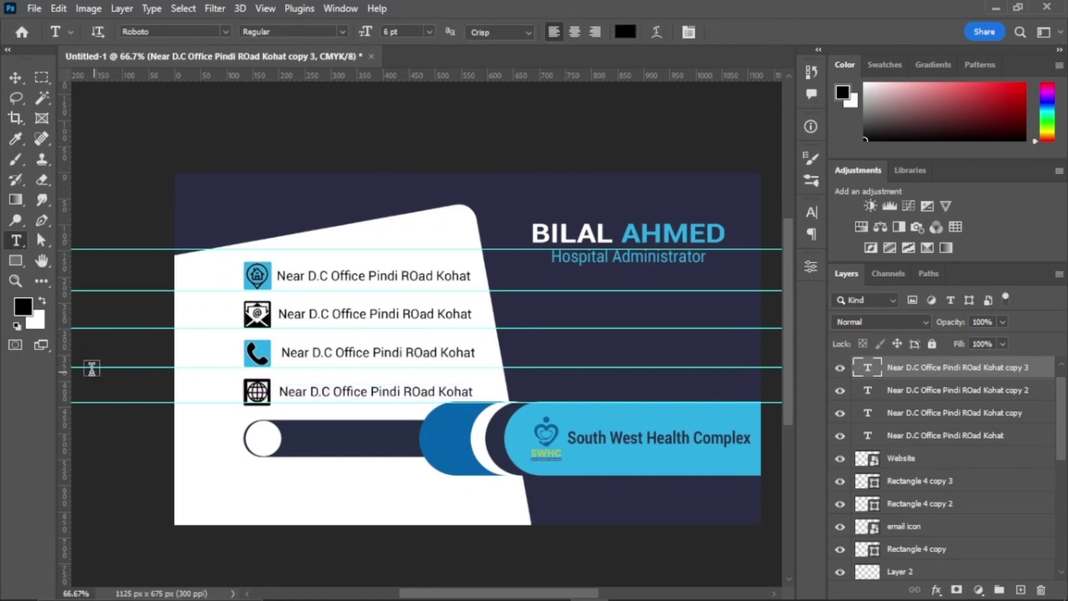
{"action": "left_click_drag", "start_coordinate": [64, 363], "coordinate": [279, 357]}
Step: Nudge the phone, address and website text lines into alignment
{"action": "key", "text": "v"}
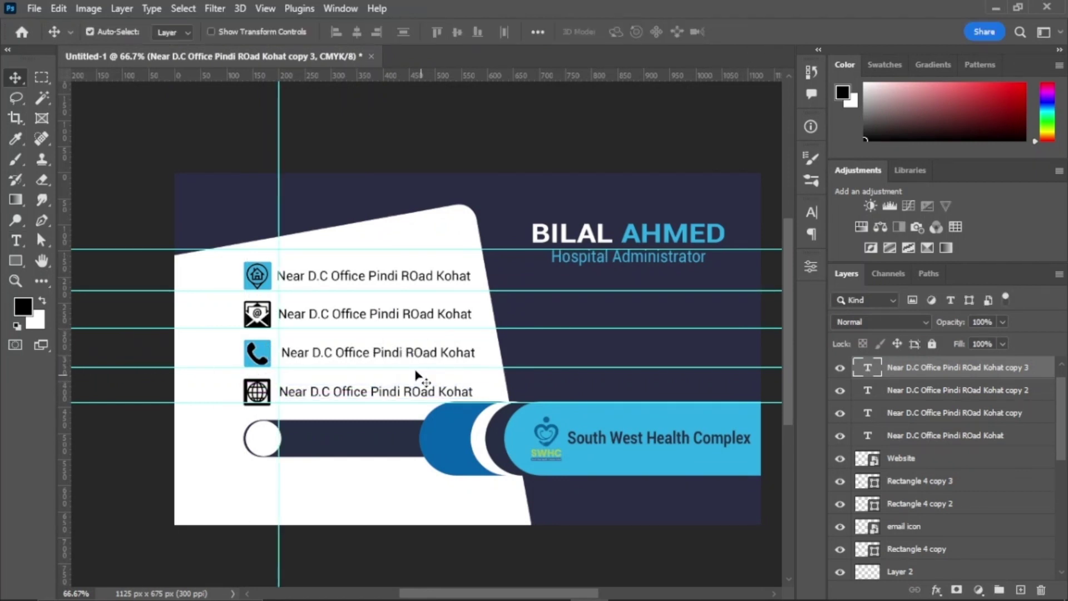
{"action": "left_click", "coordinate": [384, 358]}
{"action": "key", "text": "shift+Left"}
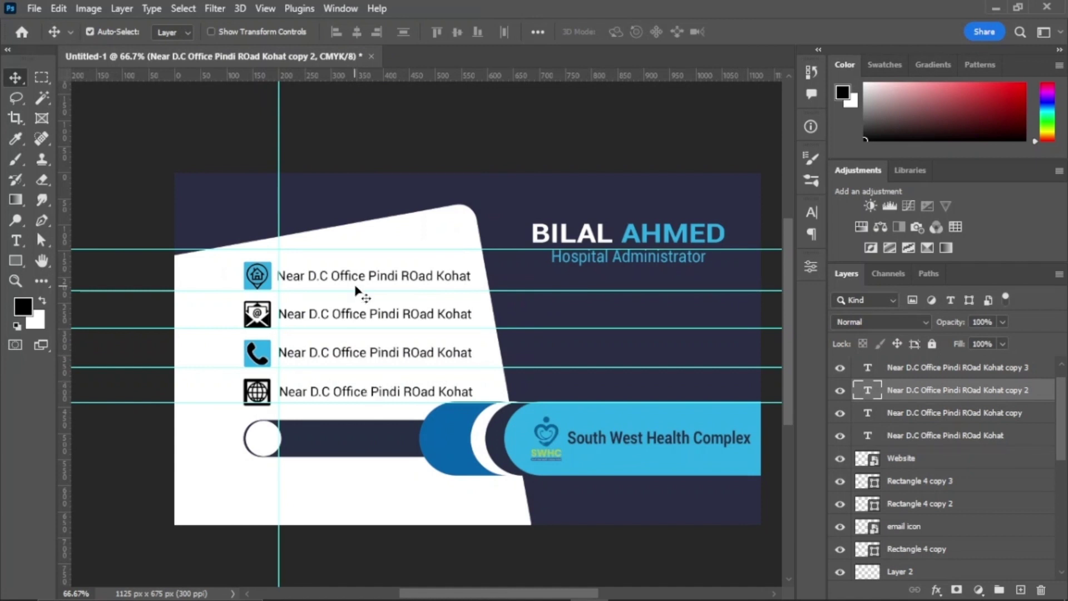
{"action": "left_click", "coordinate": [358, 283]}
{"action": "key", "text": "Right"}
{"action": "key", "text": "Right"}
{"action": "key", "text": "Right"}
{"action": "left_click", "coordinate": [388, 394]}
{"action": "key", "text": "Left"}
{"action": "key", "text": "Left"}
{"action": "key", "text": "Left"}
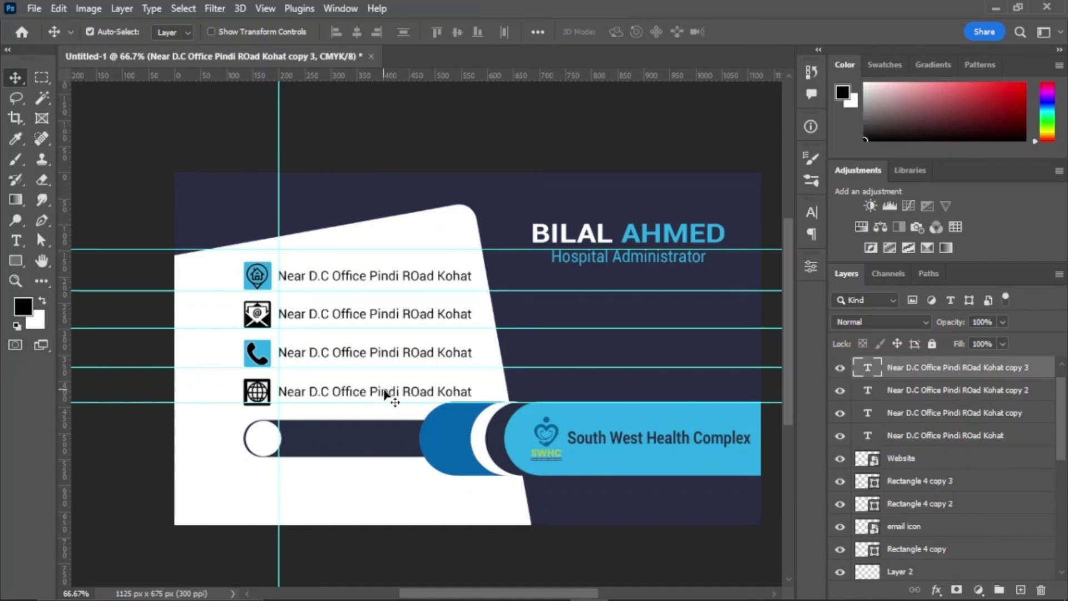
{"action": "key", "text": "Return"}
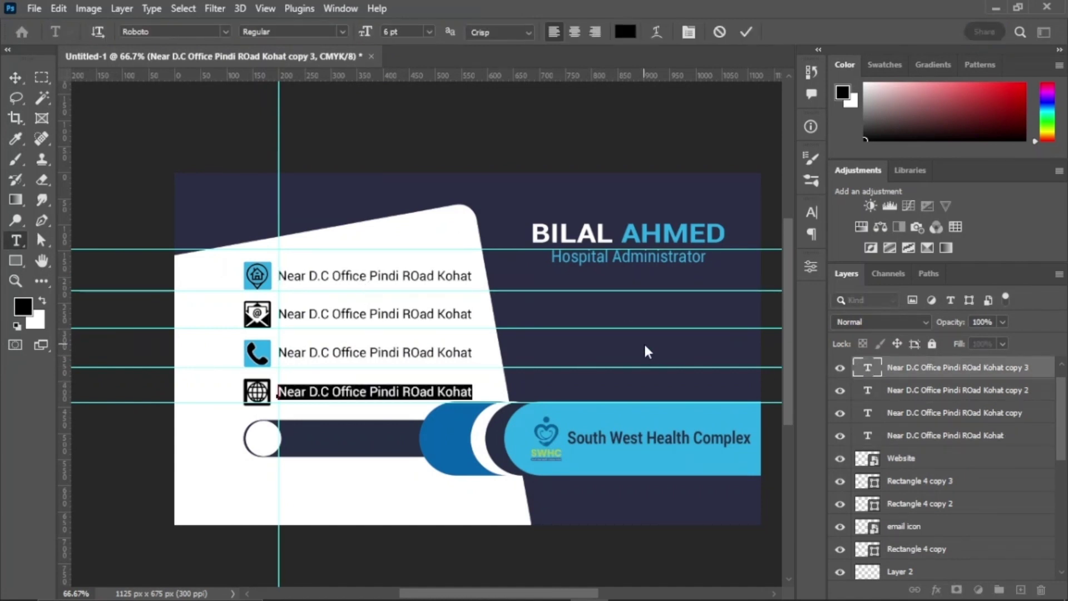
{"action": "type", "text": "www.s"}
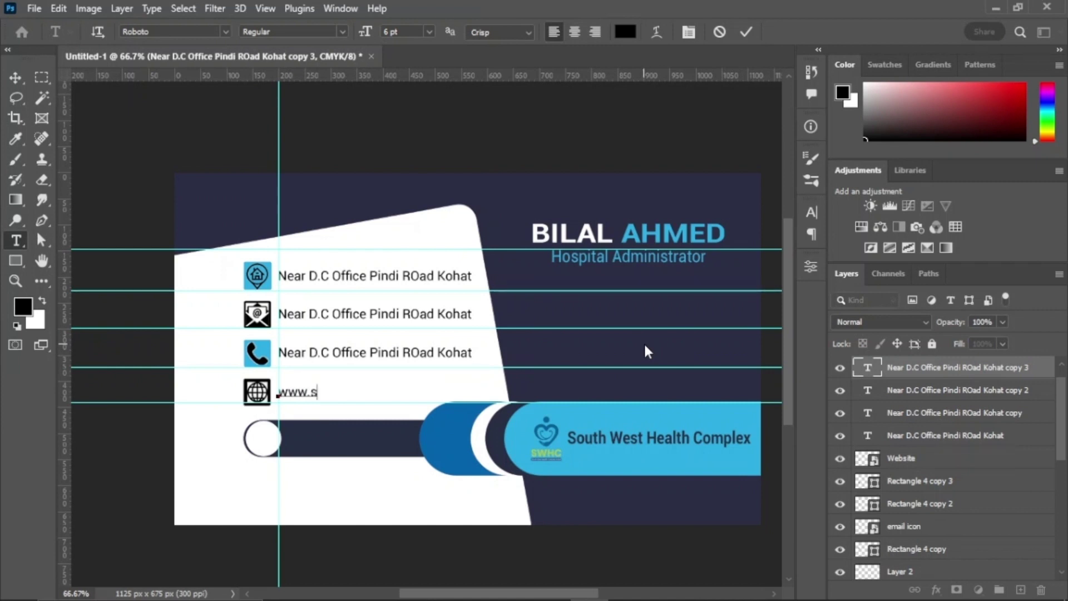
{"action": "type", "text": "whckohat"}
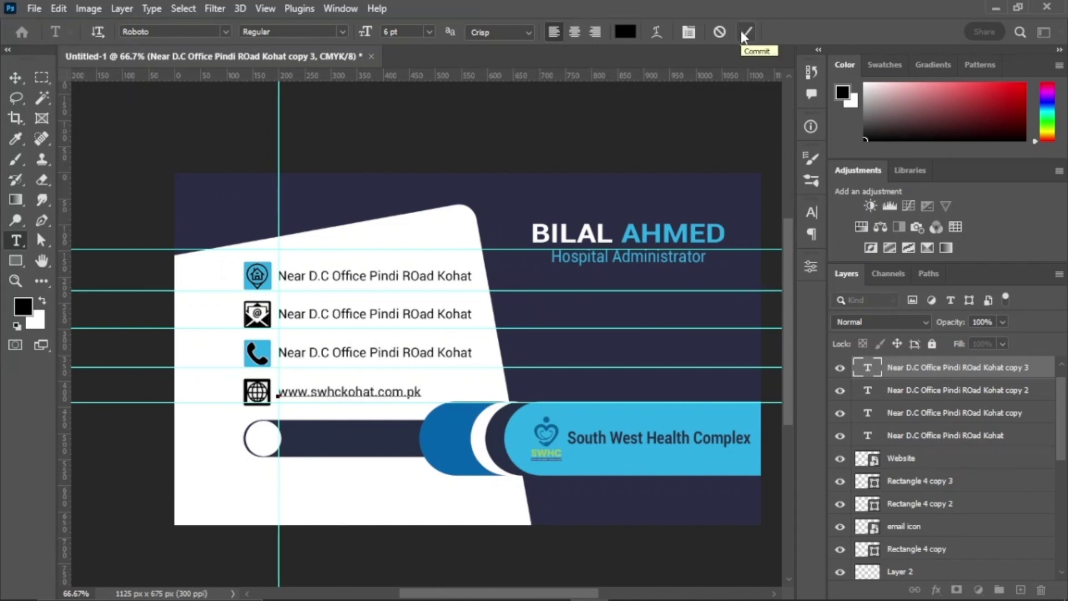
{"action": "left_click_drag", "start_coordinate": [421, 392], "coordinate": [283, 396]}
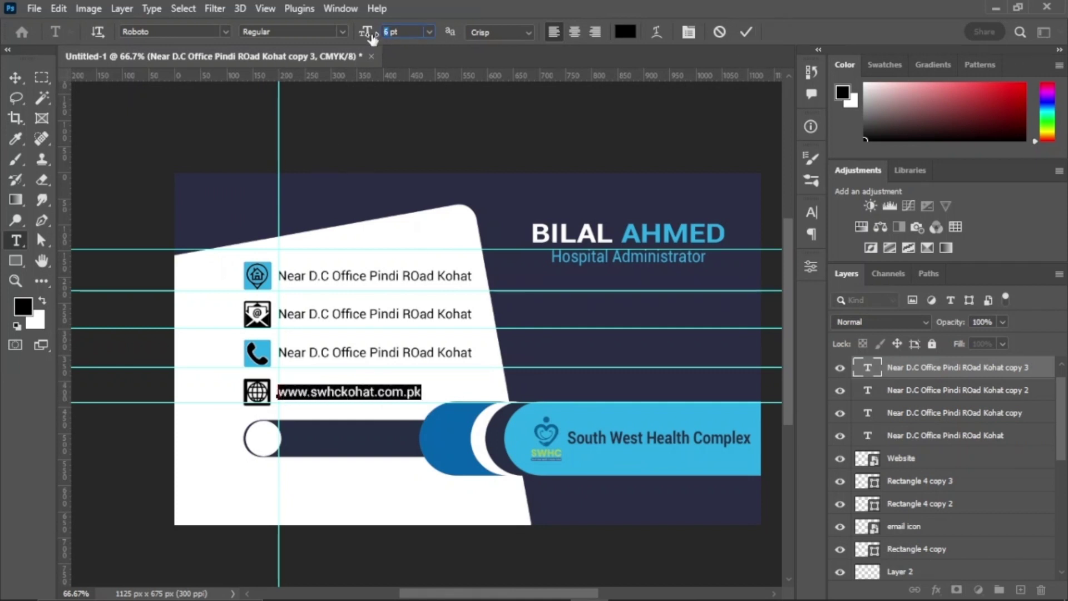
{"action": "left_click", "coordinate": [746, 31]}
Step: Replace the phone row's placeholder text with the phone number
{"action": "left_click", "coordinate": [497, 367], "text": "ctrl"}
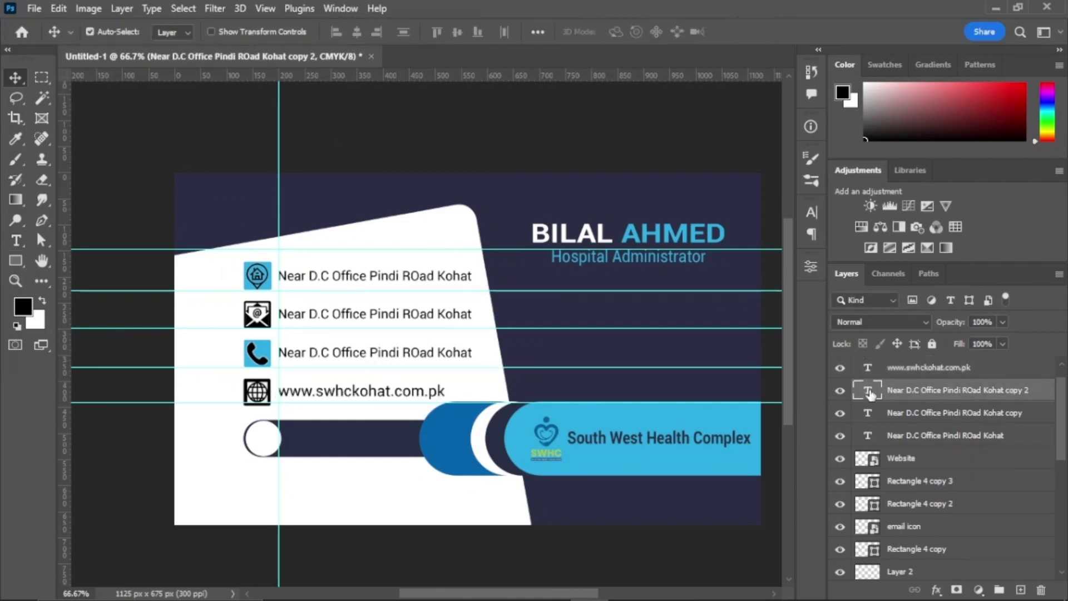
{"action": "key", "text": "Return"}
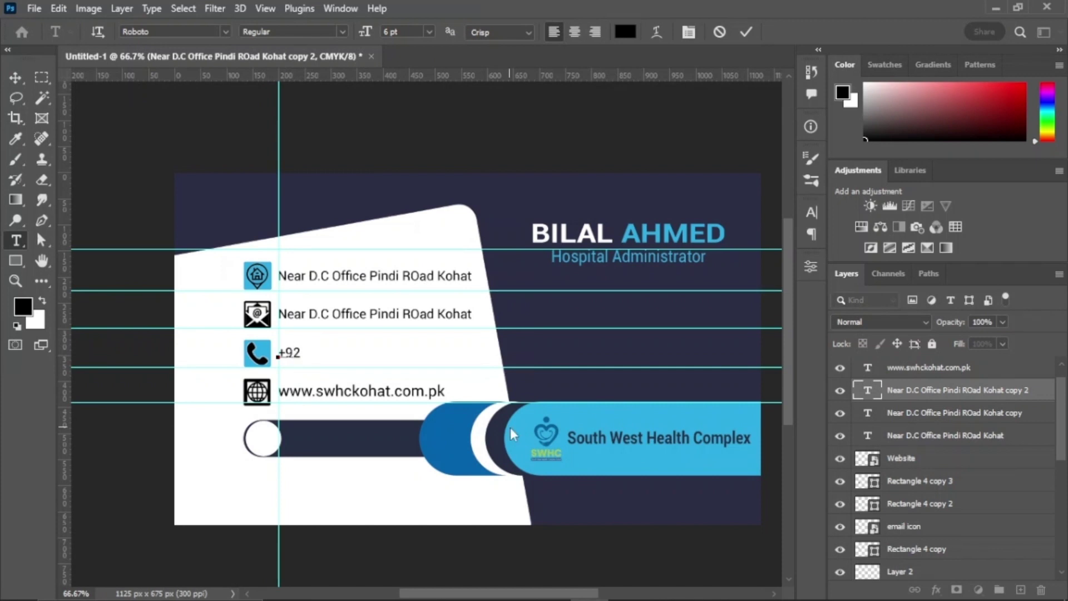
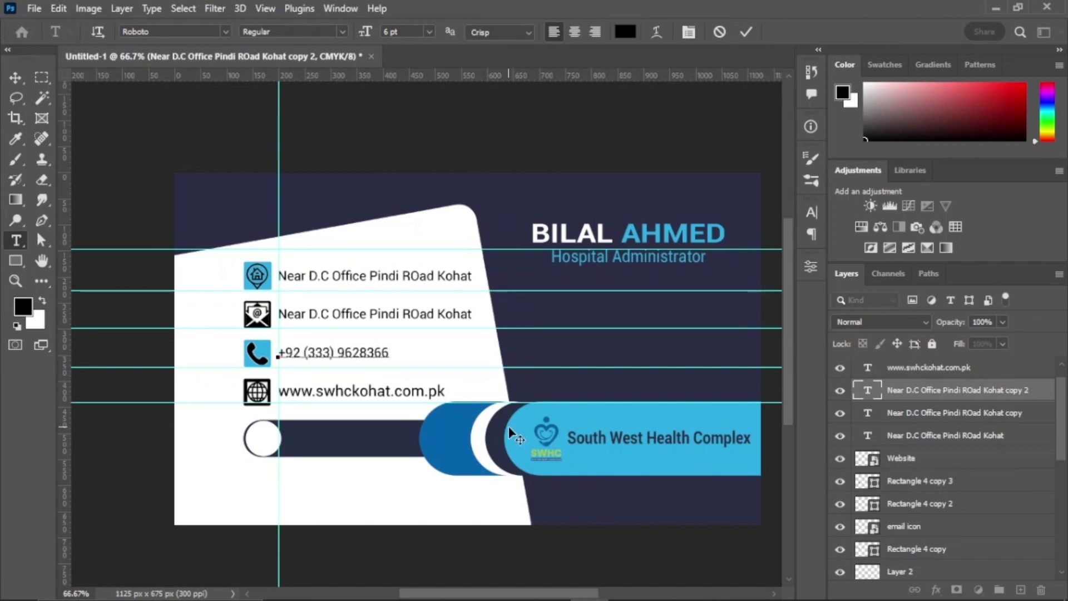
{"action": "left_click_drag", "start_coordinate": [390, 352], "coordinate": [293, 242]}
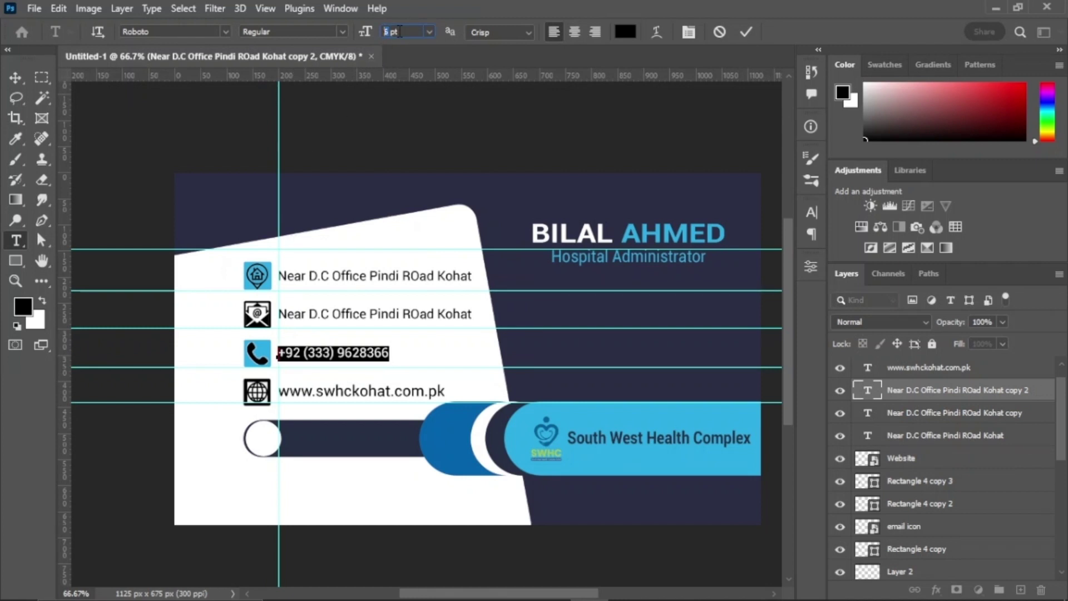
{"action": "key", "text": "ctrl+Return"}
Step: Replace the email row's placeholder text with the email address
{"action": "left_click", "coordinate": [453, 334], "text": "ctrl"}
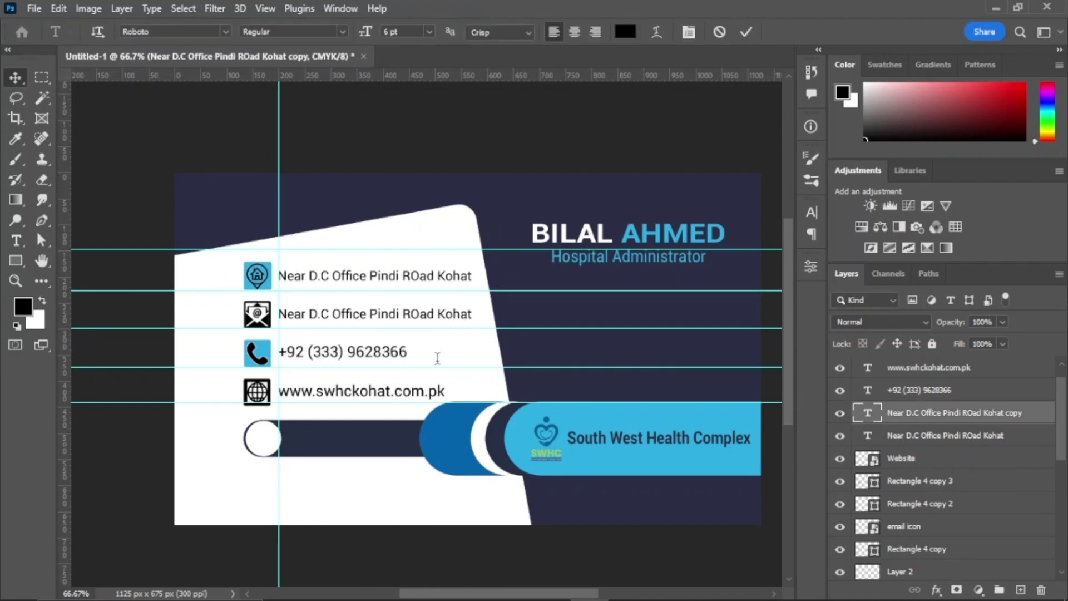
{"action": "key", "text": "Return"}
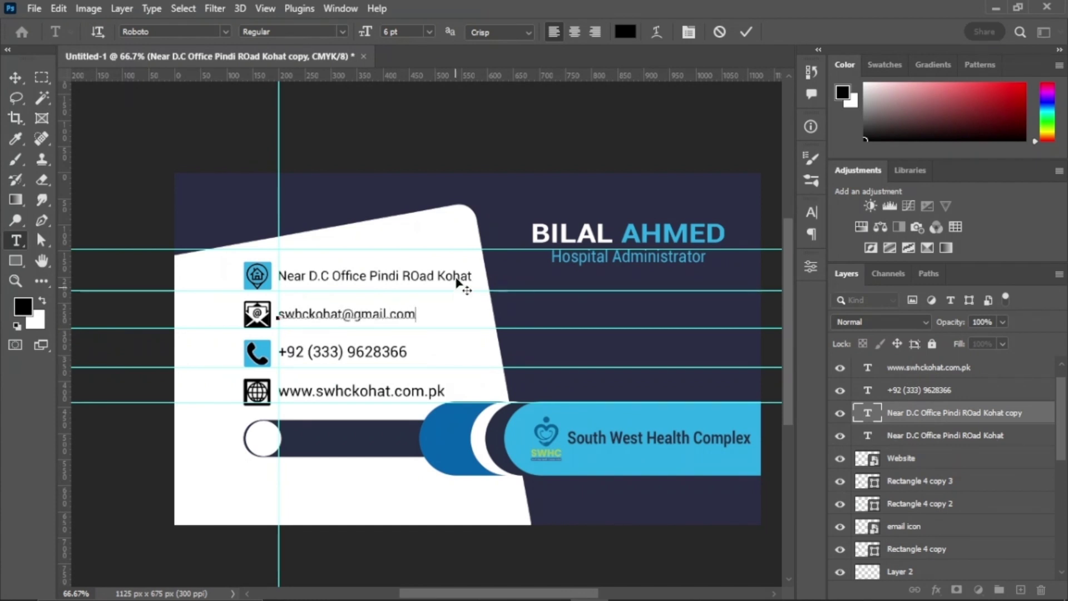
{"action": "left_click_drag", "start_coordinate": [416, 315], "coordinate": [278, 305]}
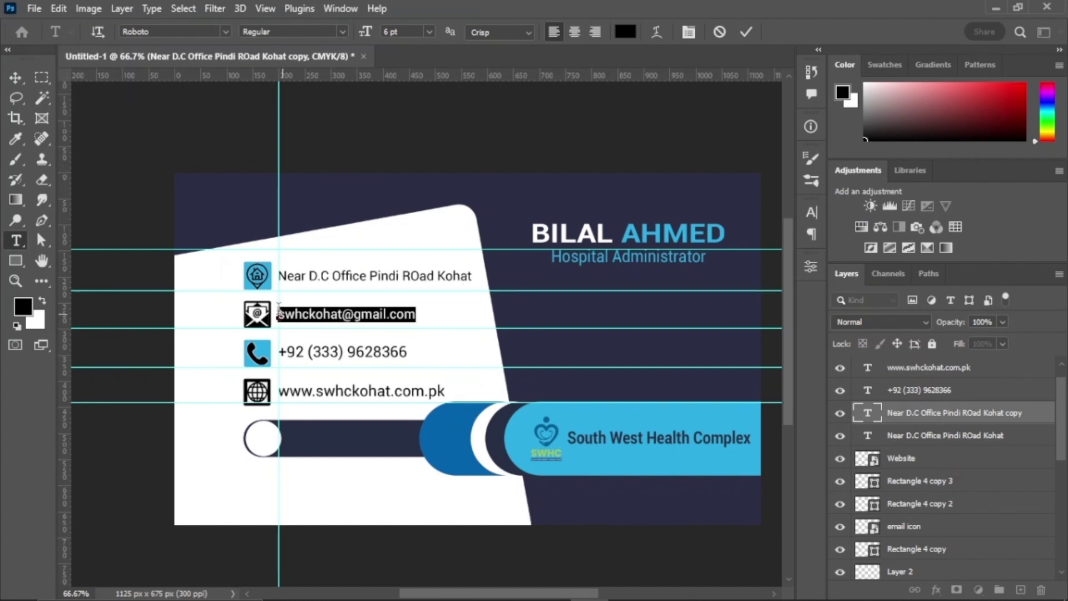
{"action": "left_click", "coordinate": [746, 32]}
Step: Select the address line's layer and open its text for editing
{"action": "key", "text": "v"}
{"action": "left_click", "coordinate": [869, 439]}
{"action": "double_click", "coordinate": [868, 436]}
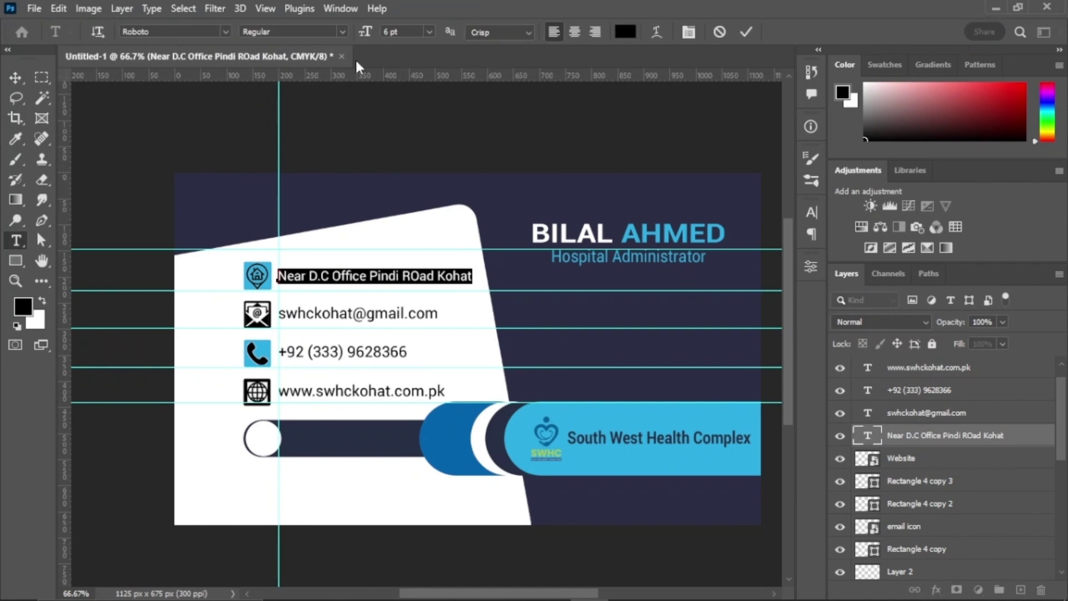
Step: Commit the address text and narrow it to about 88% width, leaving the email size unchanged
{"action": "left_click", "coordinate": [746, 32]}
{"action": "key", "text": "v"}
{"action": "key", "text": "ctrl+t"}
{"action": "left_click_drag", "start_coordinate": [504, 274], "coordinate": [484, 275]}
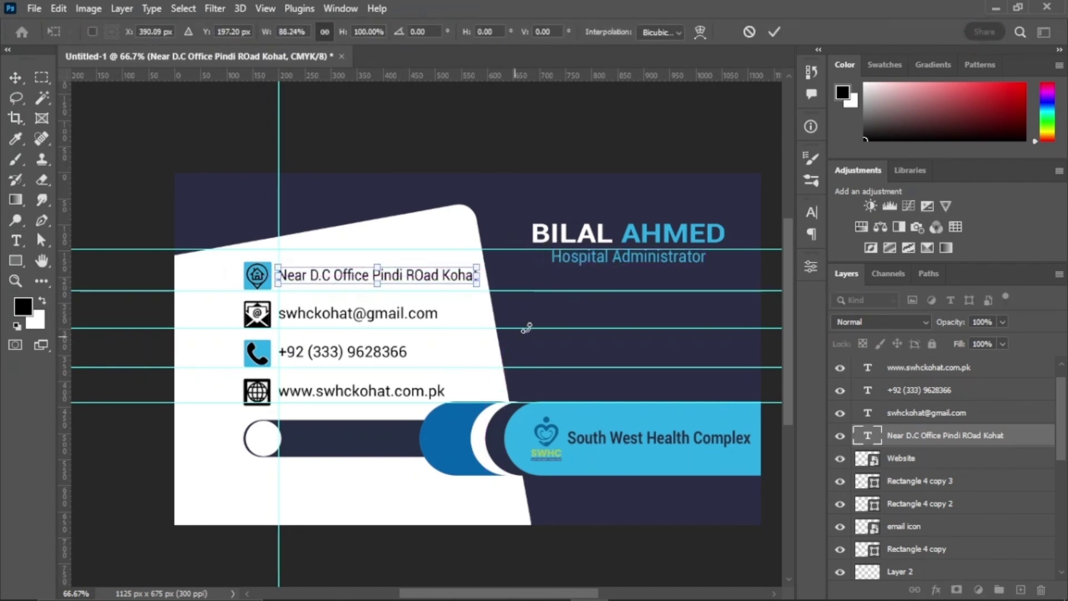
{"action": "left_click", "coordinate": [774, 34]}
{"action": "left_click", "coordinate": [388, 313]}
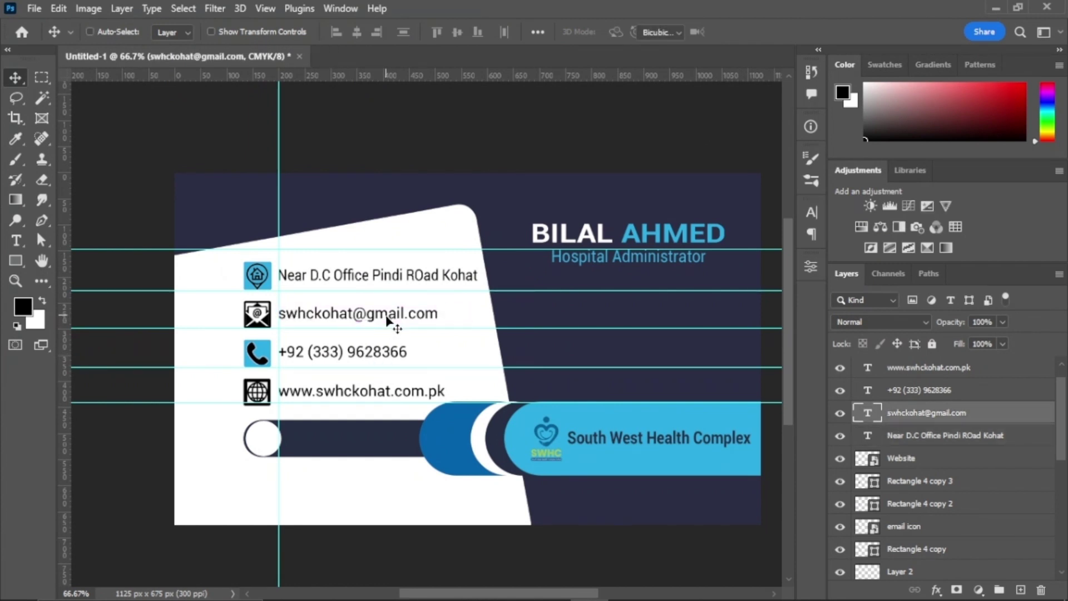
{"action": "key", "text": "ctrl+t"}
{"action": "key", "text": "Return"}
Step: Widen the phone number to about 123% and shrink the website line to about 96%
{"action": "left_click", "coordinate": [392, 352]}
{"action": "key", "text": "ctrl+t"}
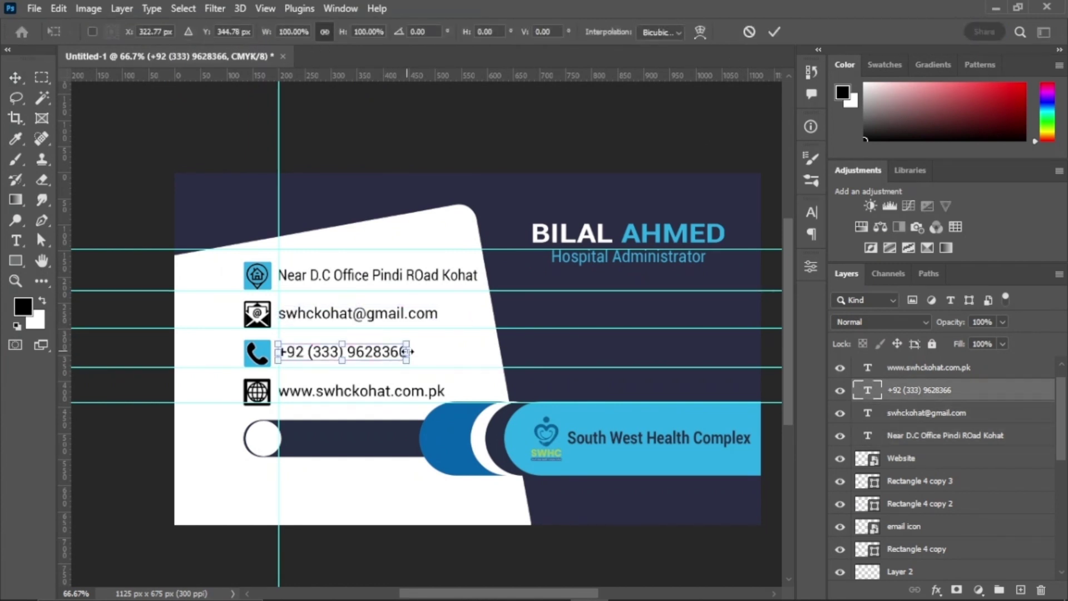
{"action": "left_click_drag", "start_coordinate": [409, 351], "coordinate": [435, 351]}
{"action": "left_click", "coordinate": [775, 32]}
{"action": "left_click", "coordinate": [440, 393]}
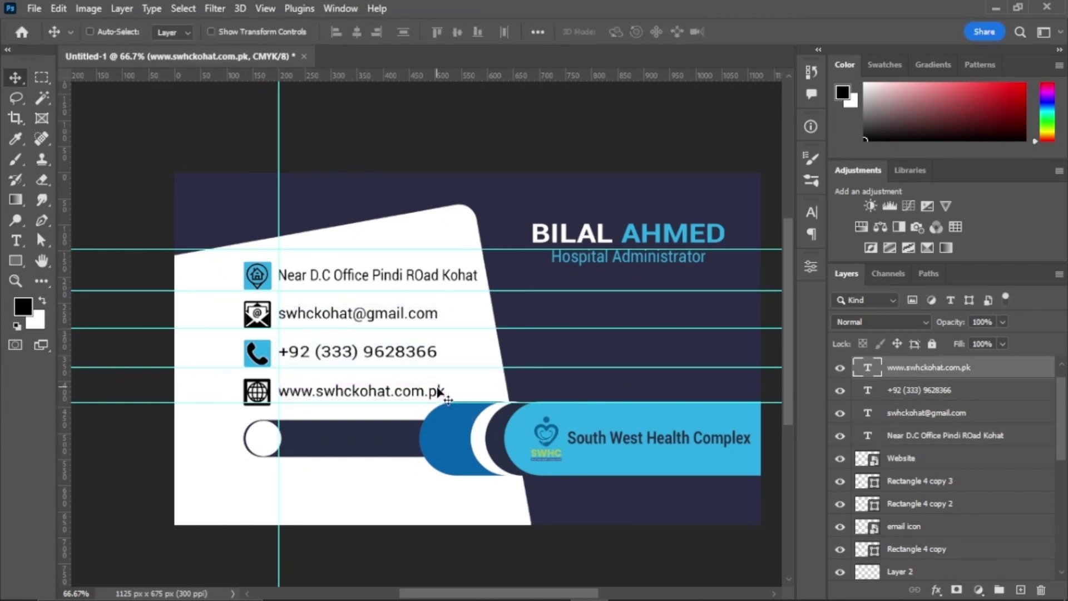
{"action": "key", "text": "ctrl+t"}
{"action": "left_click_drag", "start_coordinate": [444, 391], "coordinate": [437, 393]}
{"action": "left_click", "coordinate": [775, 31]}
Step: Drag the four horizontal guides and the vertical guide off the card
{"action": "left_click_drag", "start_coordinate": [501, 248], "coordinate": [540, 77]}
{"action": "left_click_drag", "start_coordinate": [526, 328], "coordinate": [556, 65]}
{"action": "left_click_drag", "start_coordinate": [525, 367], "coordinate": [563, 51]}
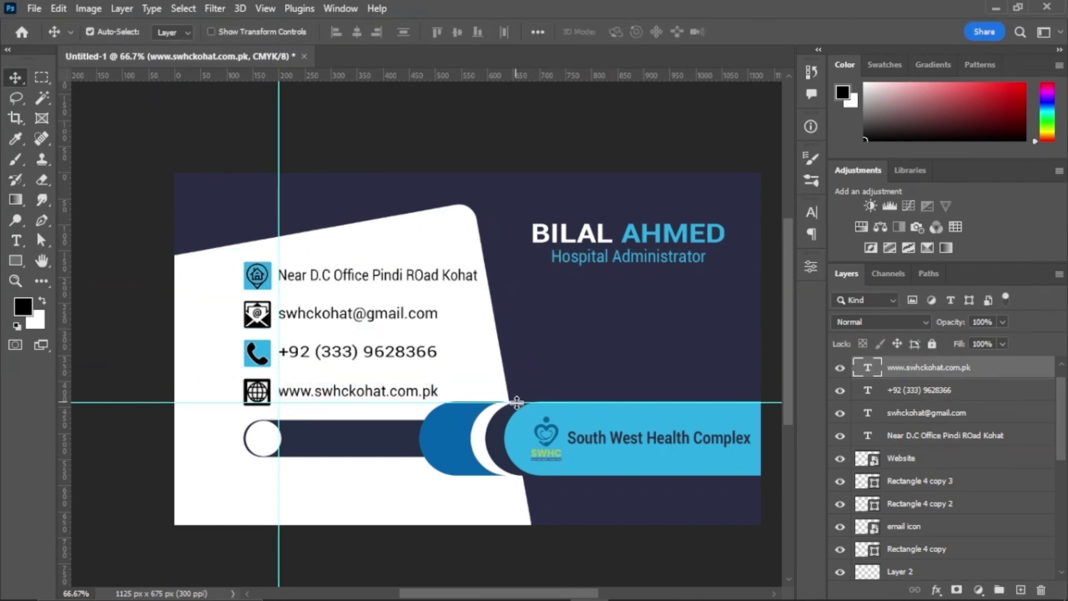
{"action": "left_click_drag", "start_coordinate": [518, 403], "coordinate": [550, 73]}
{"action": "left_click_drag", "start_coordinate": [279, 237], "coordinate": [59, 211]}
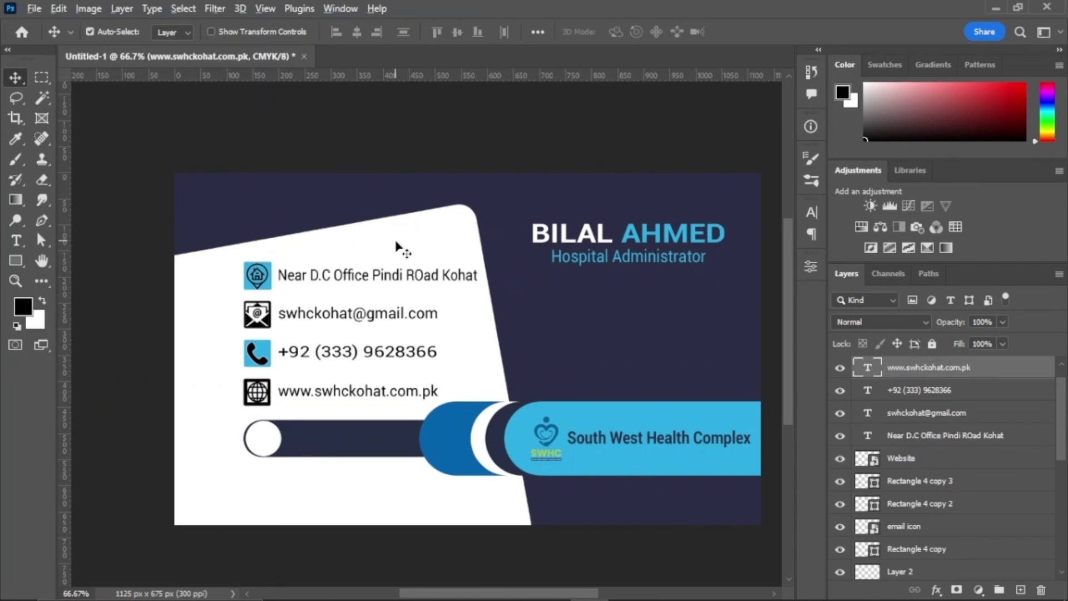
{"action": "scroll", "coordinate": [465, 282], "scroll_direction": "right", "scroll_amount": 3}
Step: Move the Hospital Administrator title lower and set the name's first word to Regular
{"action": "left_click", "coordinate": [578, 225]}
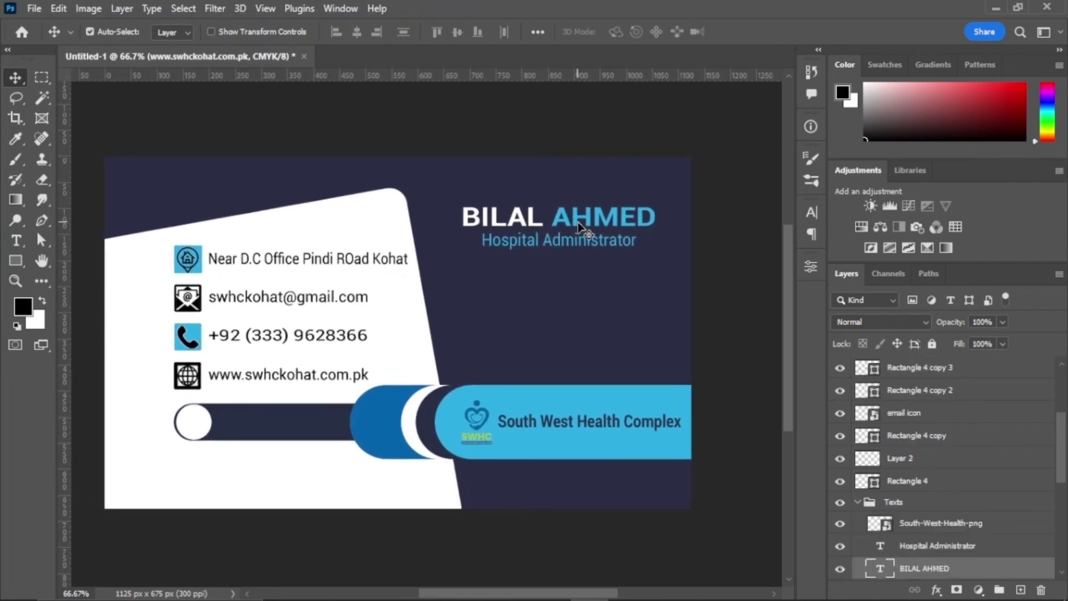
{"action": "mouse_move", "coordinate": [579, 246]}
{"action": "left_mouse_down"}
{"action": "mouse_move", "coordinate": [594, 285]}
{"action": "mouse_move", "coordinate": [573, 261]}
{"action": "left_mouse_up"}
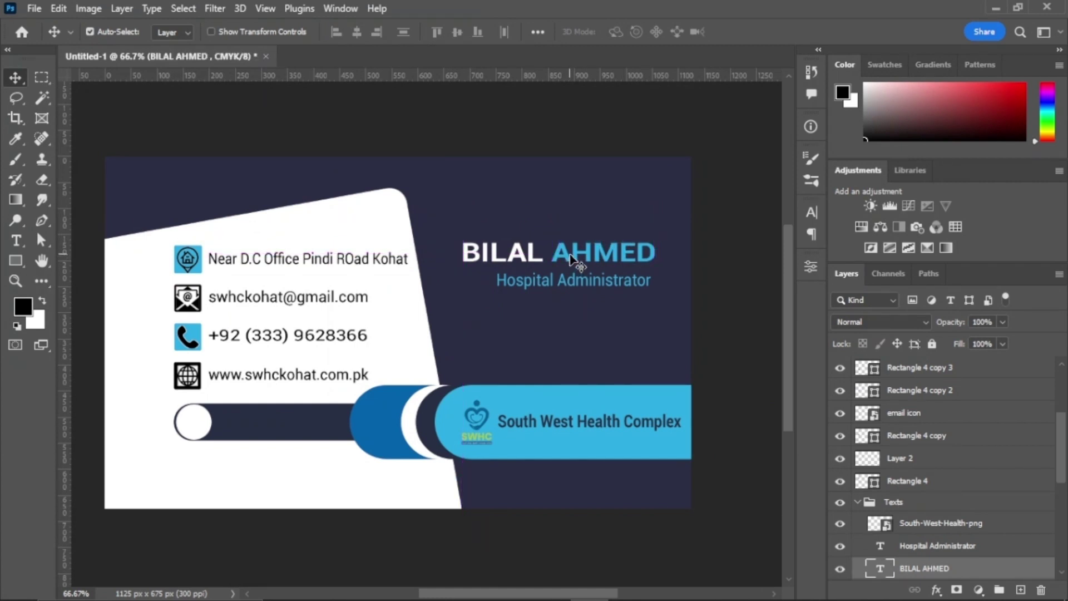
{"action": "double_click", "coordinate": [885, 571]}
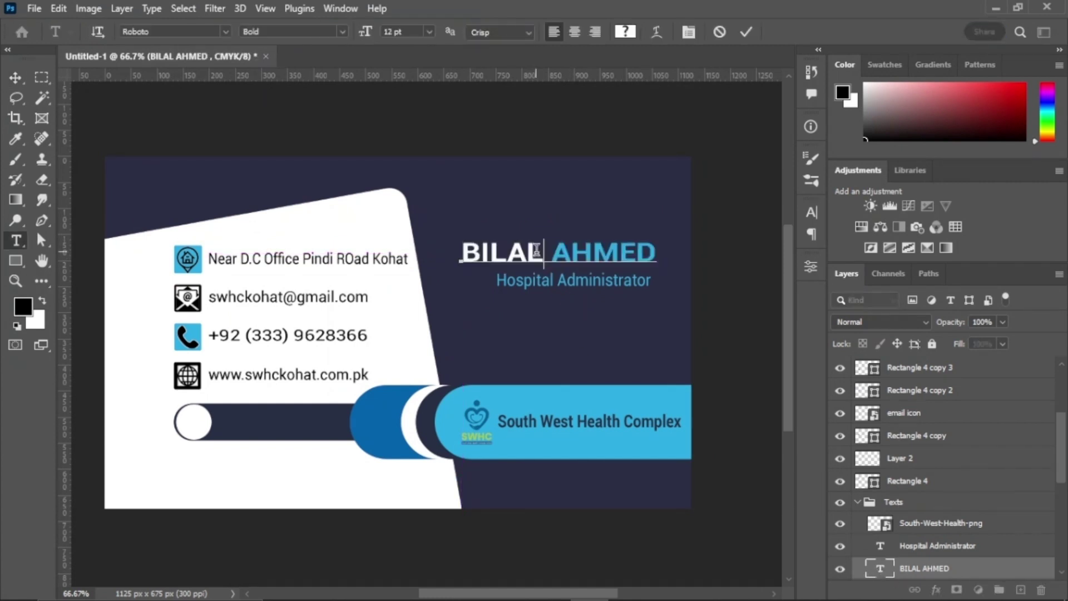
{"action": "double_click", "coordinate": [502, 252]}
{"action": "left_click", "coordinate": [311, 32]}
{"action": "left_click", "coordinate": [356, 160]}
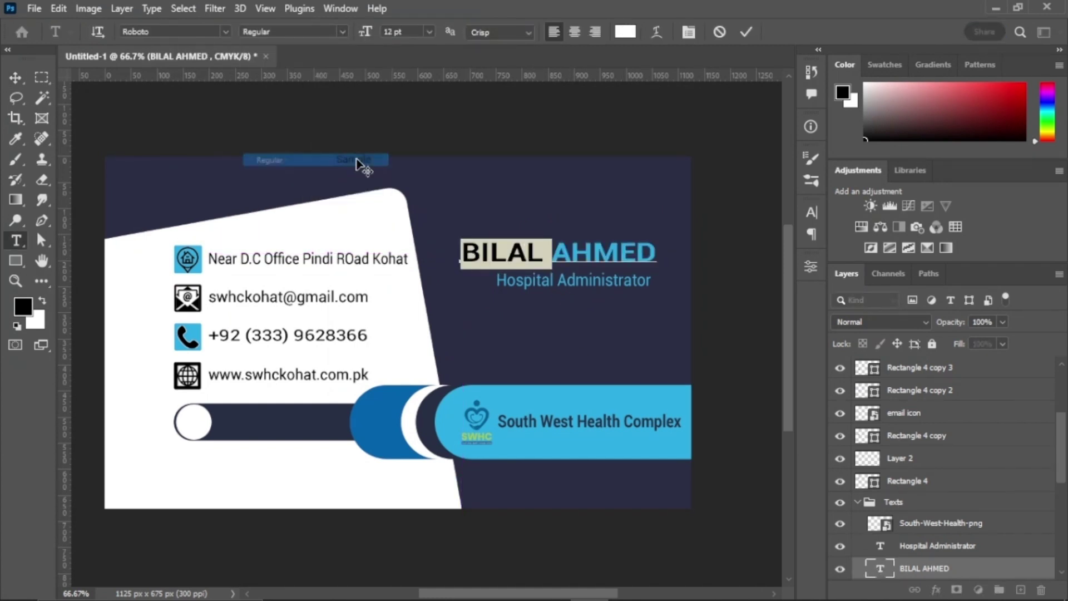
{"action": "left_click", "coordinate": [746, 32]}
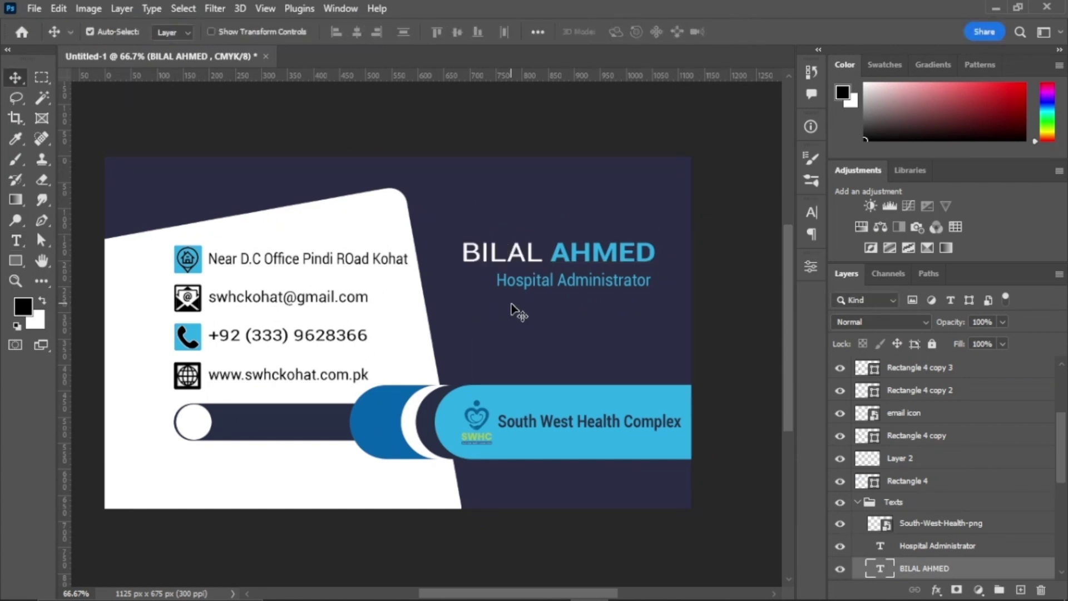
Step: Make the Hospital Administrator title text white
{"action": "double_click", "coordinate": [523, 281]}
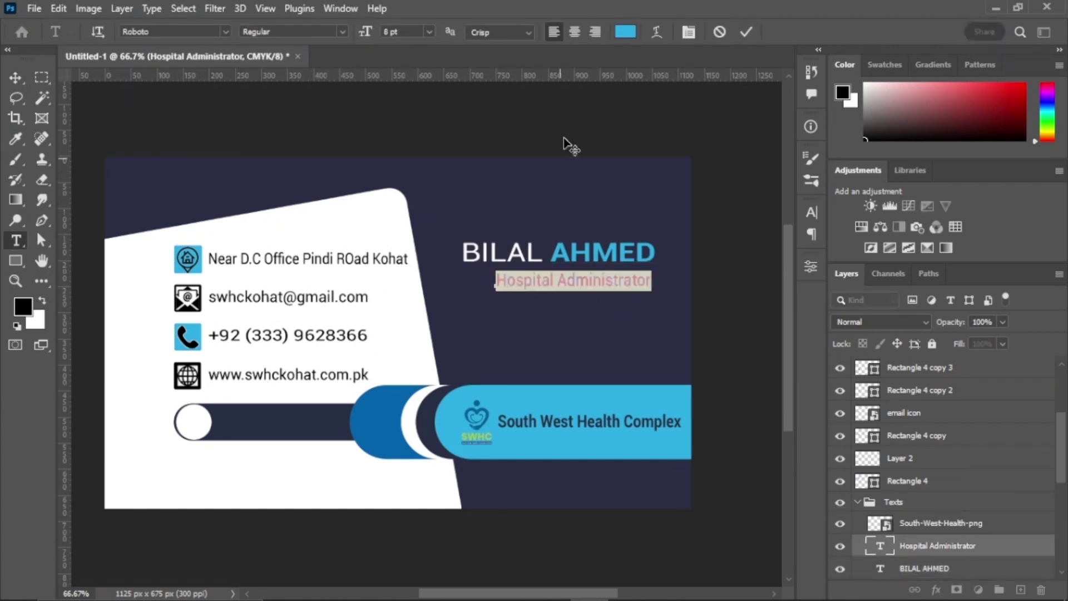
{"action": "left_click", "coordinate": [625, 31]}
{"action": "type", "text": "0"}
{"action": "left_click", "coordinate": [1006, 135]}
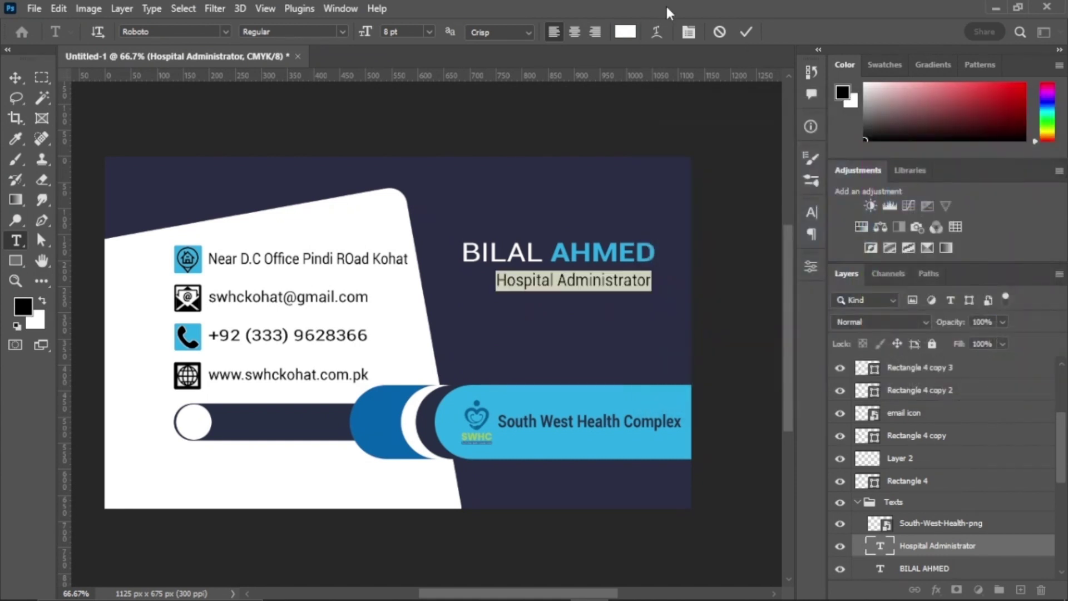
{"action": "left_click", "coordinate": [746, 31]}
Step: Slightly narrow the title and nudge it left and up into place
{"action": "key", "text": "ctrl+t"}
{"action": "left_click_drag", "start_coordinate": [497, 279], "coordinate": [512, 280]}
{"action": "left_click", "coordinate": [774, 32]}
{"action": "left_click_drag", "start_coordinate": [585, 284], "coordinate": [582, 283]}
{"action": "key", "text": "Left"}
{"action": "key", "text": "Left"}
{"action": "key", "text": "Left"}
{"action": "key", "text": "Left"}
{"action": "key", "text": "Left"}
{"action": "key", "text": "Left"}
{"action": "key", "text": "Left"}
{"action": "key", "text": "Up"}
{"action": "key", "text": "Up"}
{"action": "key", "text": "Up"}
{"action": "key", "text": "Up"}
{"action": "key", "text": "Up"}
{"action": "key", "text": "Up"}
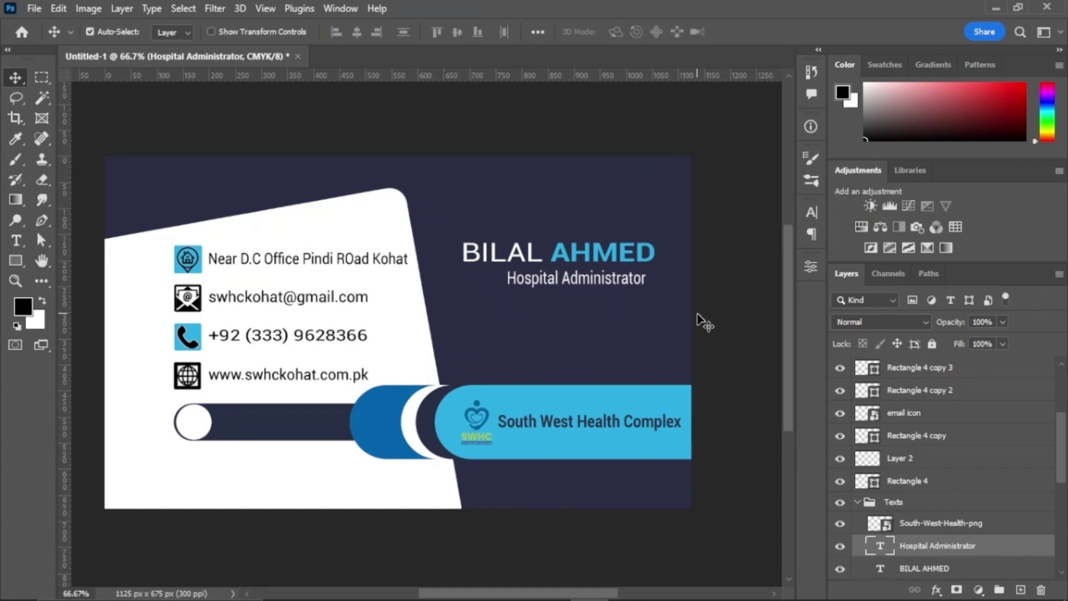
{"action": "left_click", "coordinate": [12, 264]}
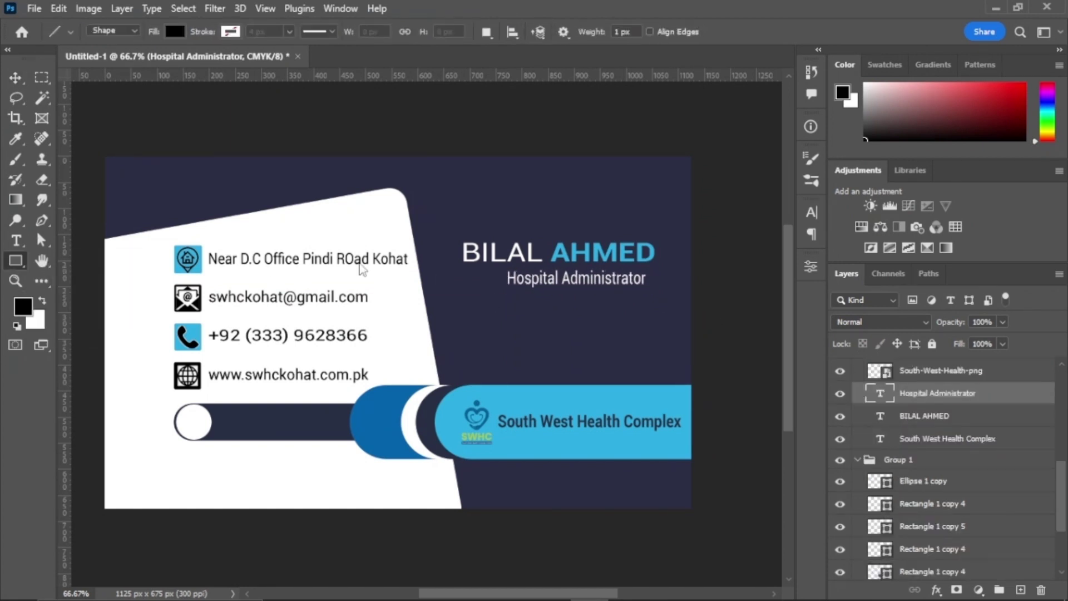
Step: Draw a thin rectangle bar and fill it with blue
{"action": "key", "text": "u"}
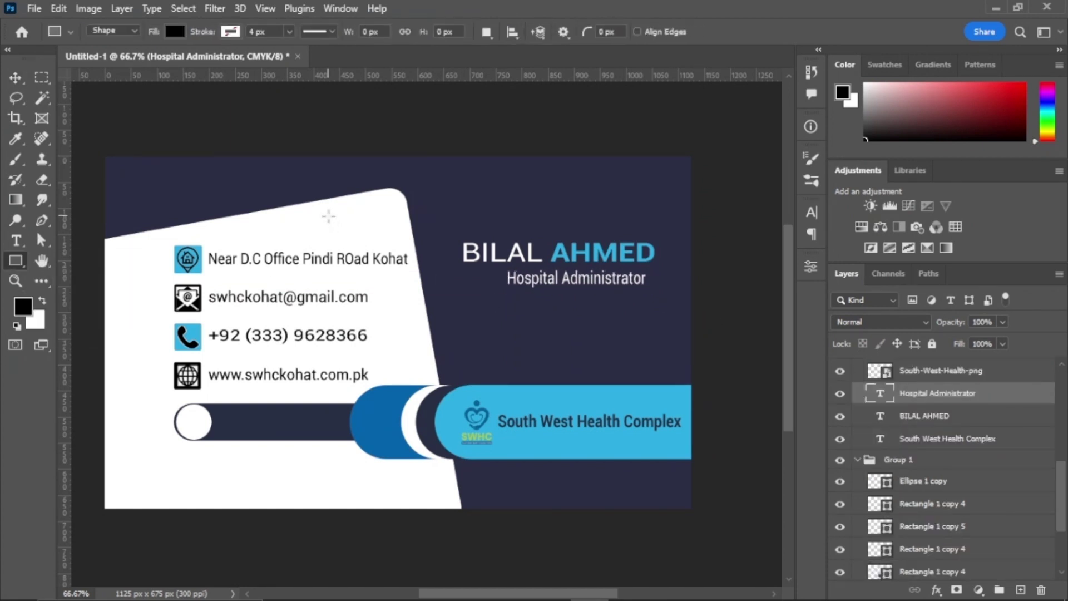
{"action": "left_click_drag", "start_coordinate": [295, 216], "coordinate": [354, 218]}
{"action": "left_click", "coordinate": [630, 424]}
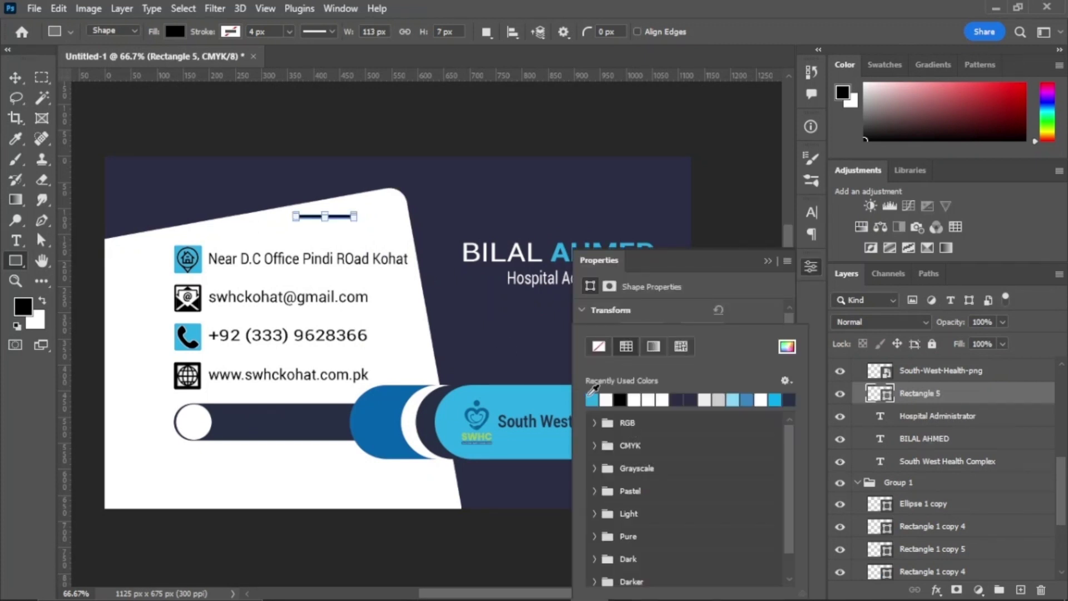
{"action": "left_click", "coordinate": [775, 400]}
{"action": "left_click", "coordinate": [811, 267]}
Step: Position the blue bar beside the Hospital Administrator title and scale it
{"action": "key", "text": "v"}
{"action": "left_click_drag", "start_coordinate": [325, 216], "coordinate": [461, 279]}
{"action": "key", "text": "ctrl+t"}
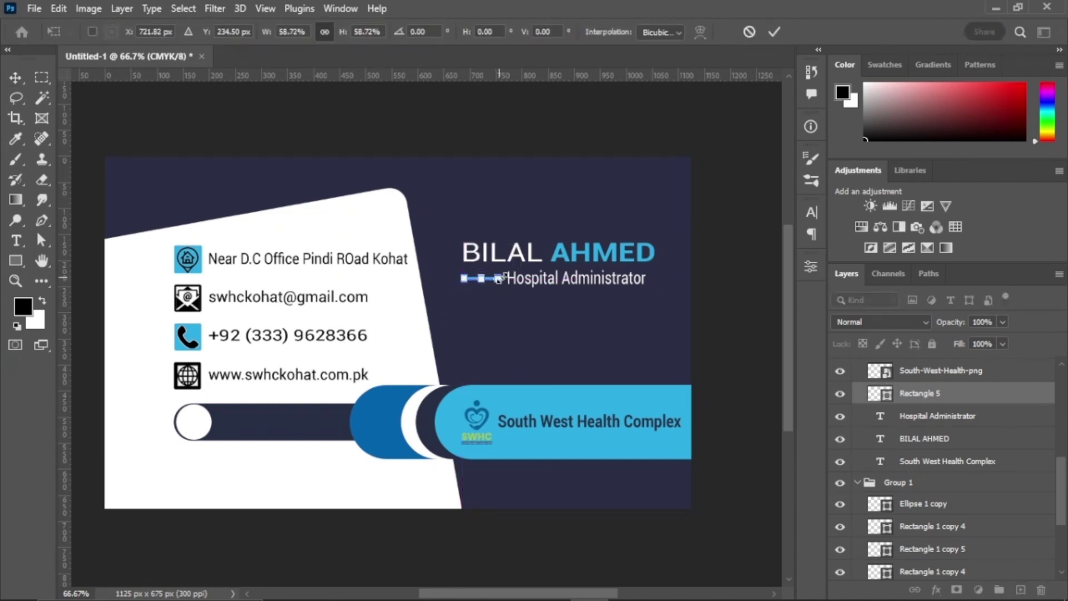
{"action": "left_click", "coordinate": [774, 31]}
{"action": "left_click", "coordinate": [332, 505]}
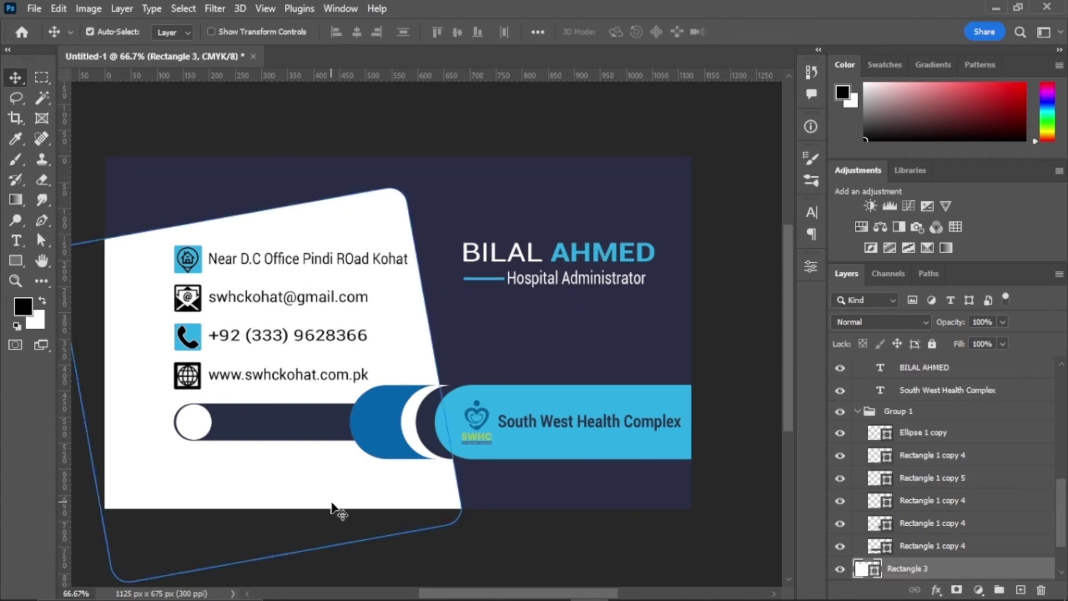
Step: Show the Front group and group all the back-side layers together
{"action": "scroll", "coordinate": [995, 513], "scroll_direction": "down", "scroll_amount": 3}
{"action": "left_click", "coordinate": [840, 525]}
{"action": "scroll", "coordinate": [990, 429], "scroll_direction": "up", "scroll_amount": 6}
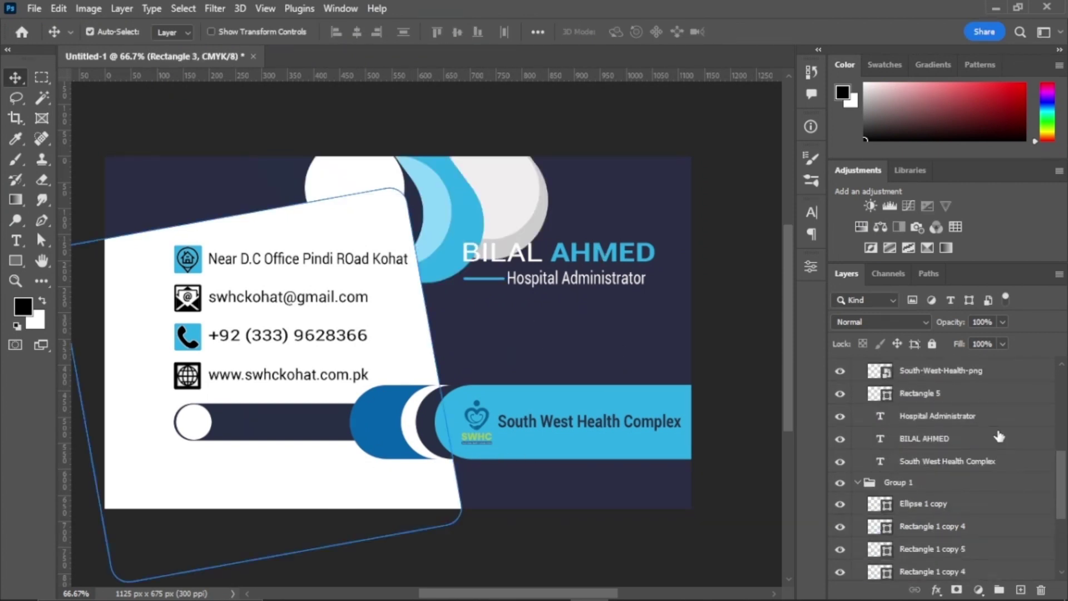
{"action": "left_click", "coordinate": [919, 376], "text": "shift"}
{"action": "key", "text": "ctrl+g"}
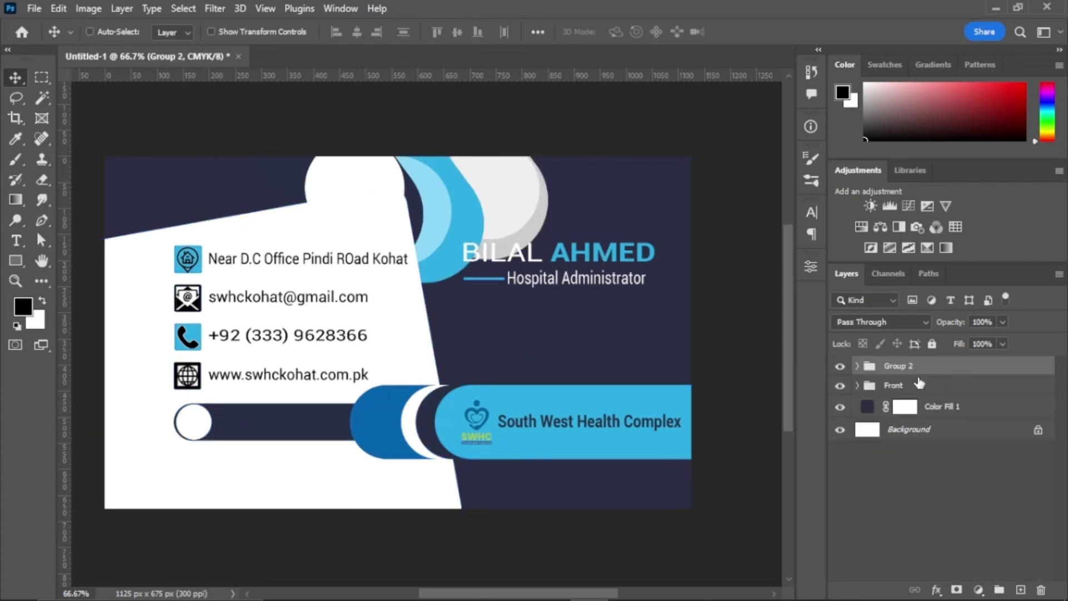
Step: Name the new group 'Back' and switch the view to the card's front side
{"action": "left_click", "coordinate": [839, 385]}
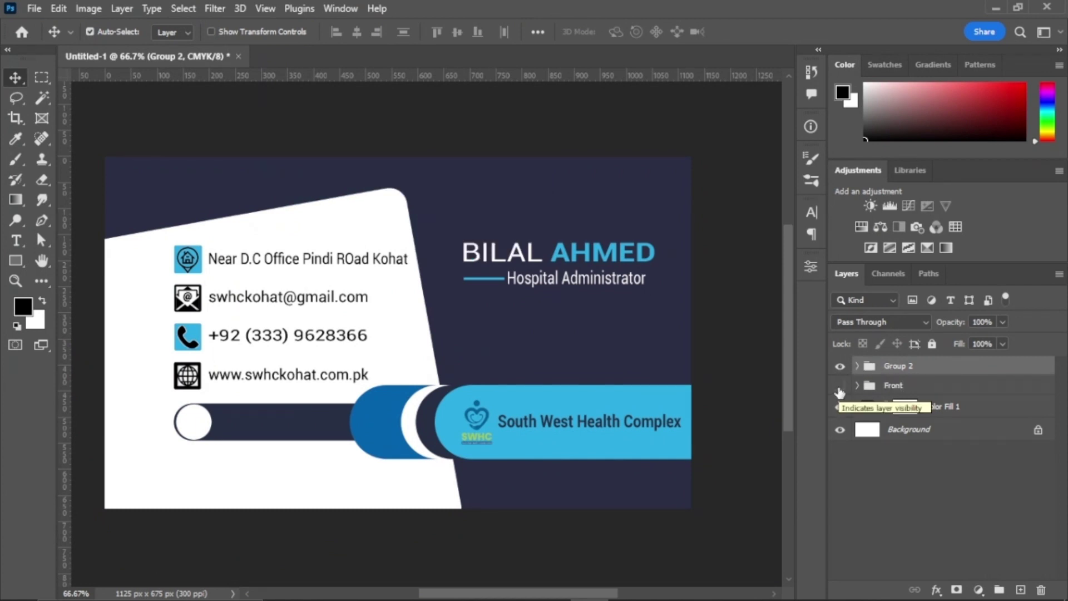
{"action": "double_click", "coordinate": [897, 366]}
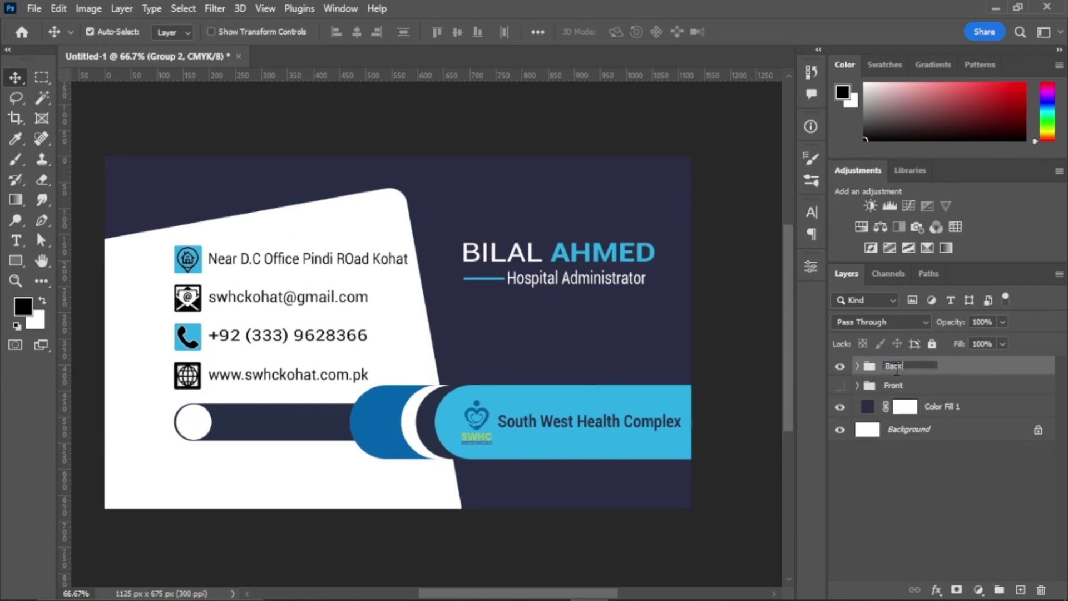
{"action": "type", "text": "Back"}
{"action": "key", "text": "Return"}
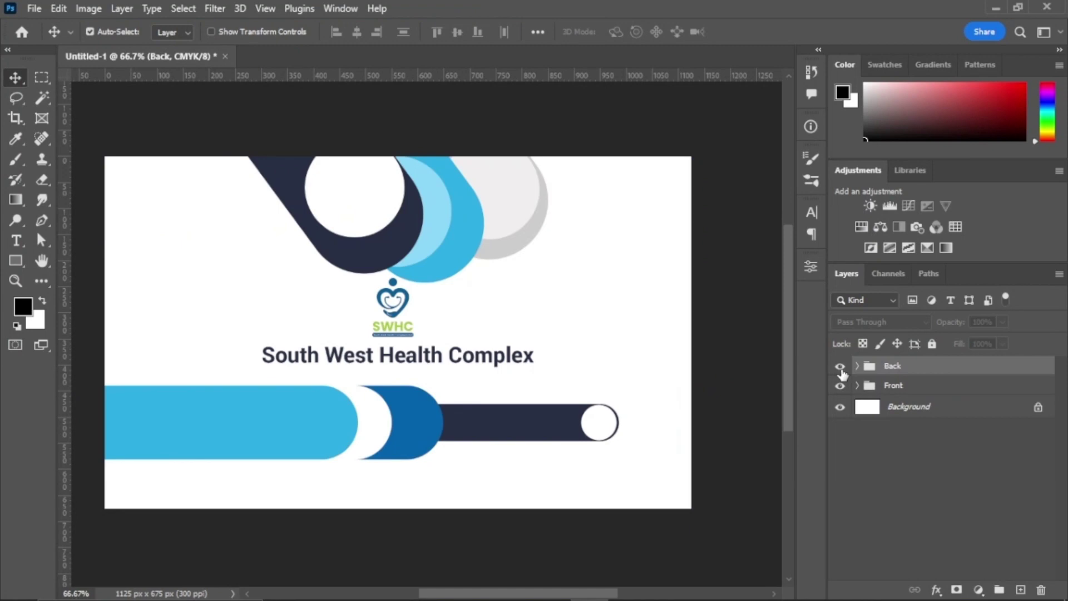
{"action": "left_click", "coordinate": [840, 366]}
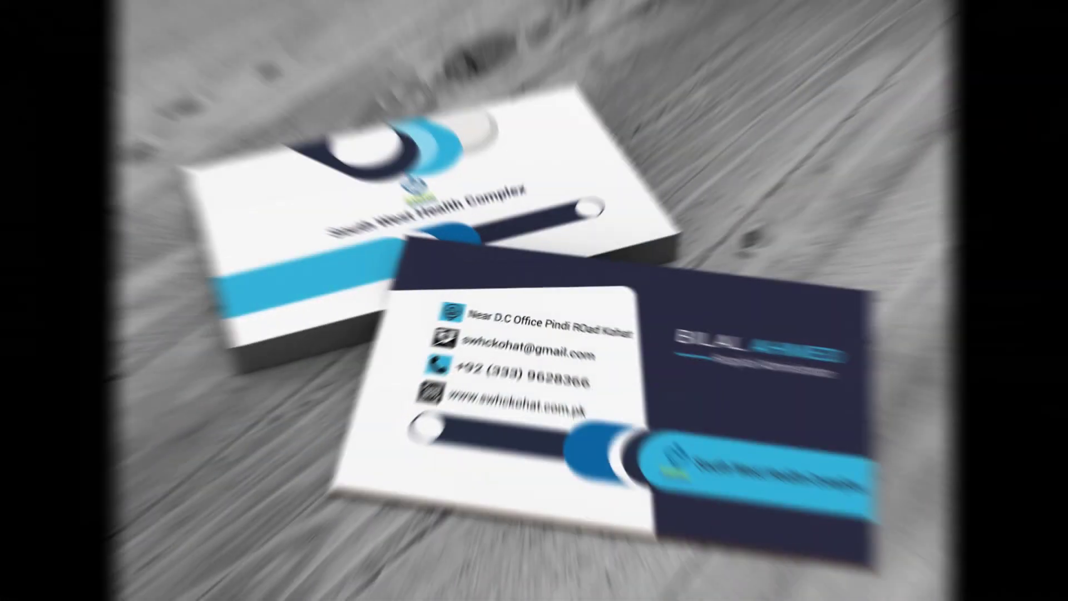